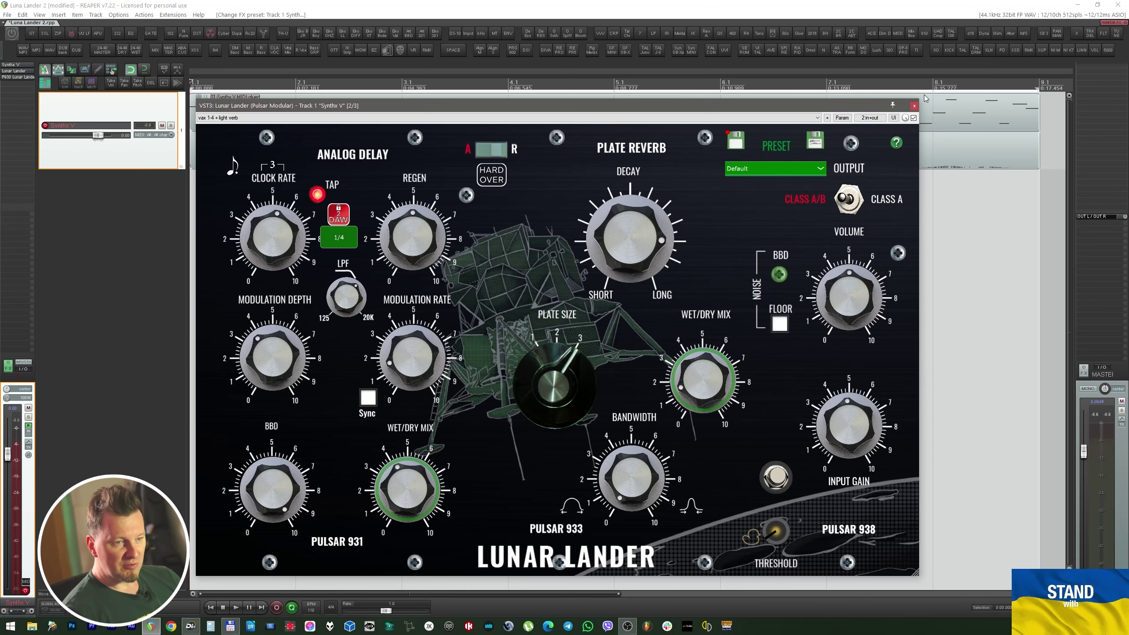
Close the original Lunar Lander plugin, open P930 Lunar Lander from the track's effects, and reposition and enlarge its window.
left_click(914, 106)
left_click(22, 76)
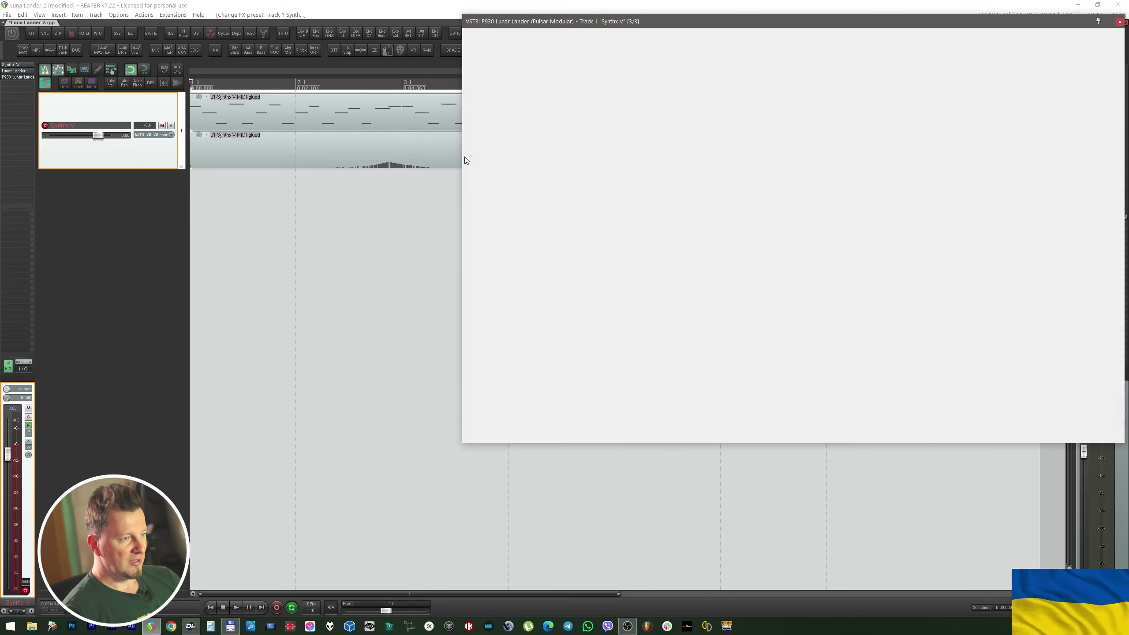
left_click_drag(574, 24, 308, 108)
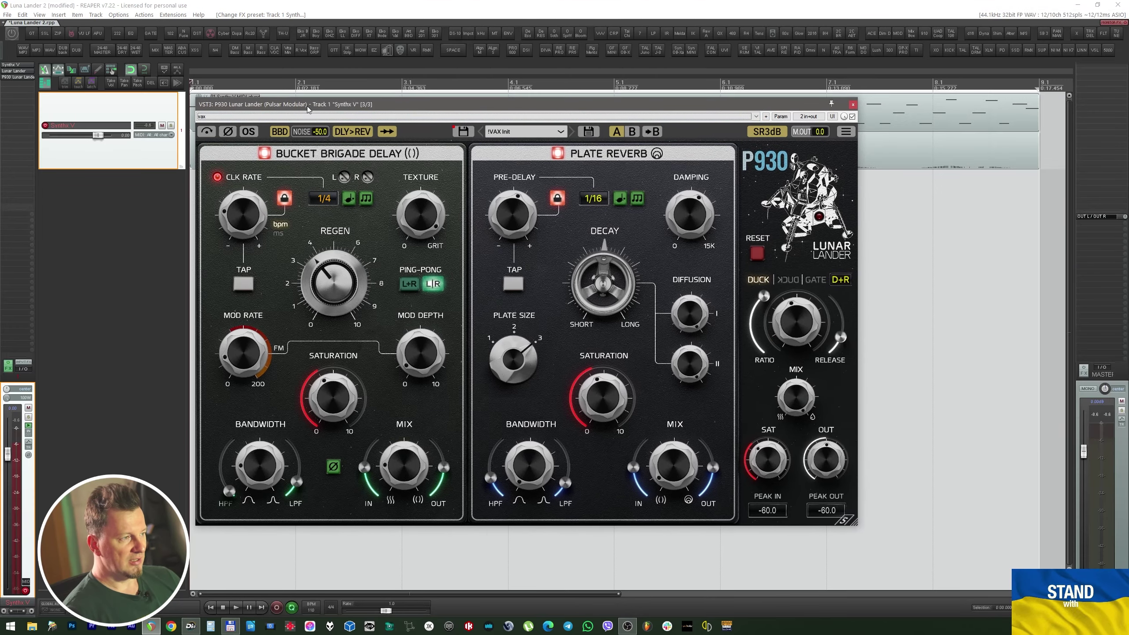
left_click_drag(847, 520, 899, 576)
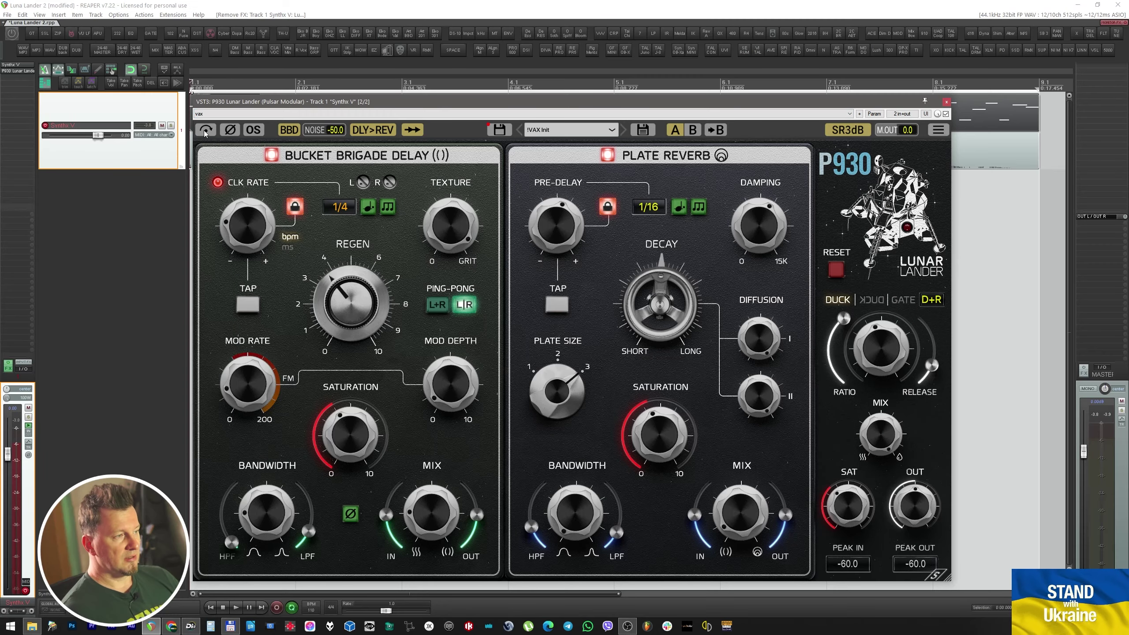
Toggle the delay and plate reverb sections off and on, and swap their order to REV>DLY and back to DLY>REV.
left_click(205, 131)
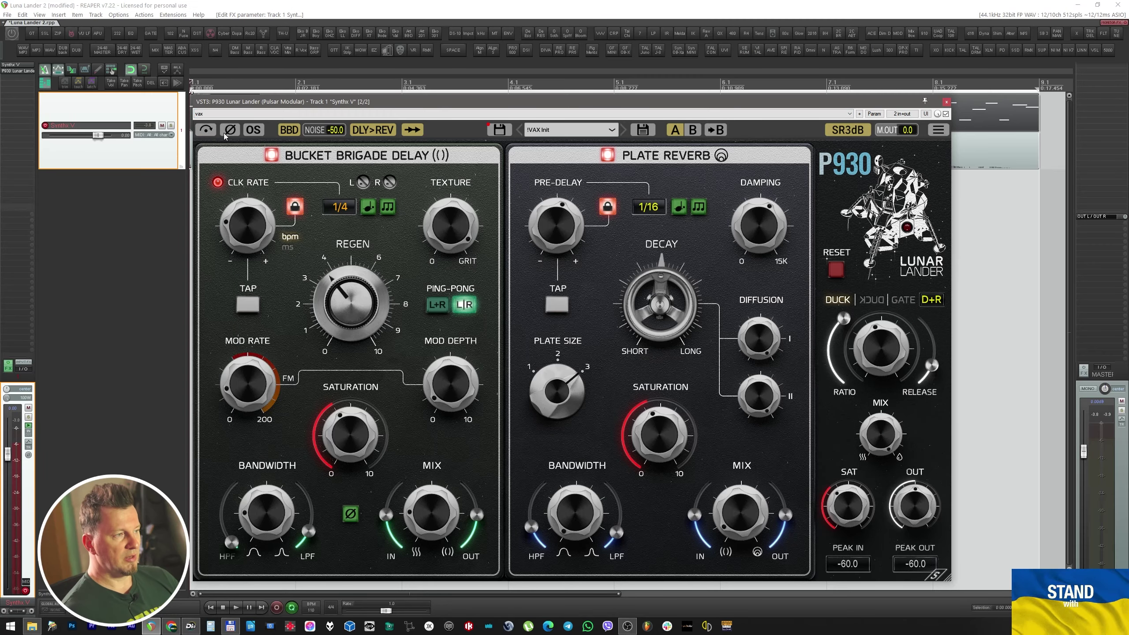
left_click(255, 135)
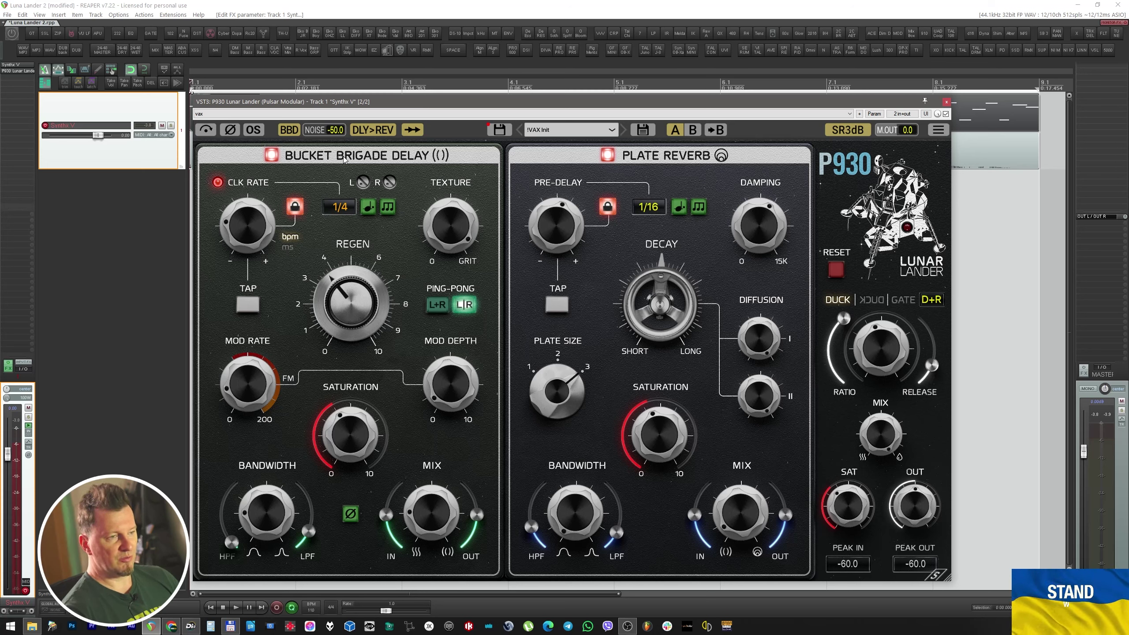
left_click(272, 156)
left_click(272, 156)
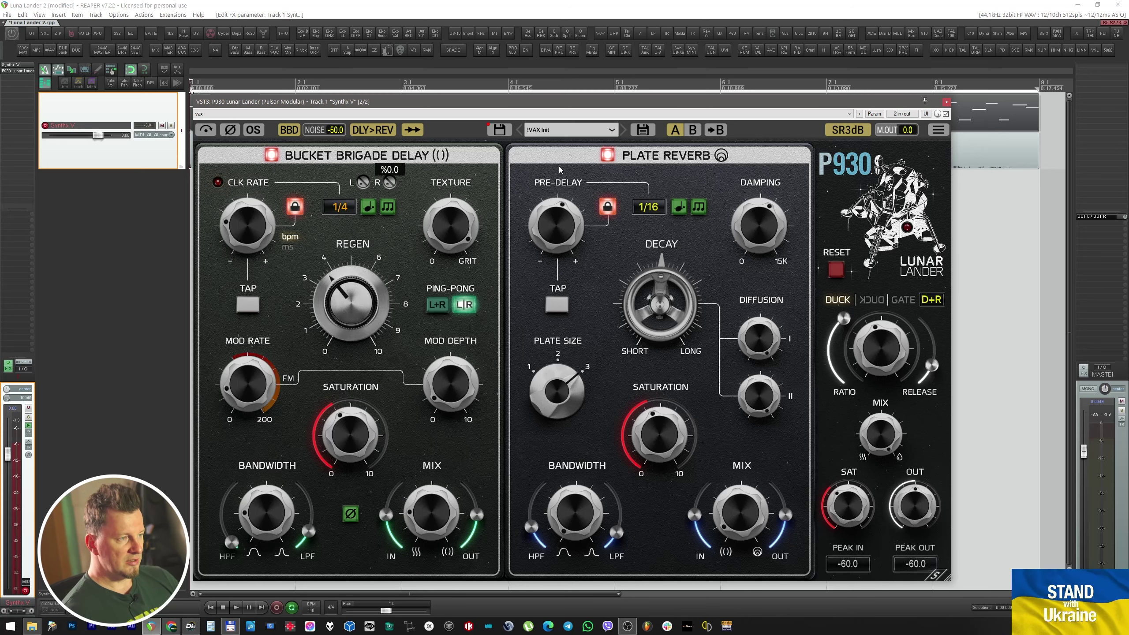
left_click(609, 158)
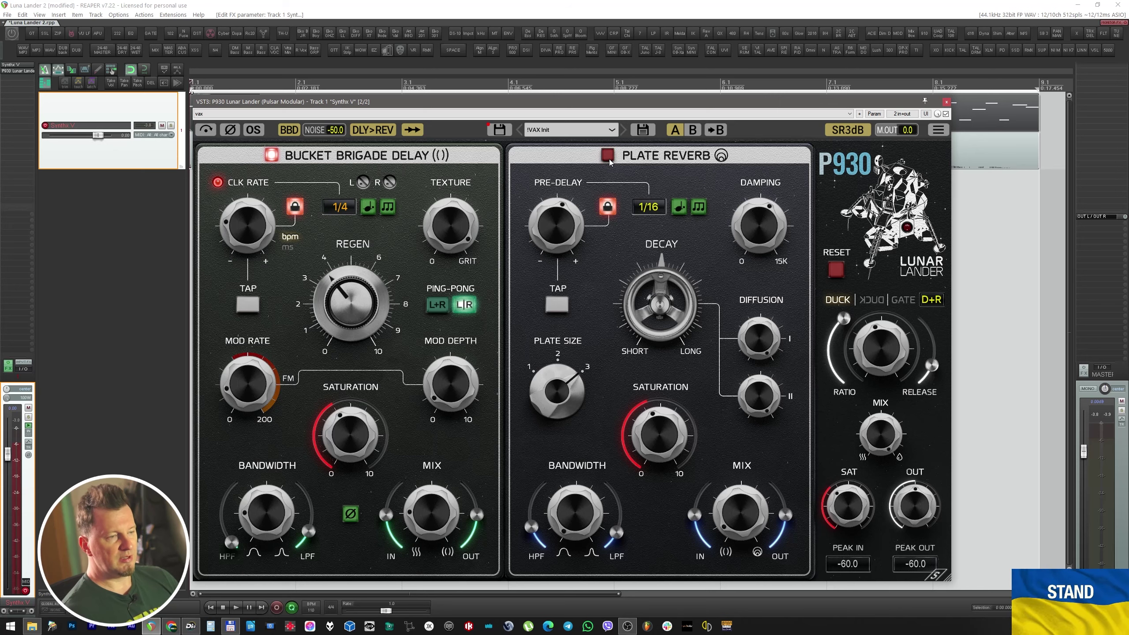
left_click(609, 158)
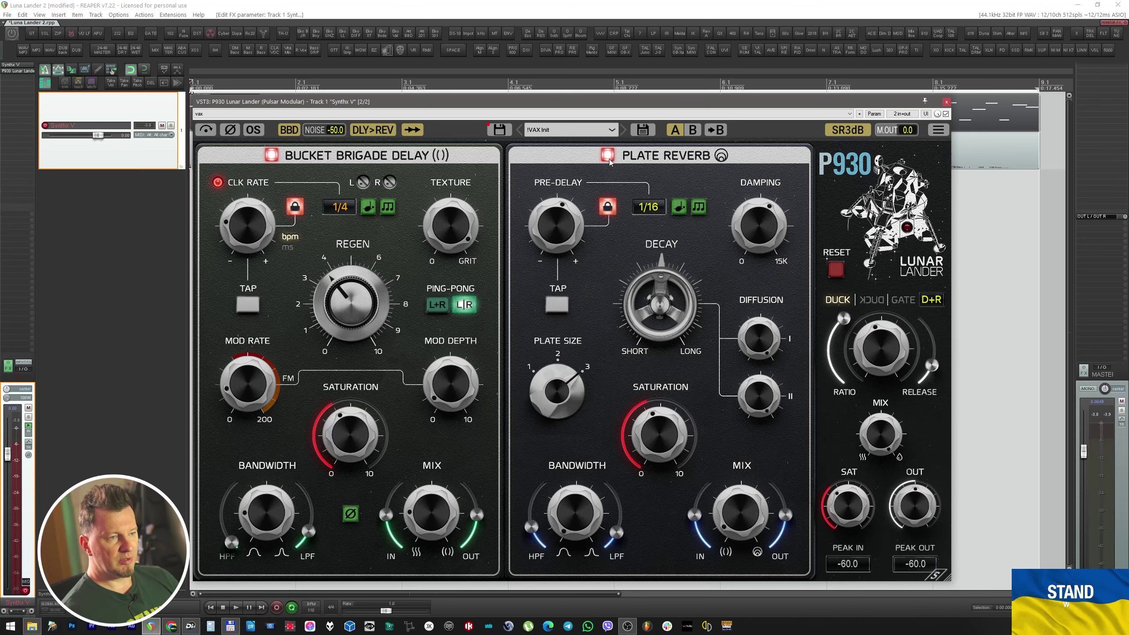
left_click(376, 131)
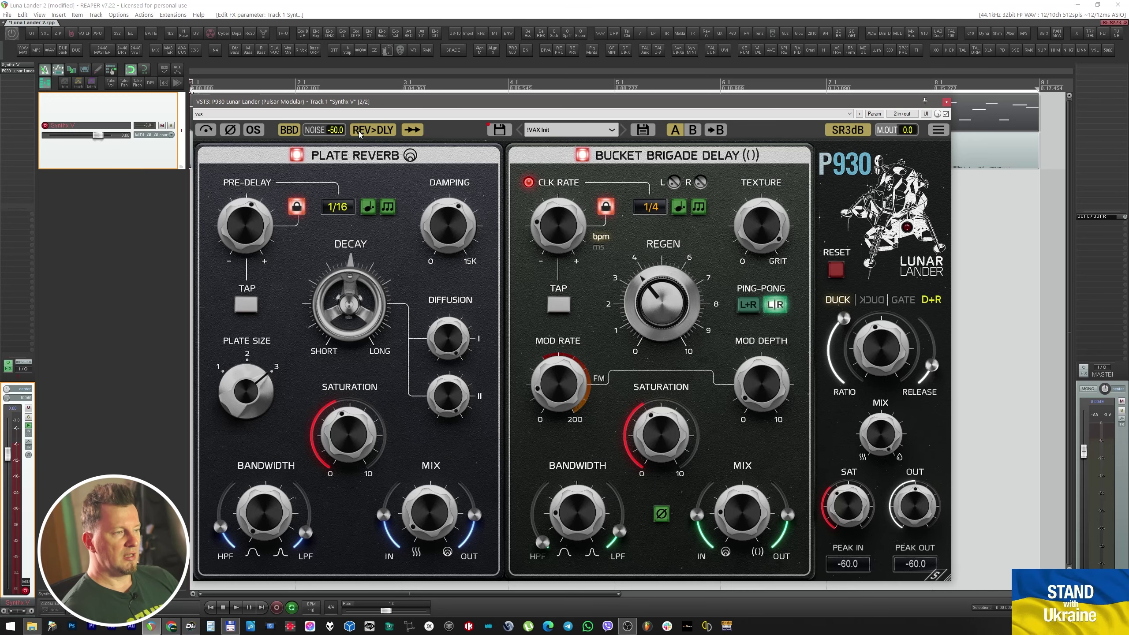
left_click(376, 130)
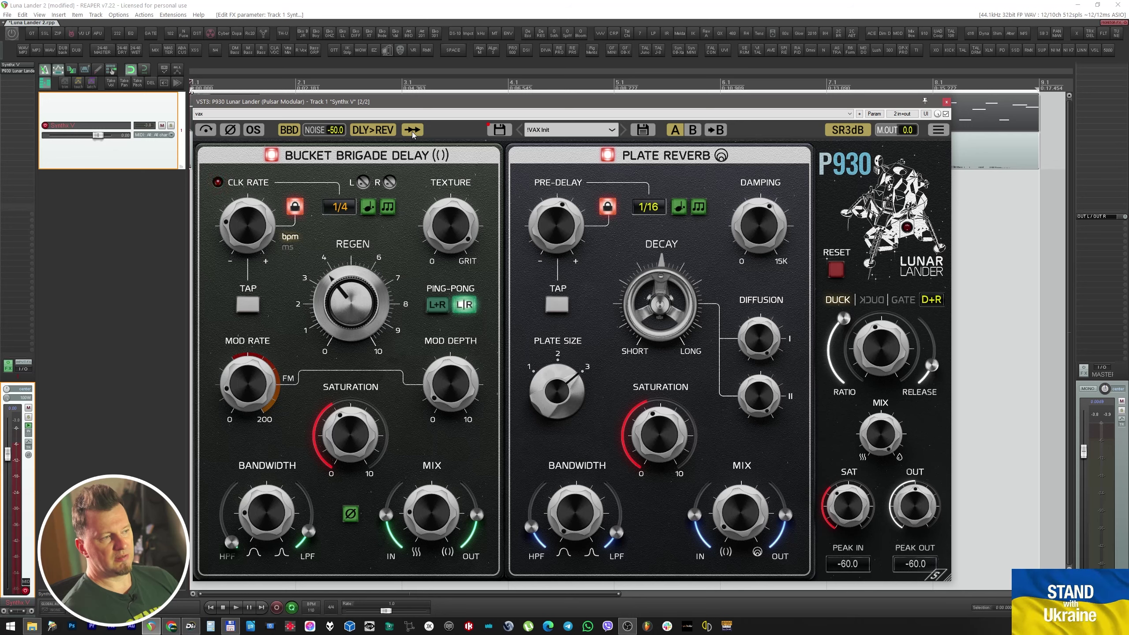
Examine the list of available presets and the plugin's options menu without choosing anything.
left_click(578, 132)
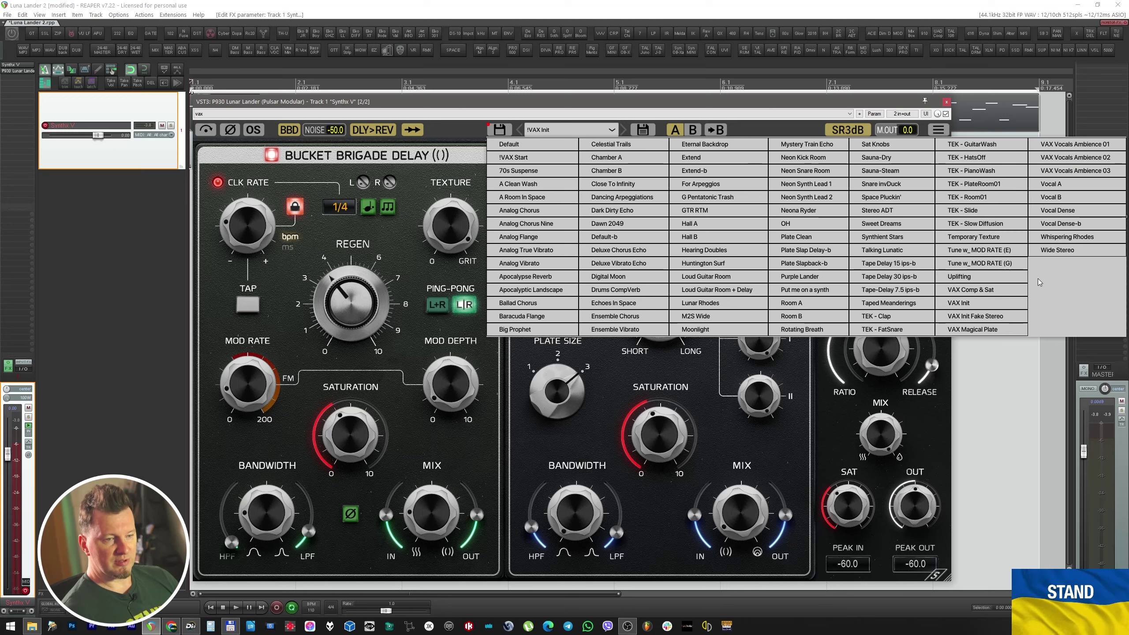
left_click(753, 127)
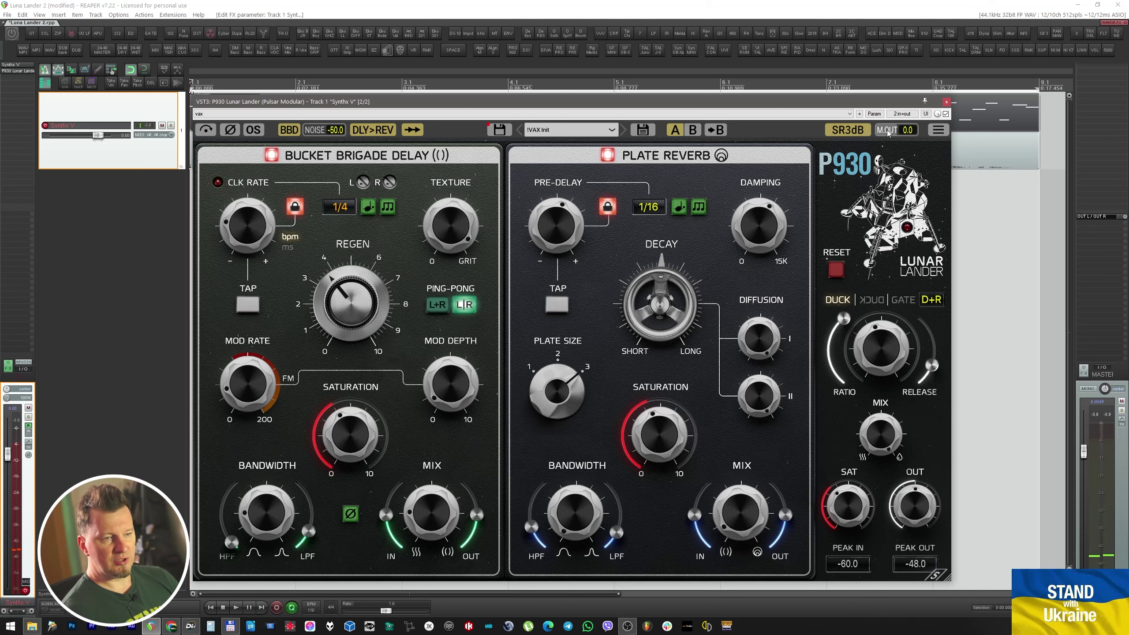
left_click(938, 131)
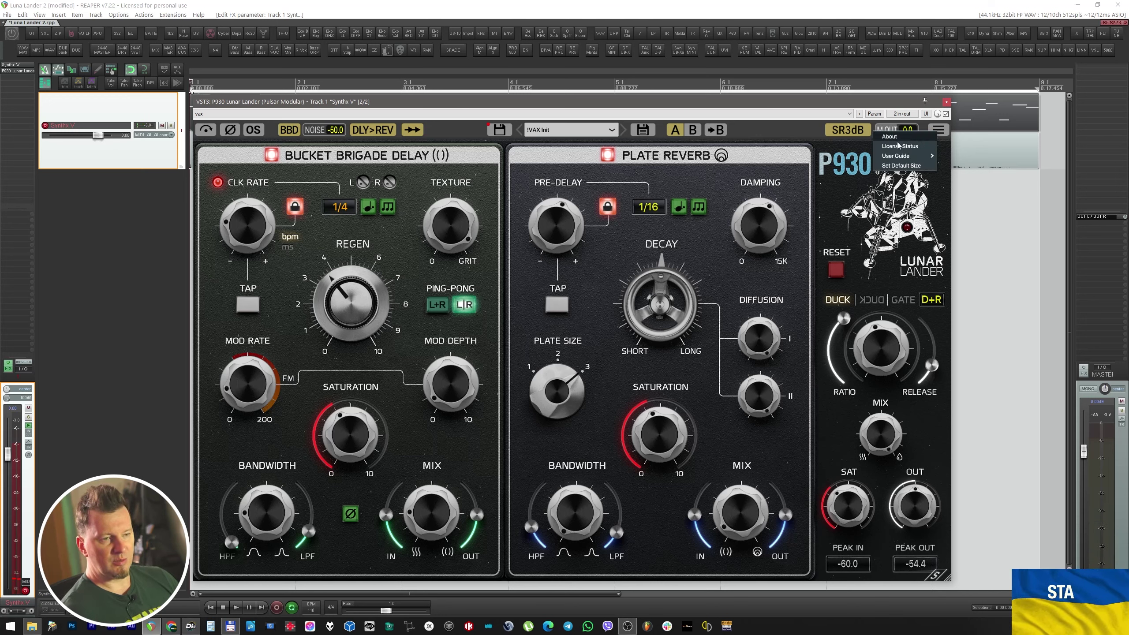
left_click(922, 124)
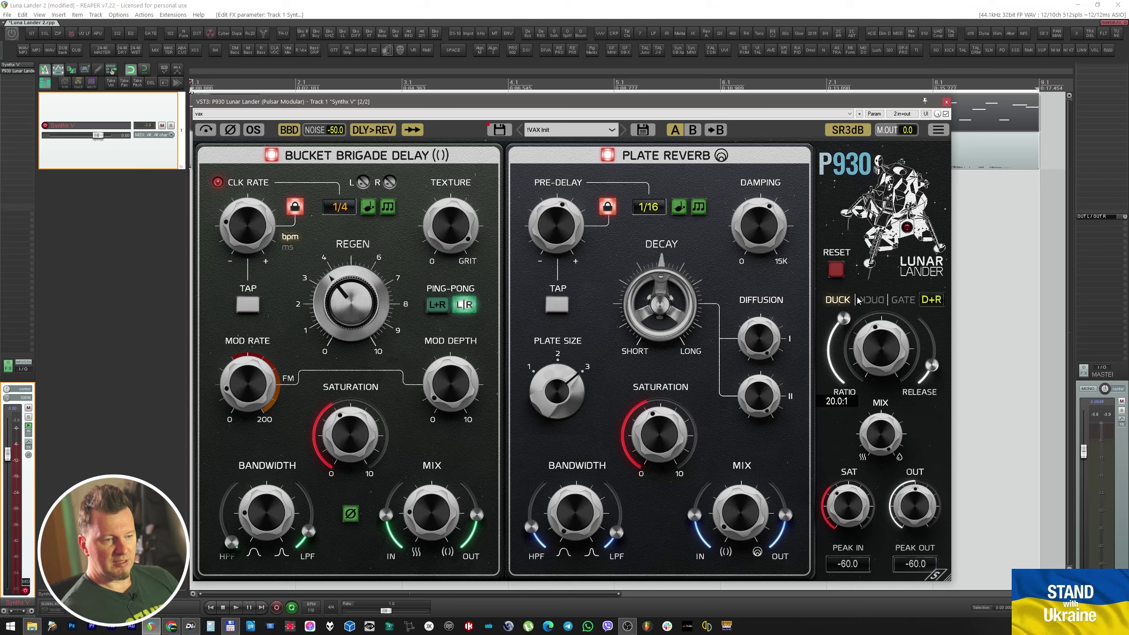
Try the reversed duck and gate modes, return the dynamics to Duck and reset its ratio to default.
left_click(873, 300)
left_click(905, 303)
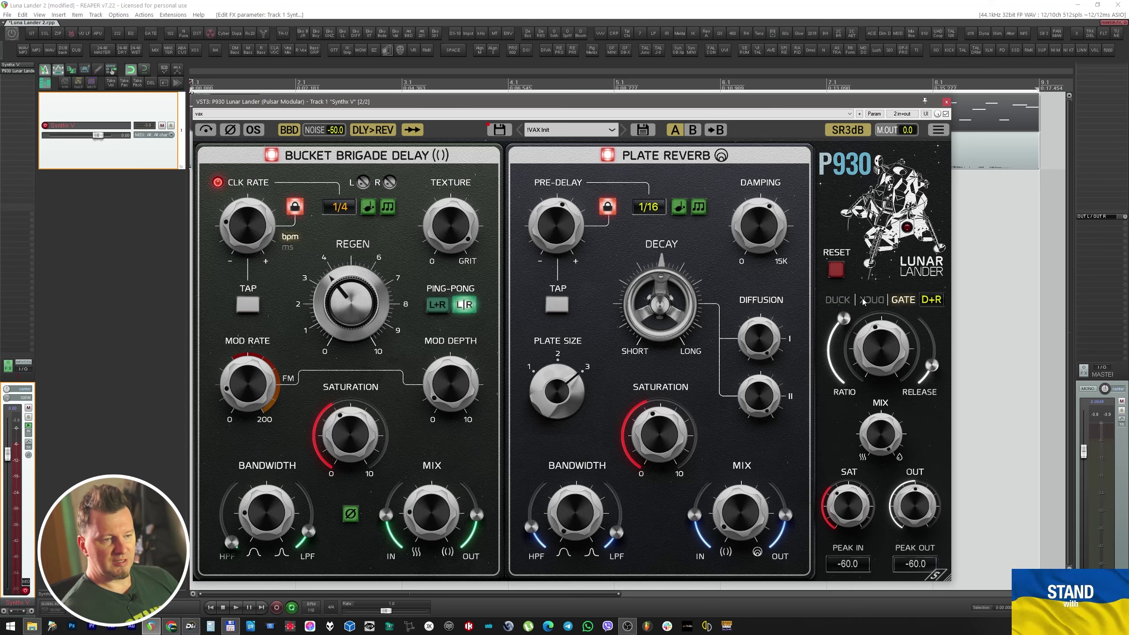
left_click(840, 299)
double_click(844, 316)
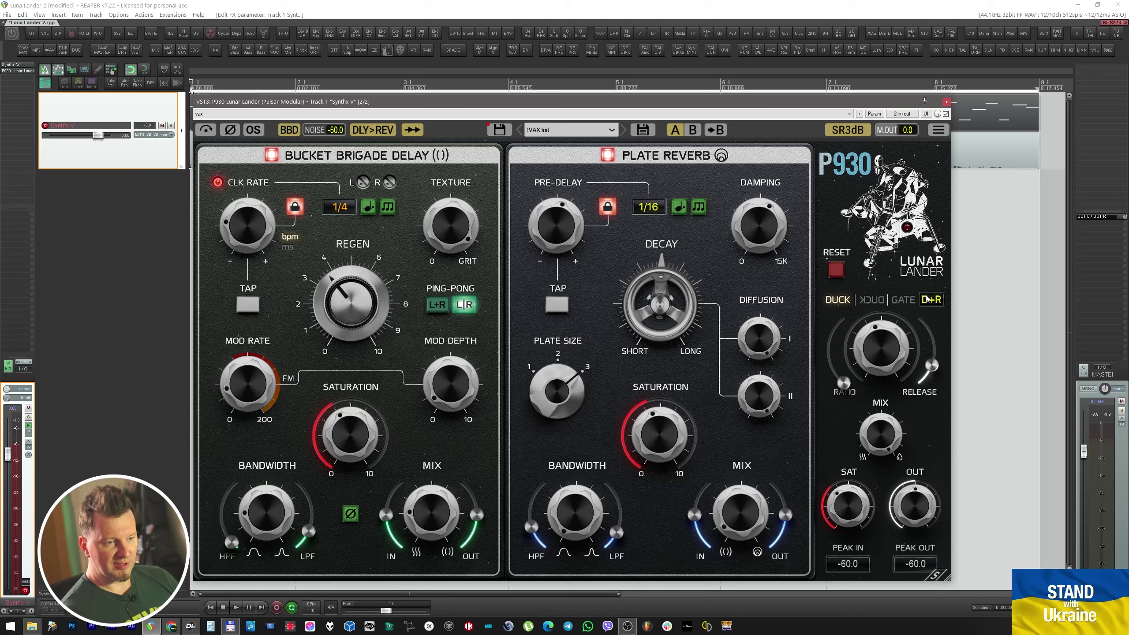
Set the ducker's target to the delay only (DLY).
left_click(932, 300)
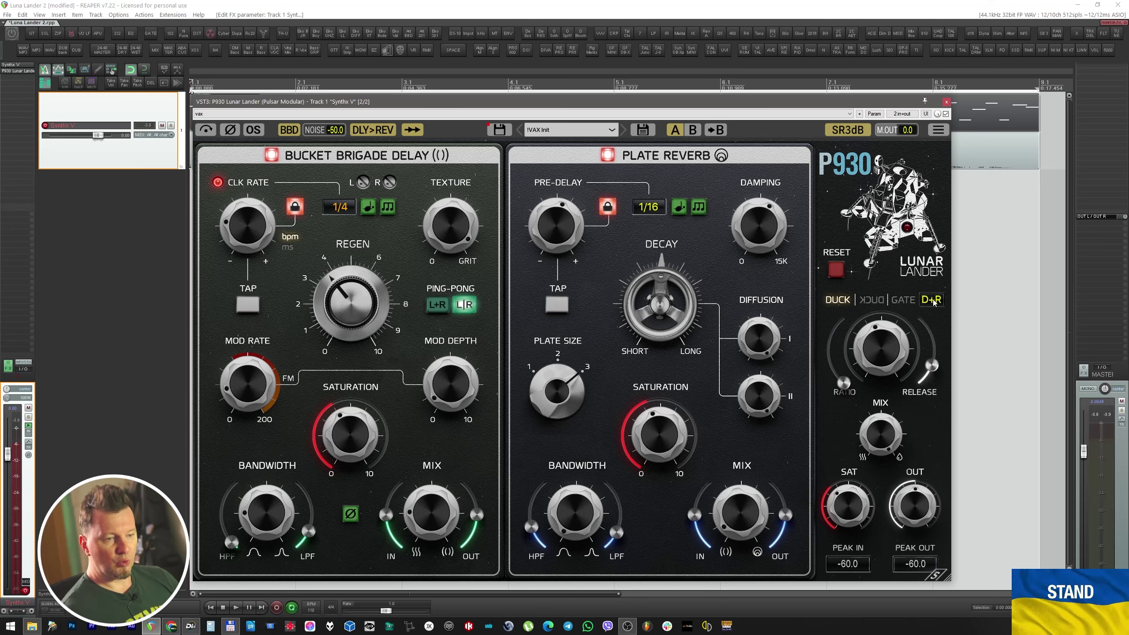
left_click(933, 301)
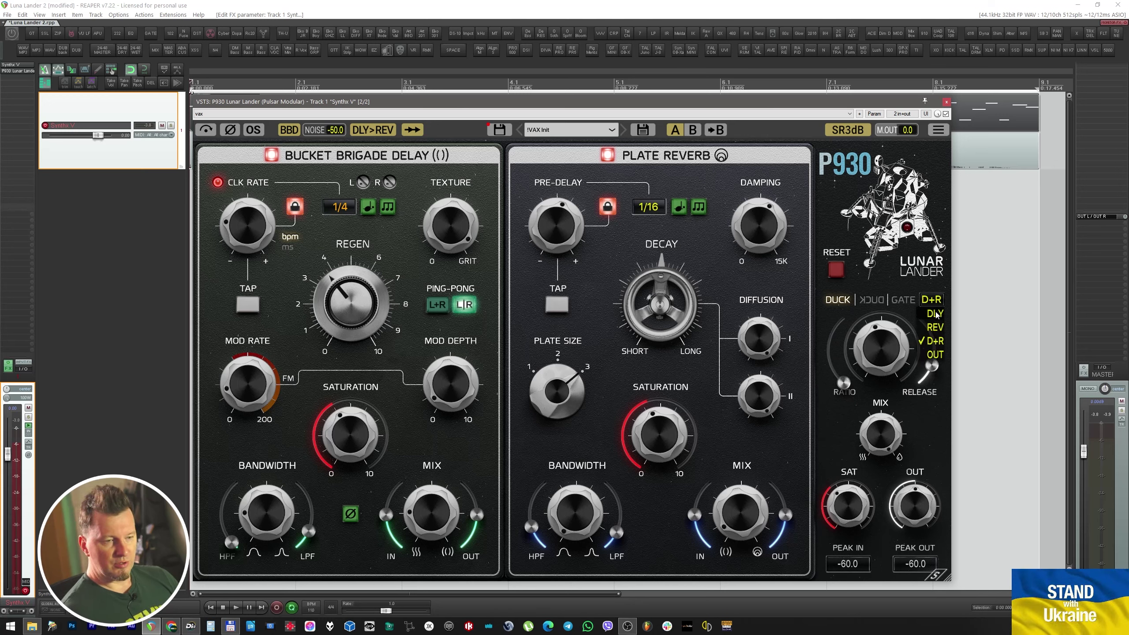
left_click(939, 316)
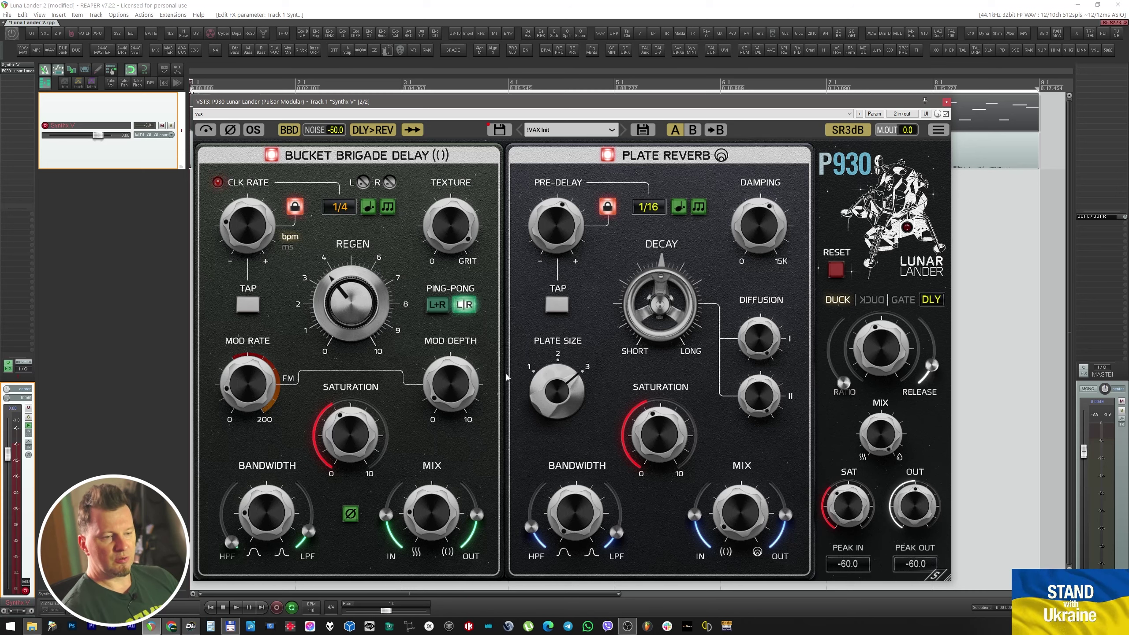
Cycle the ducker's target through REV, D+R and OUT, and return it to DLY.
left_click(931, 300)
left_click(935, 327)
left_click(933, 306)
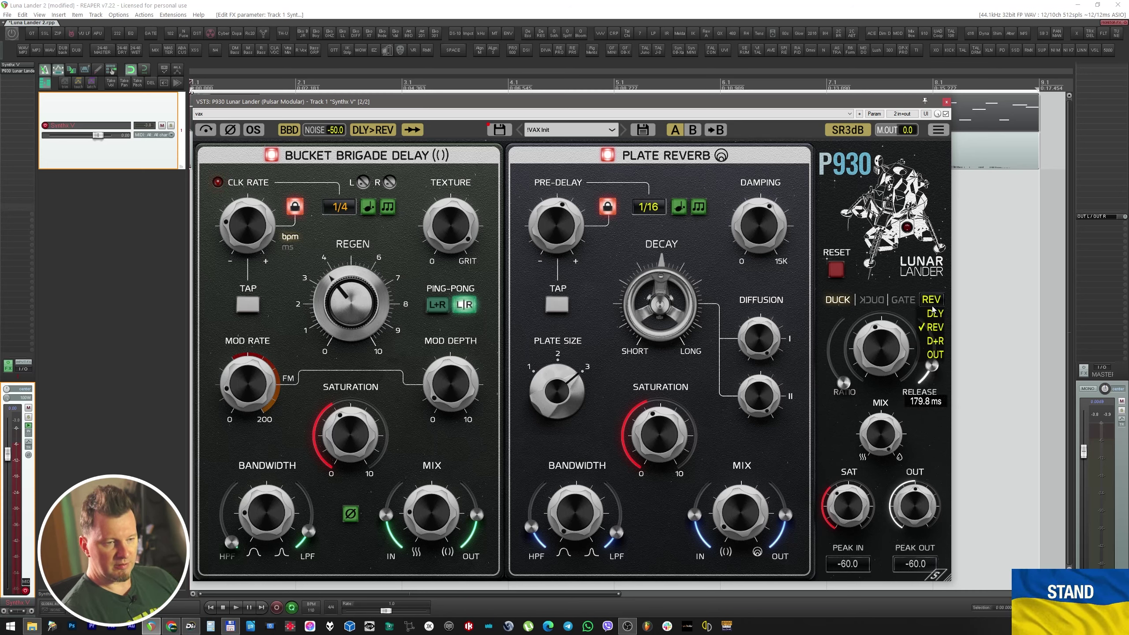
left_click(935, 341)
left_click(931, 301)
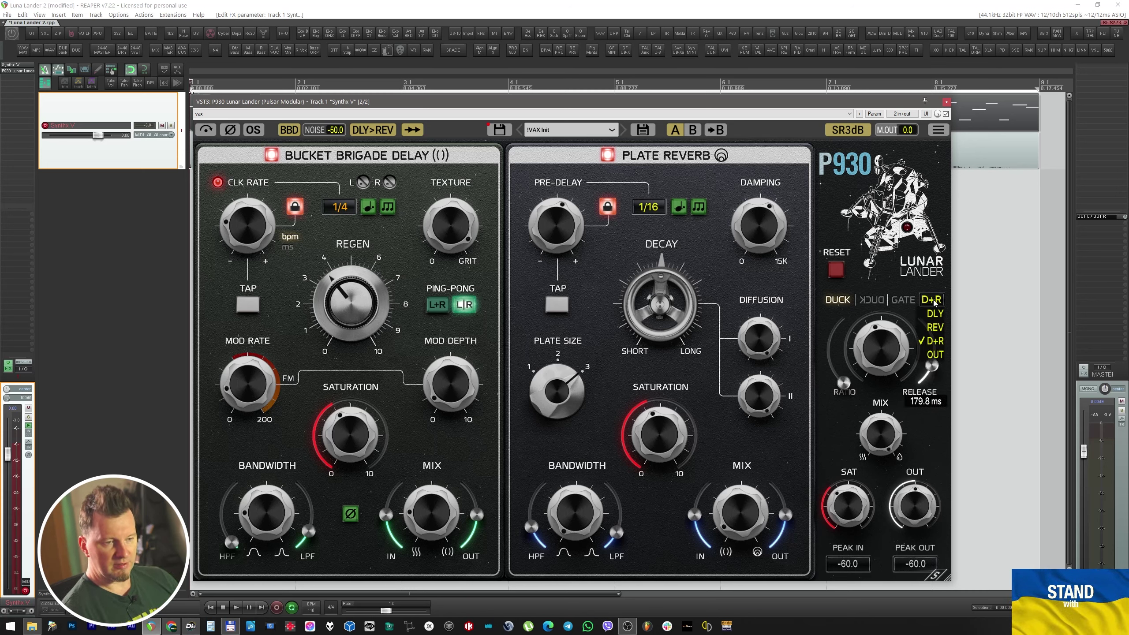
left_click(935, 354)
left_click(932, 302)
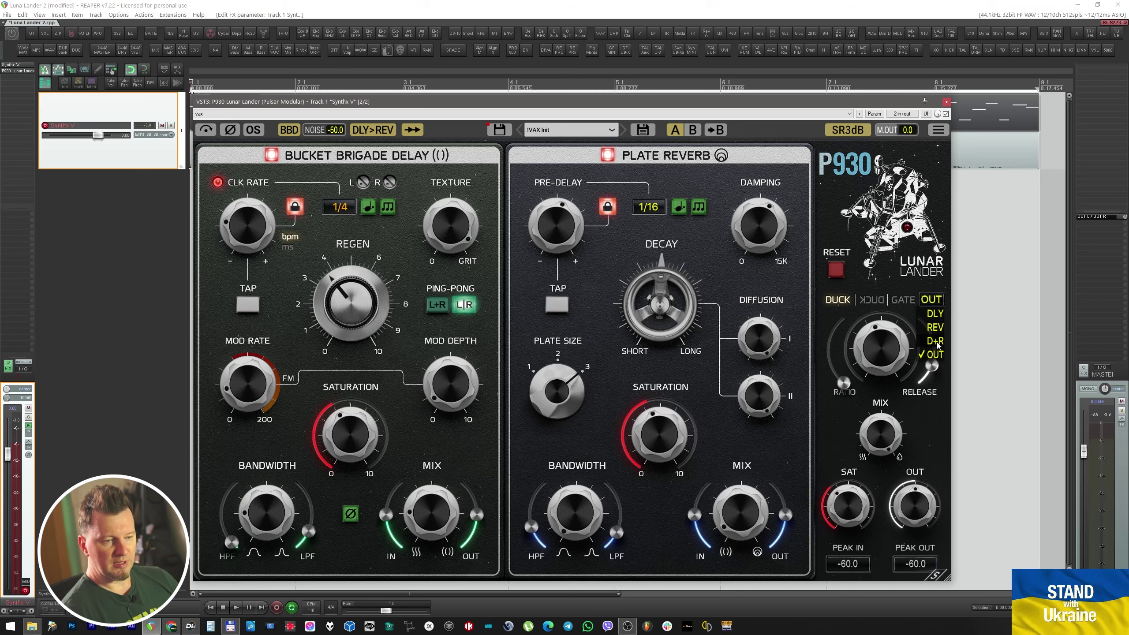
left_click(936, 315)
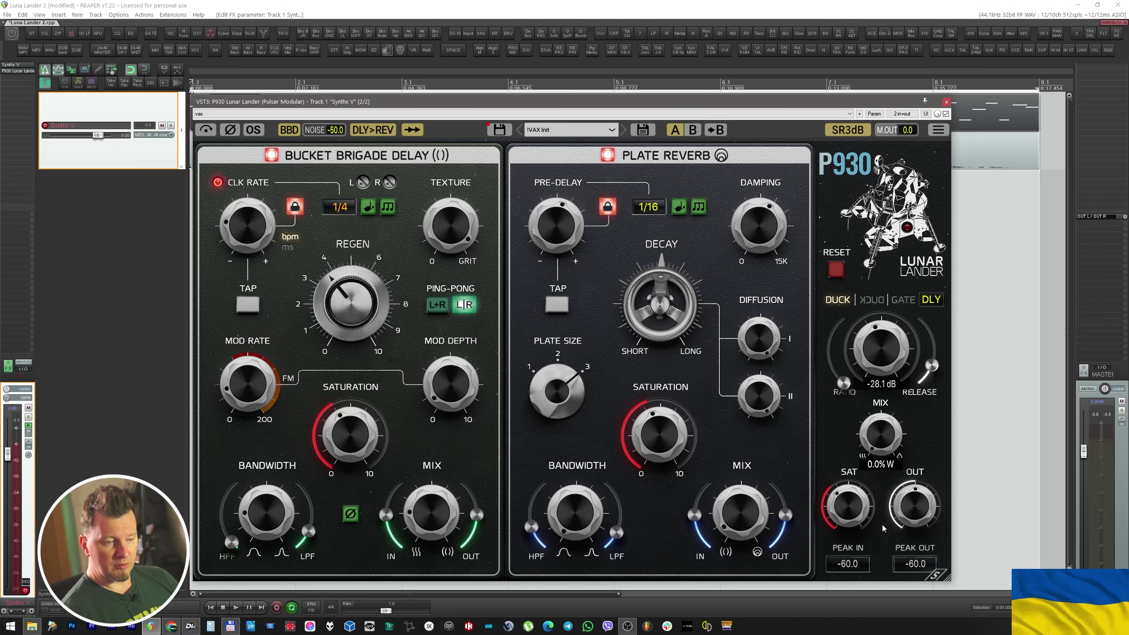
Set the global mix to 100% wet and turn the global saturation down to its minimum.
left_click_drag(880, 510, 870, 396)
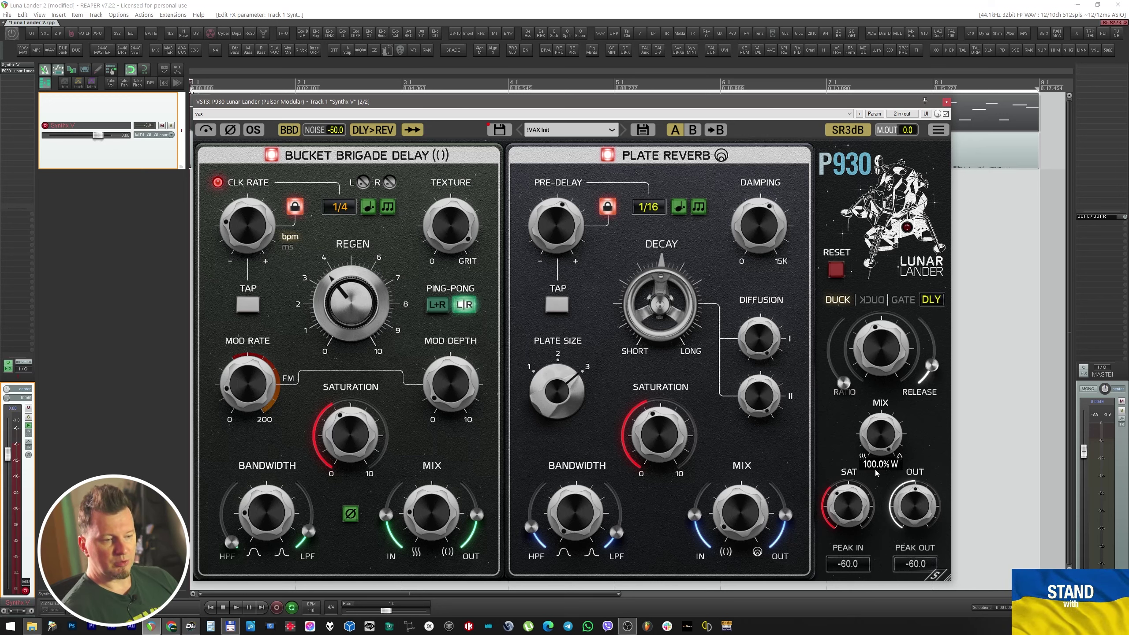
left_click_drag(848, 512, 851, 572)
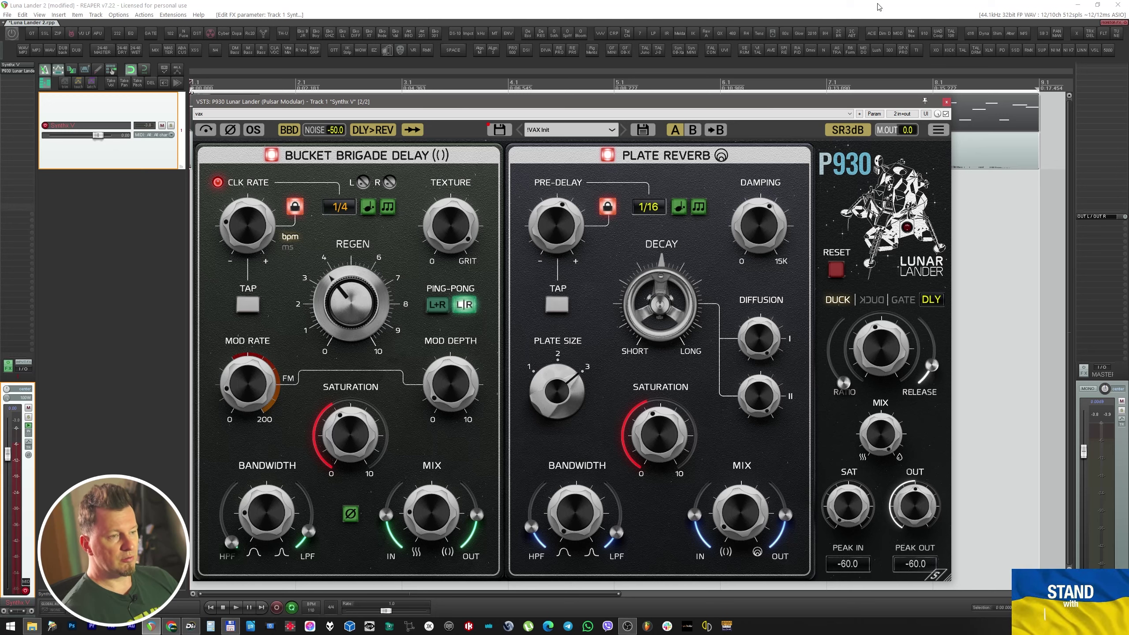
Bypass the P930 plugin, close its window and play the synth track dry, stopping after a short listen.
left_click(946, 114)
left_click(948, 105)
key("space")
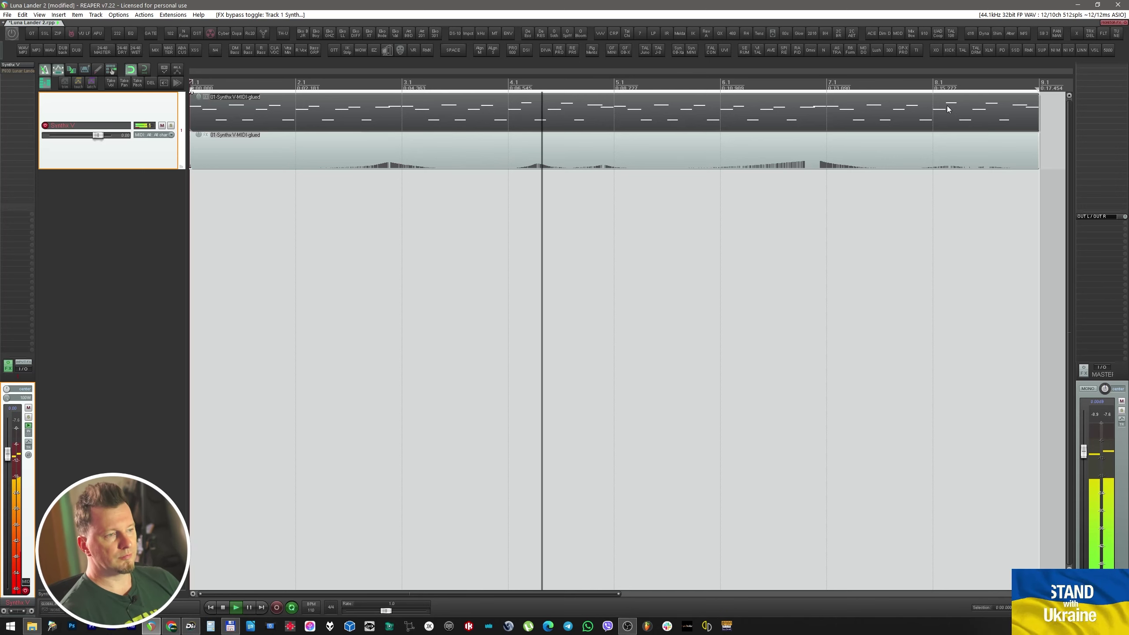
key("space")
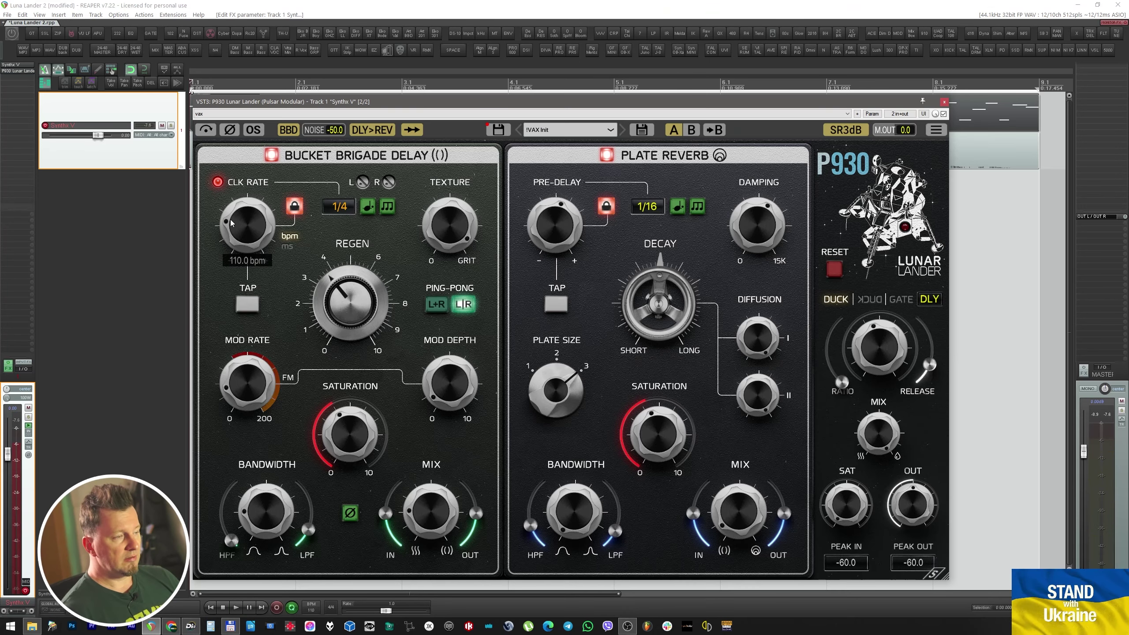
Unlock the delay's clock rate from the host tempo, vary it with the knob and tap tempo, and lock it again.
left_click(297, 206)
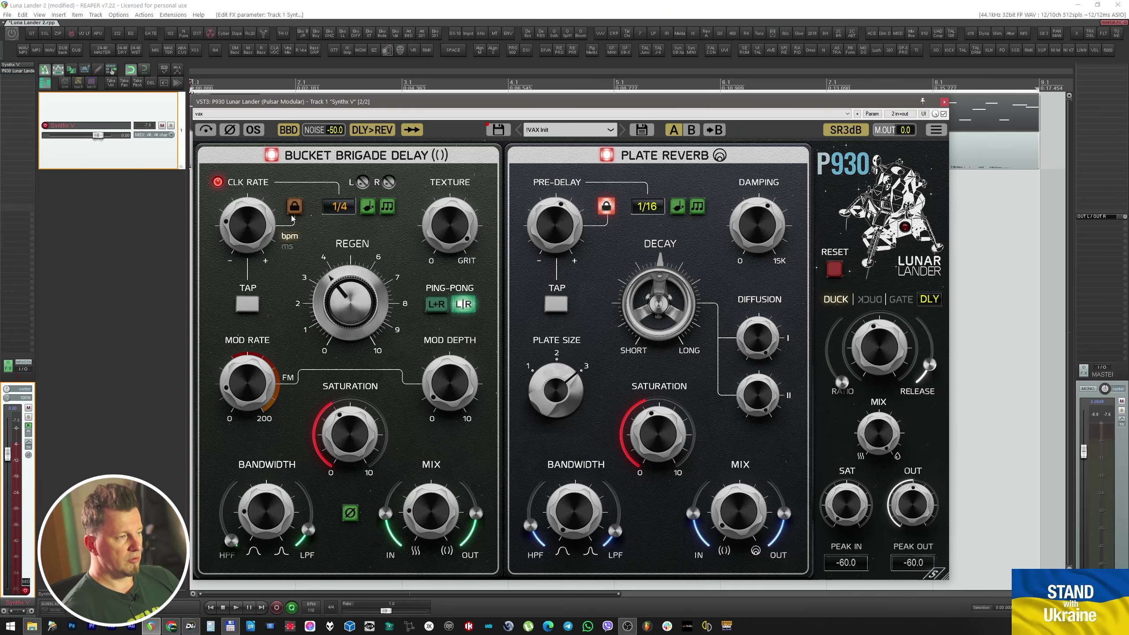
scroll(251, 226, "up", 5)
scroll(251, 226, "down", 3)
left_click_drag(252, 226, 253, 296)
left_click(247, 304)
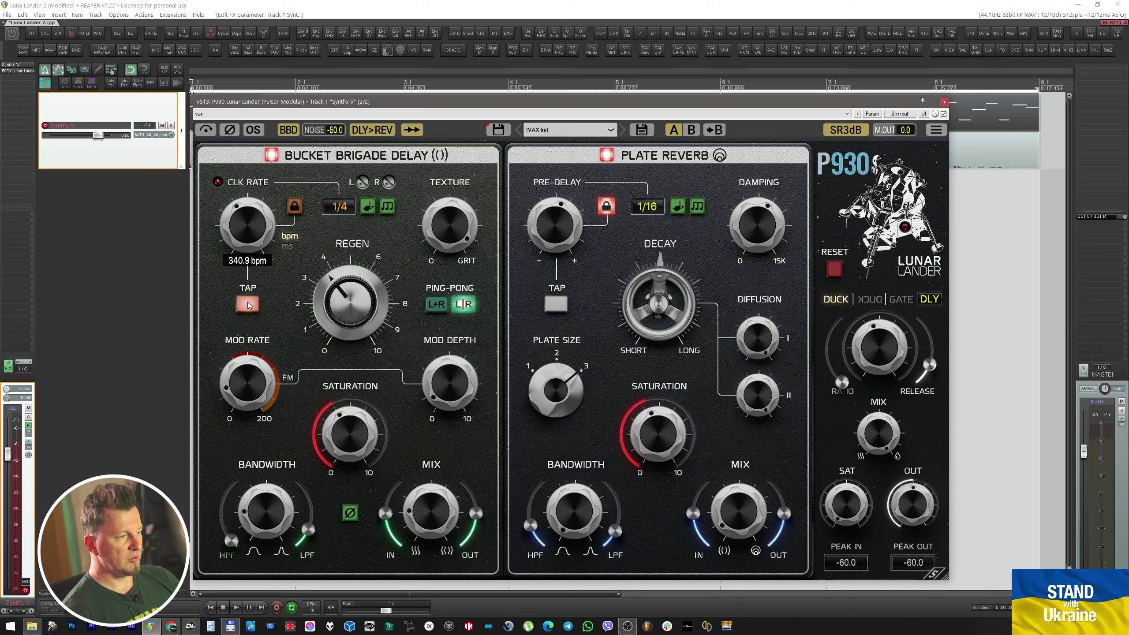
left_click(247, 304)
left_click(247, 304)
left_click(247, 304)
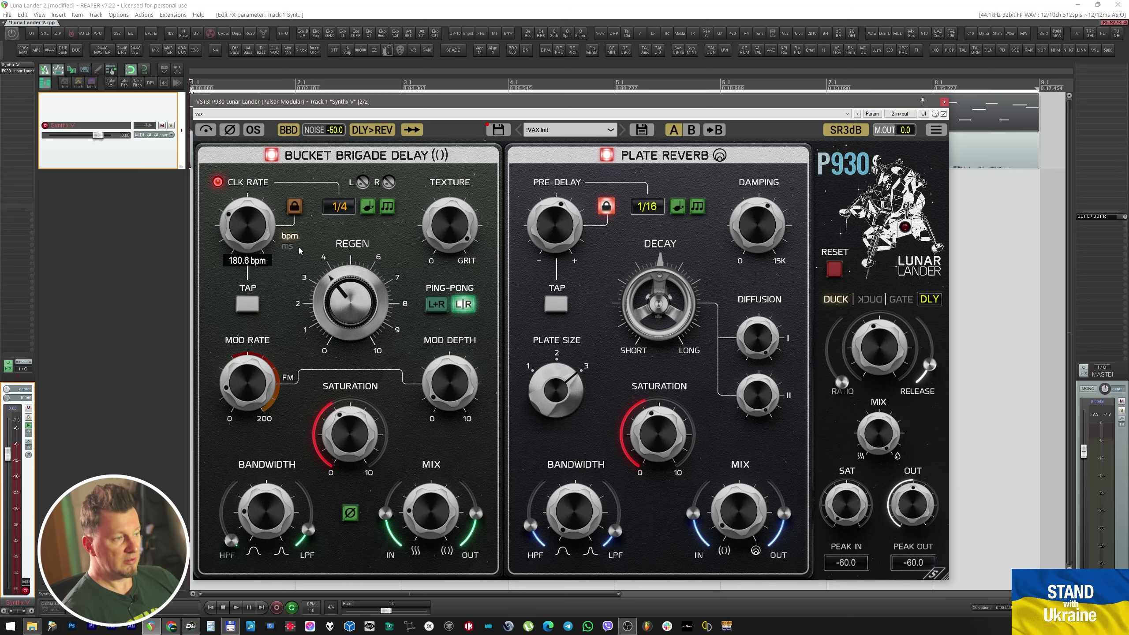
left_click(297, 207)
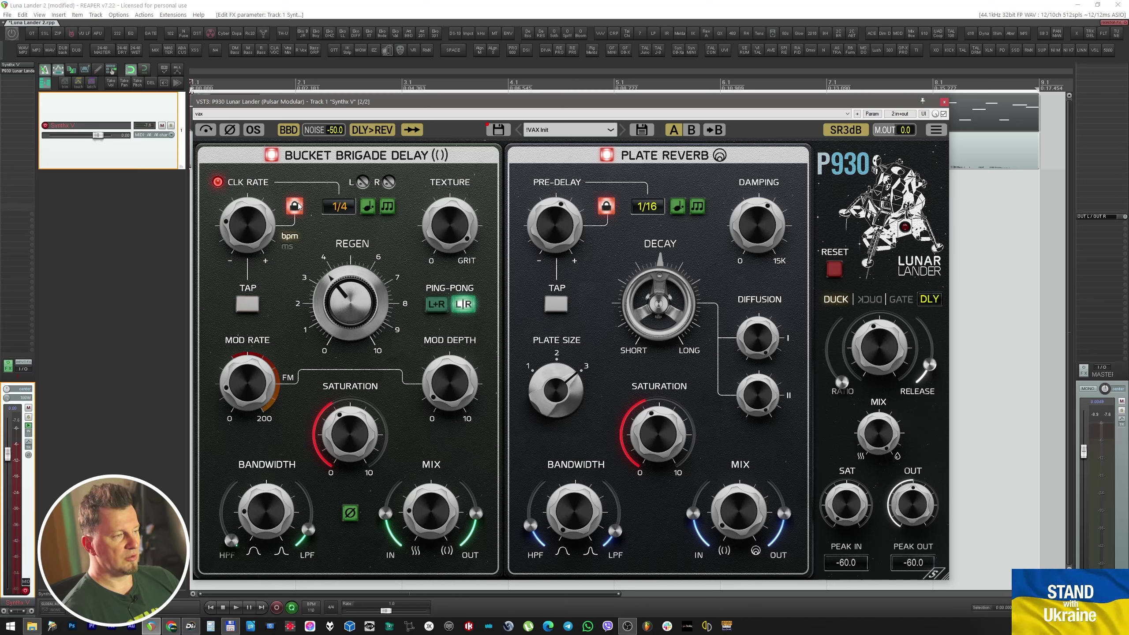
Review the delay's note values, keep 1/4, and try the dotted and triplet options before switching them off.
left_click(334, 208)
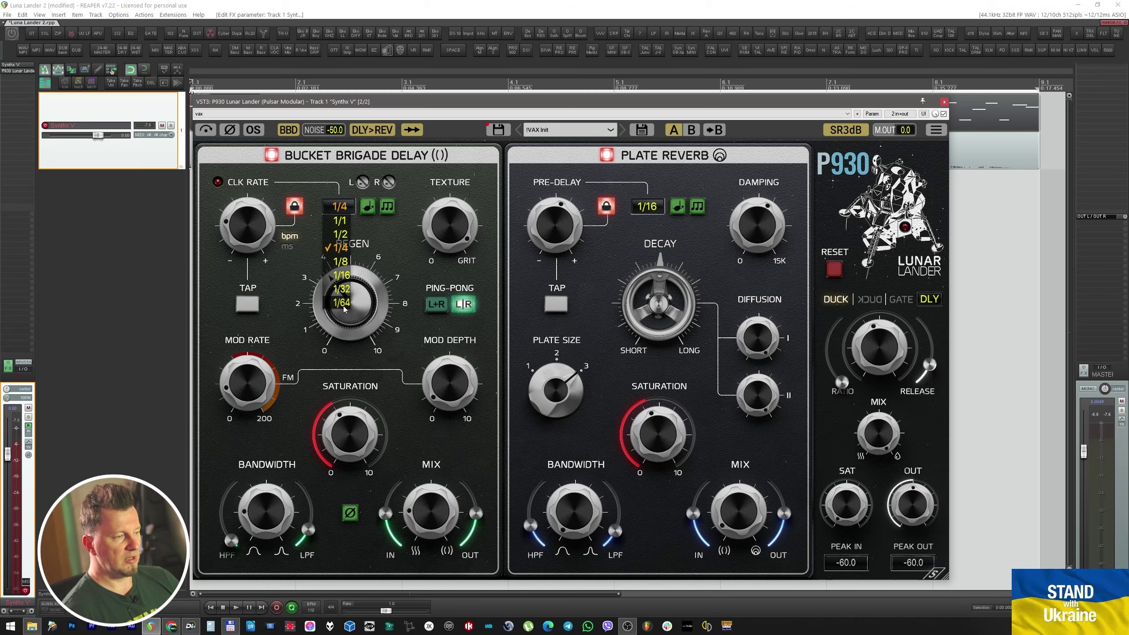
left_click(333, 244)
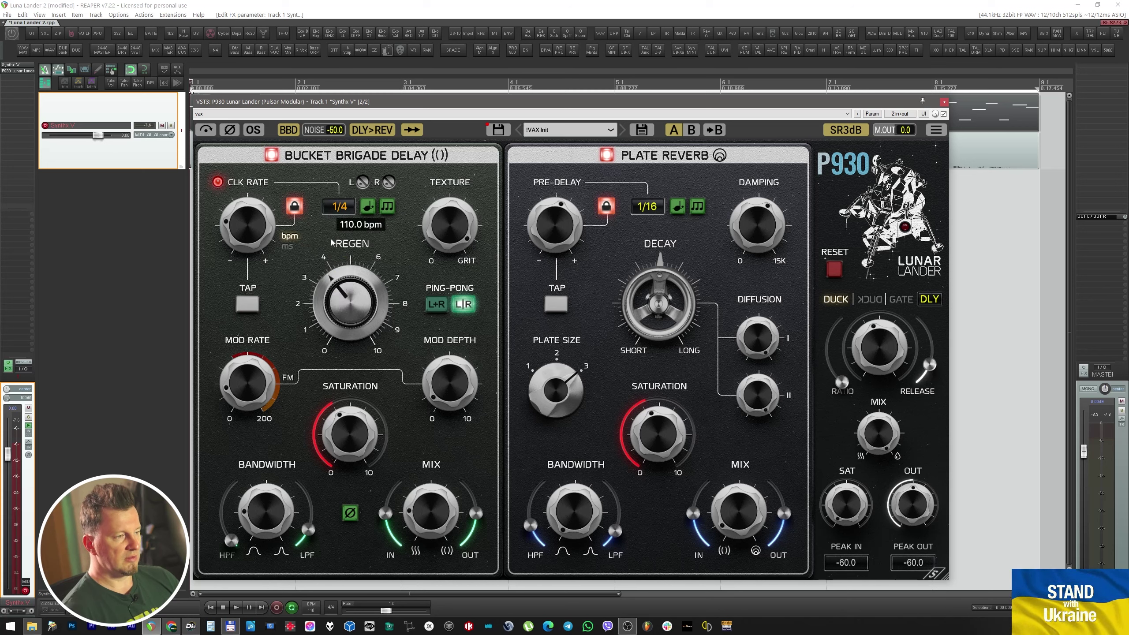
left_click(367, 210)
left_click(390, 210)
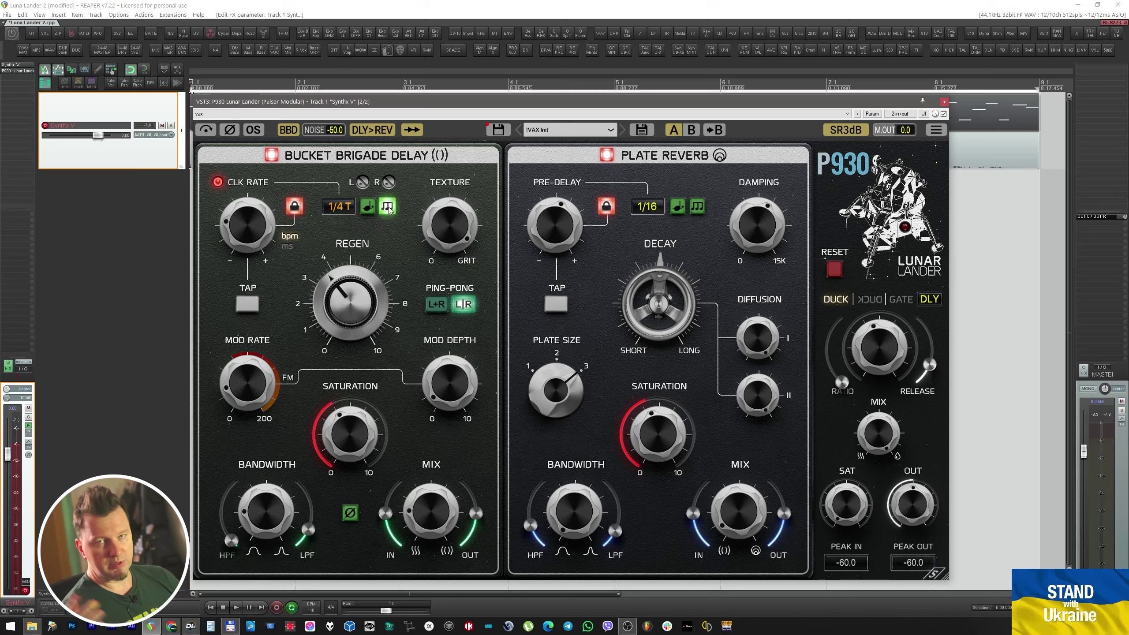
left_click(389, 210)
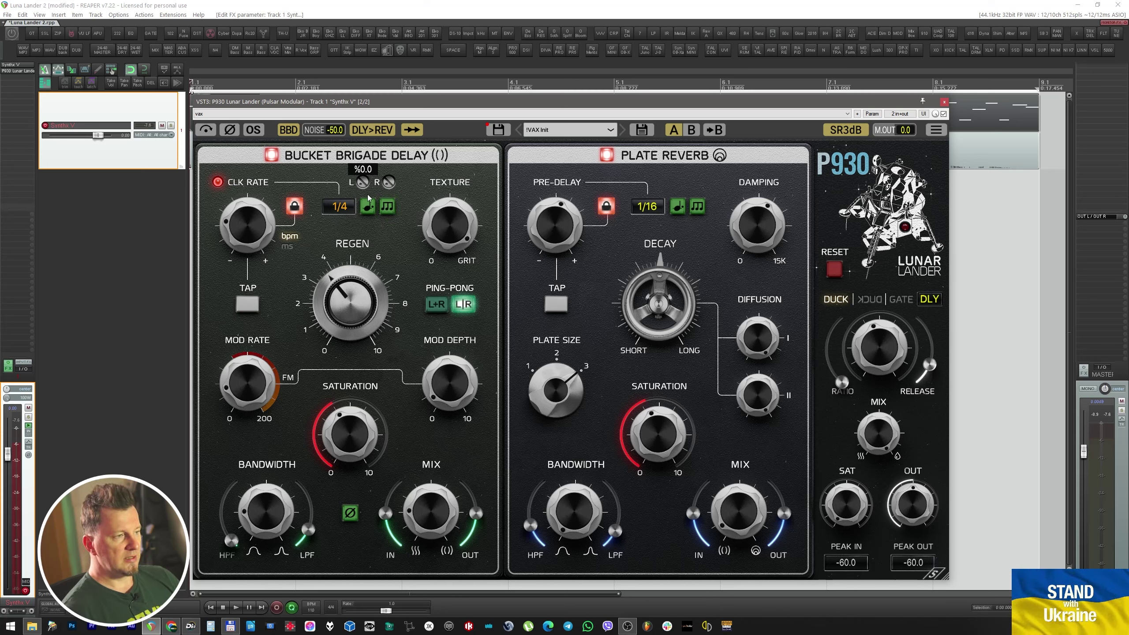
Try out the delay's right-channel offset, texture and regeneration controls.
mouse_move(389, 182)
left_click_drag(389, 182, 391, 194)
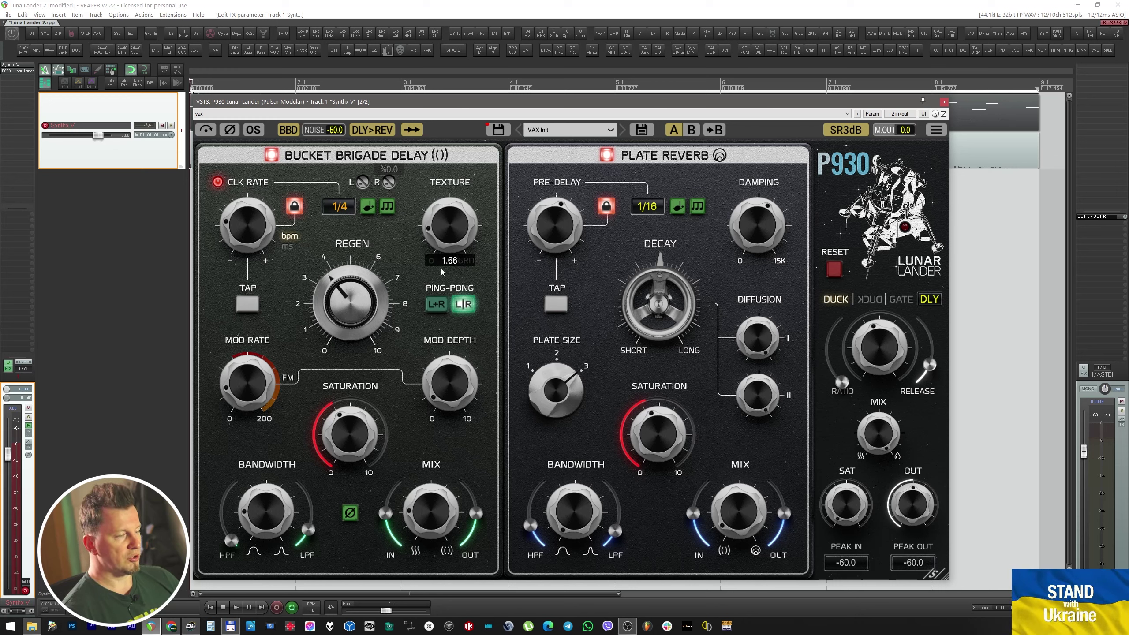
left_click_drag(448, 236, 421, 177)
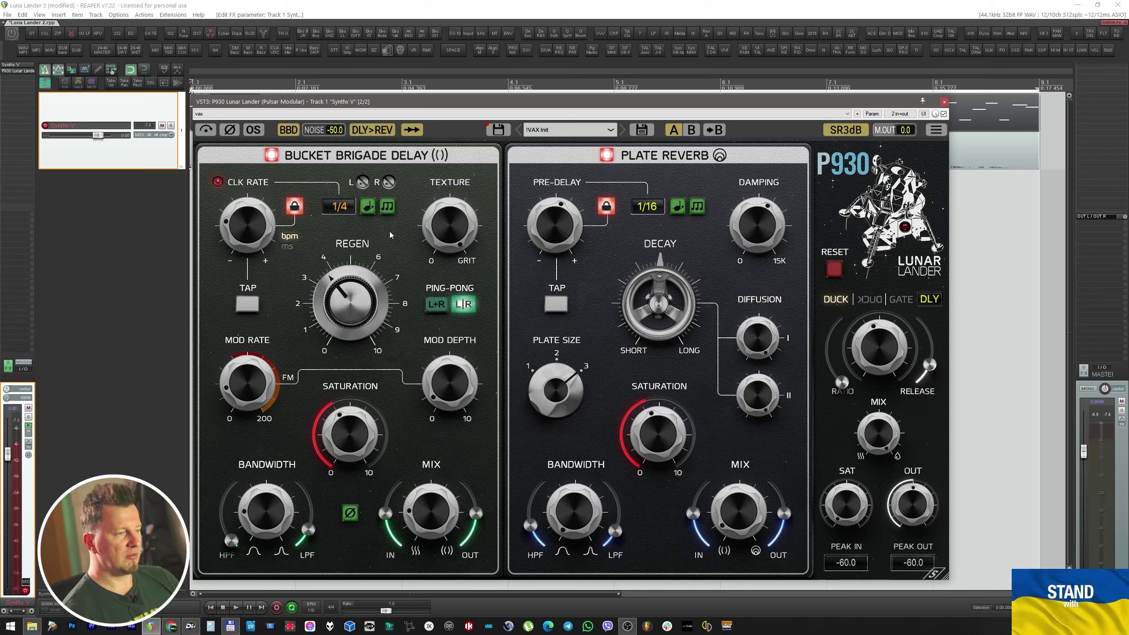
mouse_move(362, 283)
left_mouse_down()
mouse_move(343, 224)
mouse_move(356, 302)
left_mouse_up()
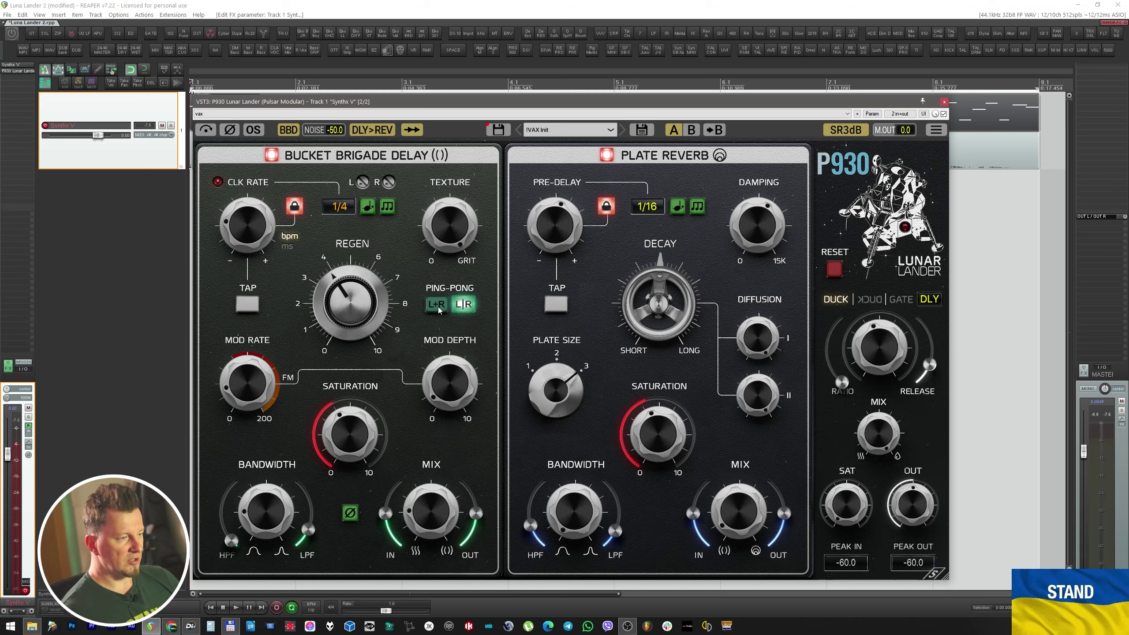
Sweep the delay's modulation rate up to 200 Hz and down to 0.96 Hz, and set the modulation depth to 0.047.
mouse_move(450, 383)
left_mouse_down()
mouse_move(452, 342)
mouse_move(451, 374)
left_mouse_up()
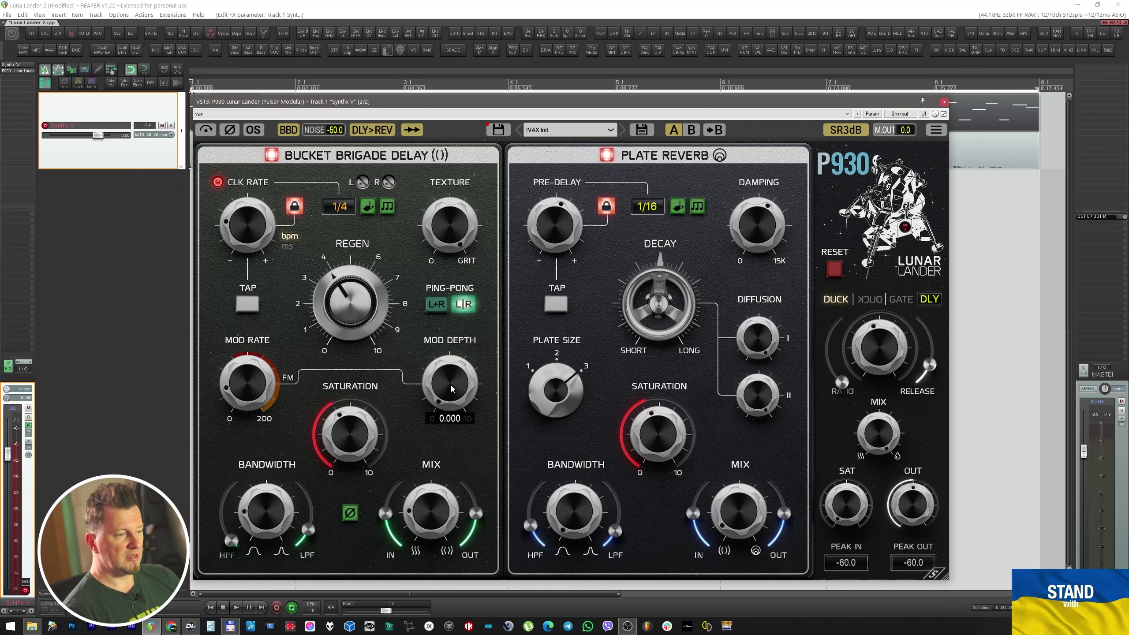
left_click_drag(248, 382, 247, 355)
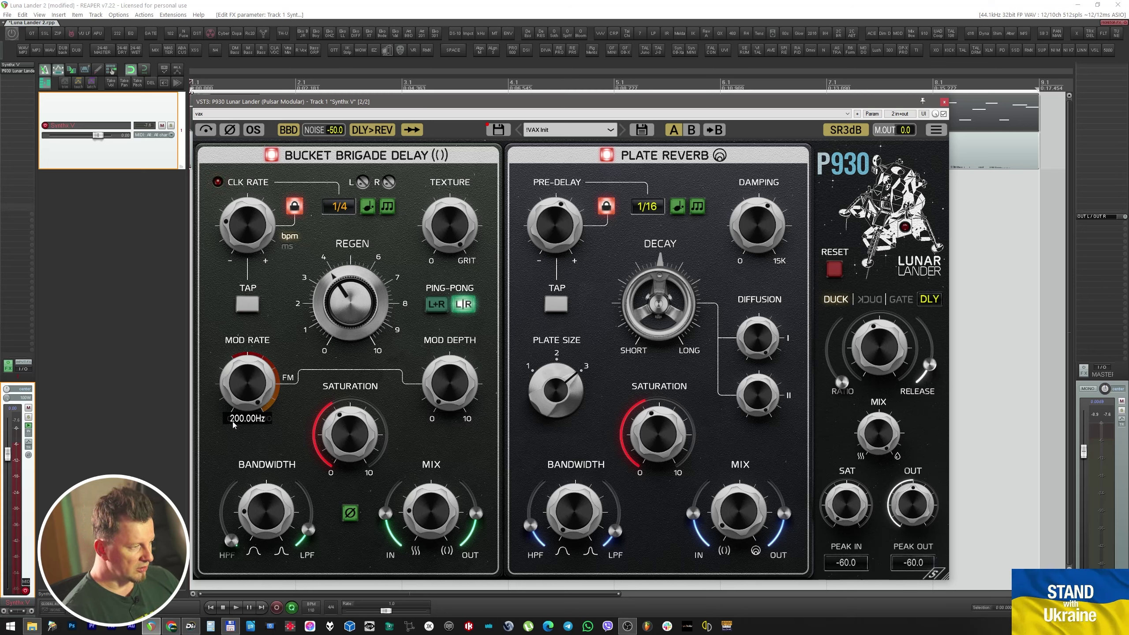
left_click_drag(257, 415, 255, 398)
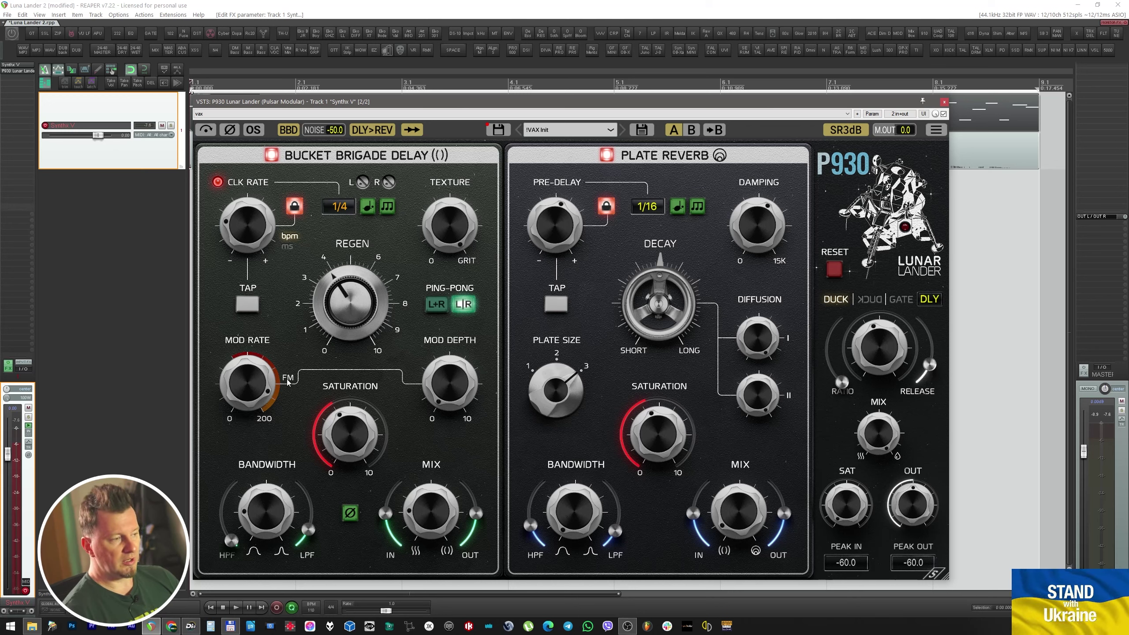
left_click_drag(250, 376, 251, 448)
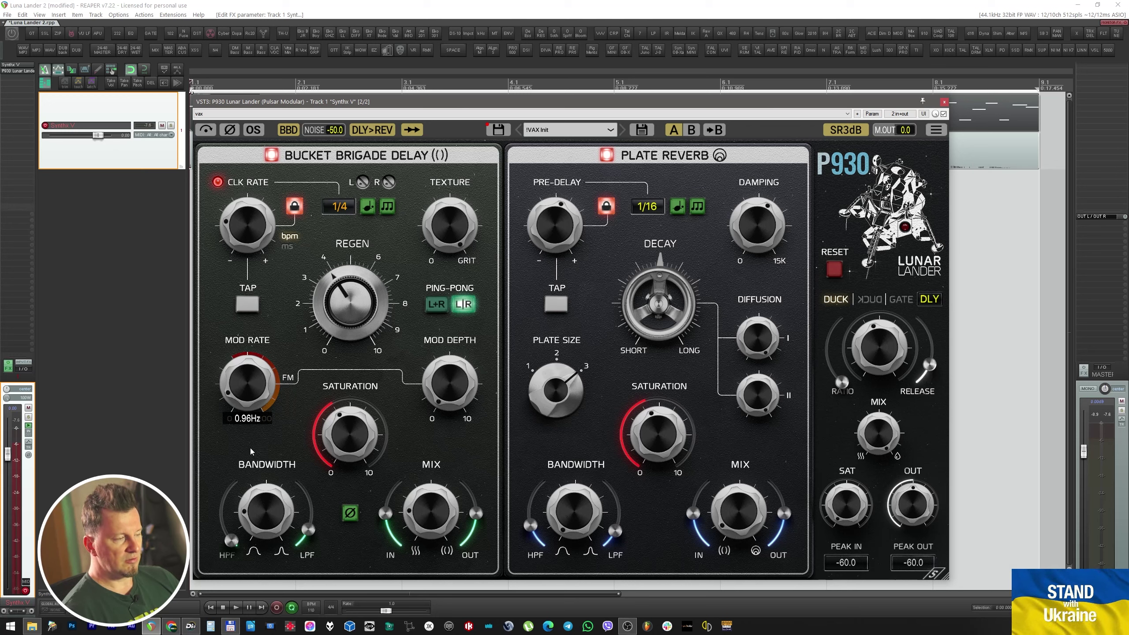
left_click_drag(440, 396, 439, 383)
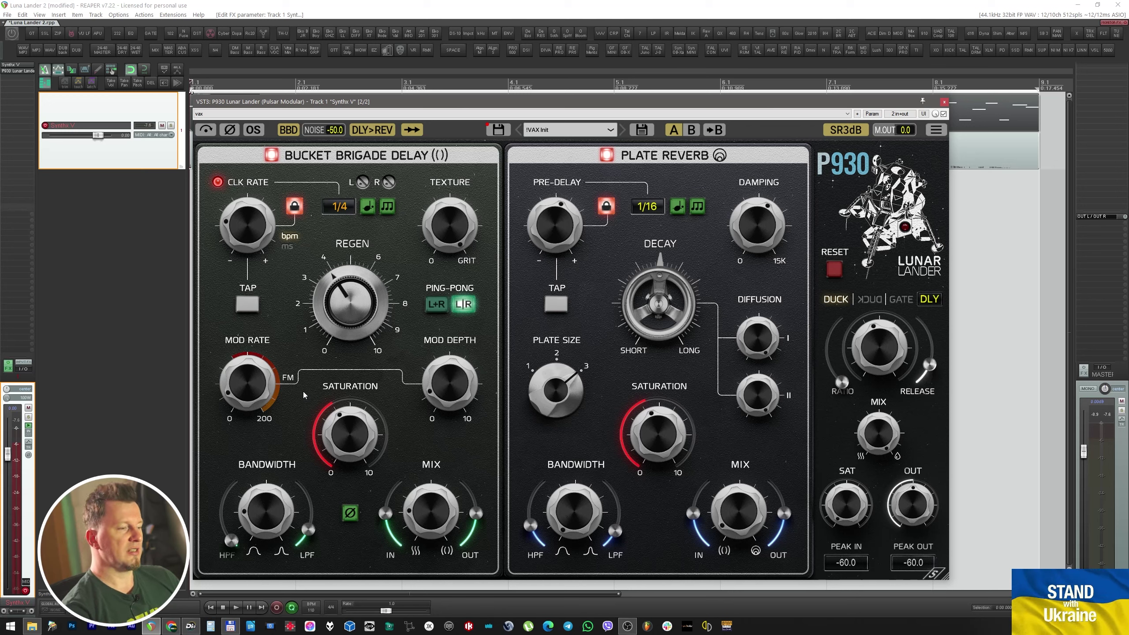
Turn the delay's saturation down to 0.0 and widen its bandwidth by raising the low-pass filter.
left_click_drag(361, 420, 361, 454)
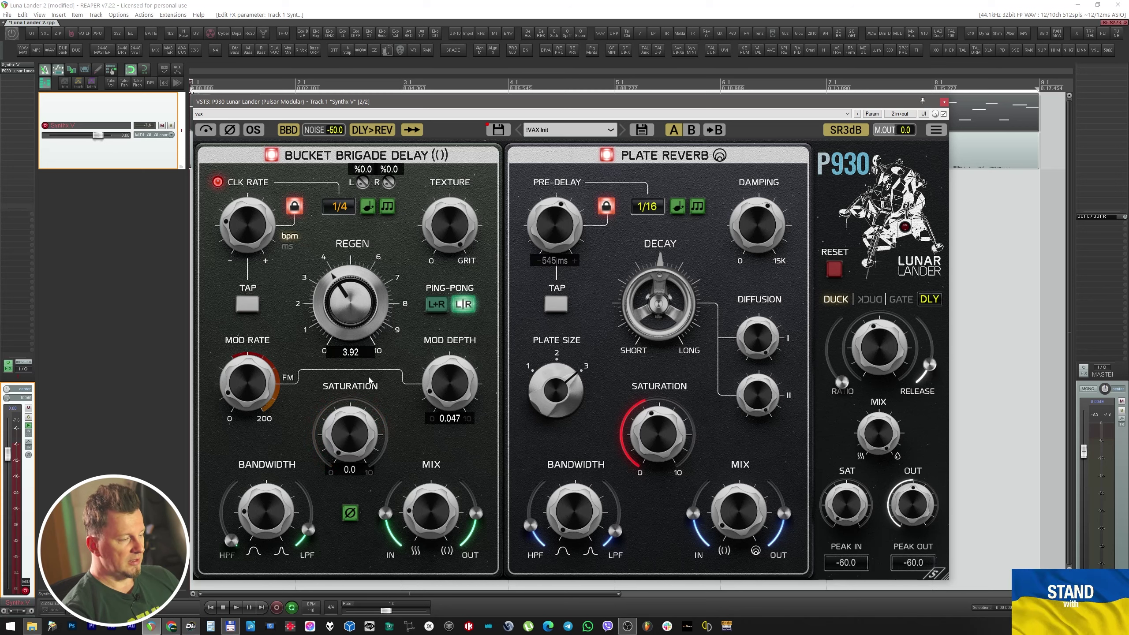
mouse_move(307, 529)
left_mouse_down()
mouse_move(289, 495)
mouse_move(291, 531)
left_mouse_up()
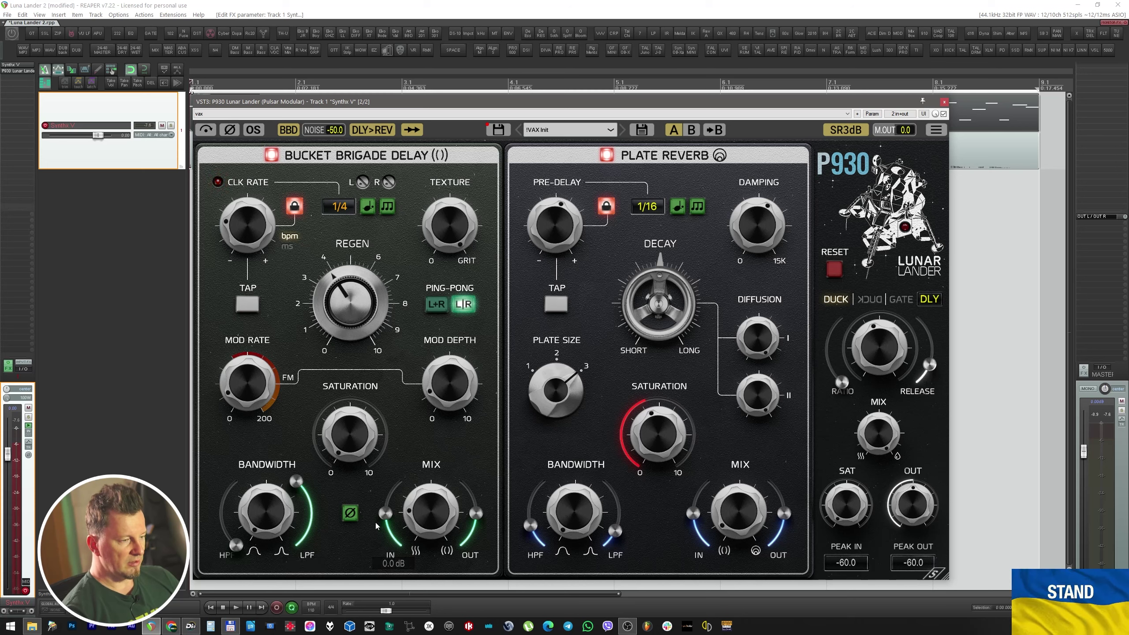
Try the delay's input level at 3.3 dB, reset it to 0.0 dB, and vary the delay mix.
mouse_move(388, 516)
mouse_move(479, 518)
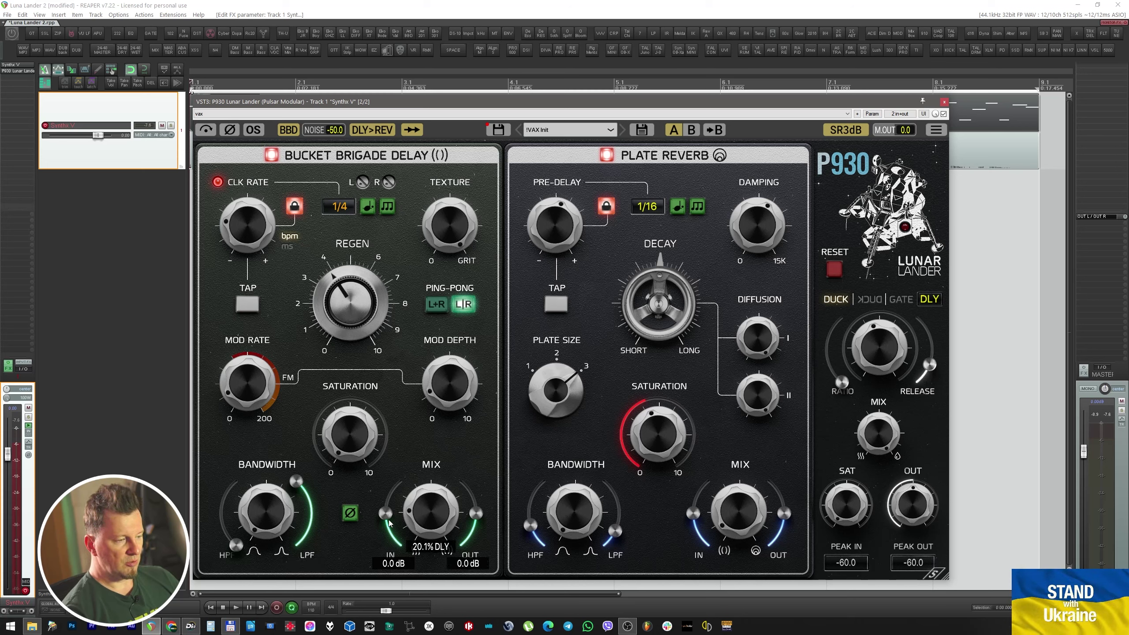
left_click_drag(390, 523, 392, 501)
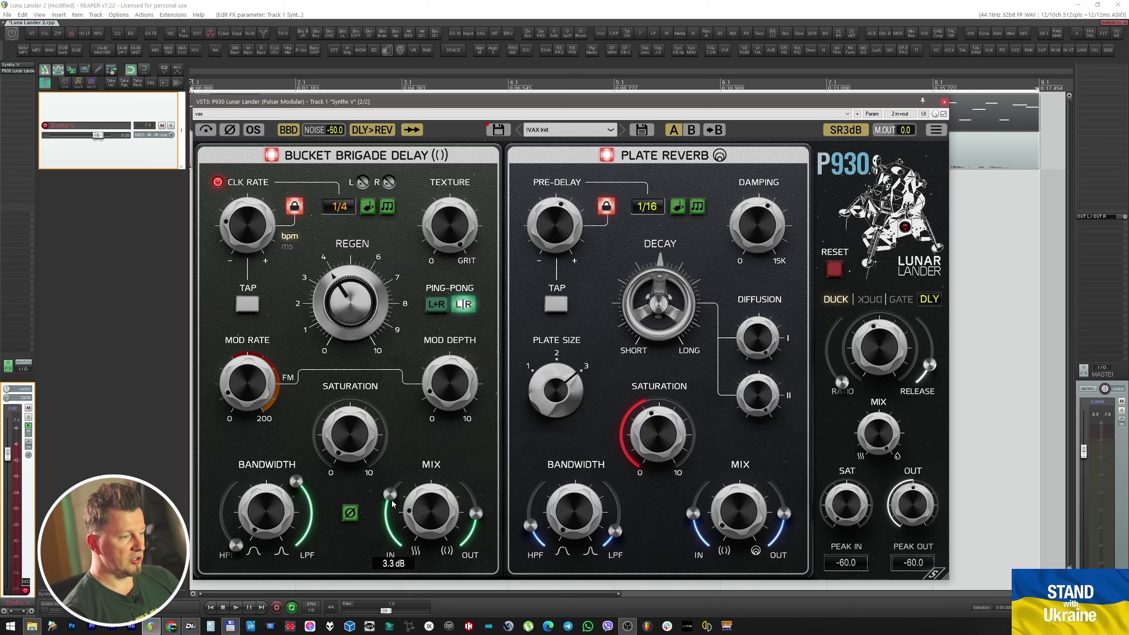
double_click(392, 501)
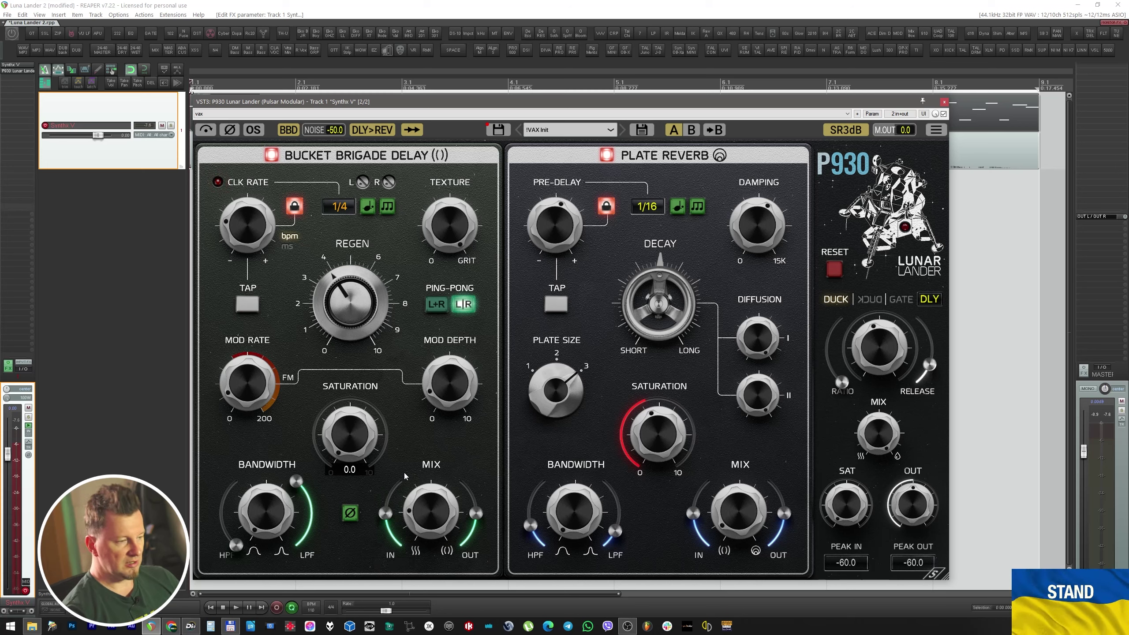
left_click_drag(431, 512, 430, 574)
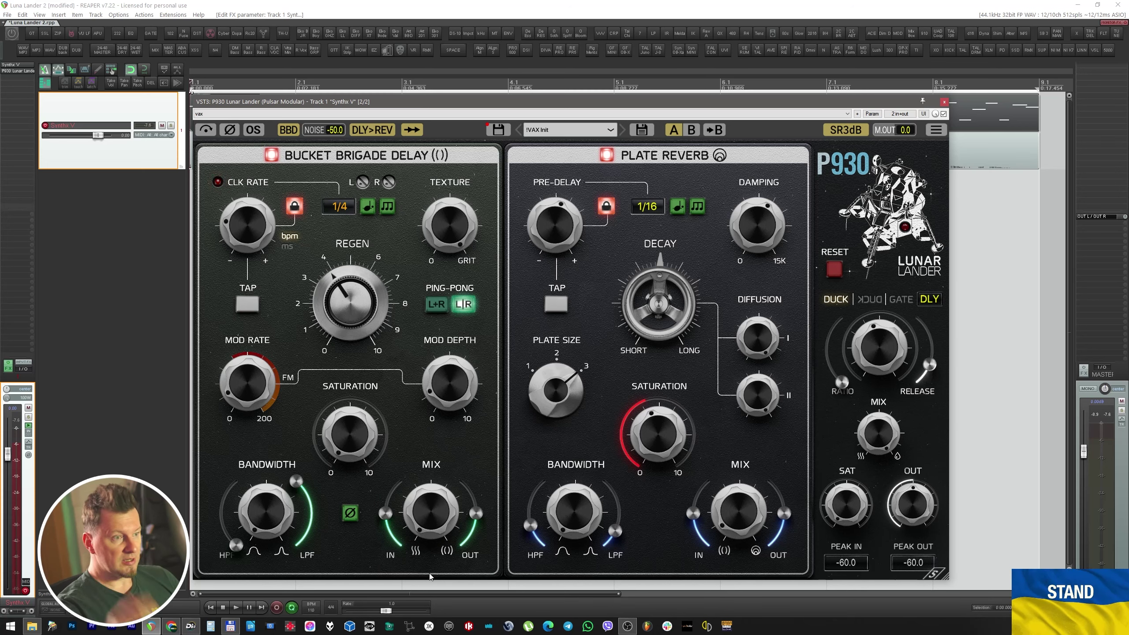
Switch off the plate reverb, play the track while raising the delay mix to 48.8%, and stop playback.
left_click(606, 156)
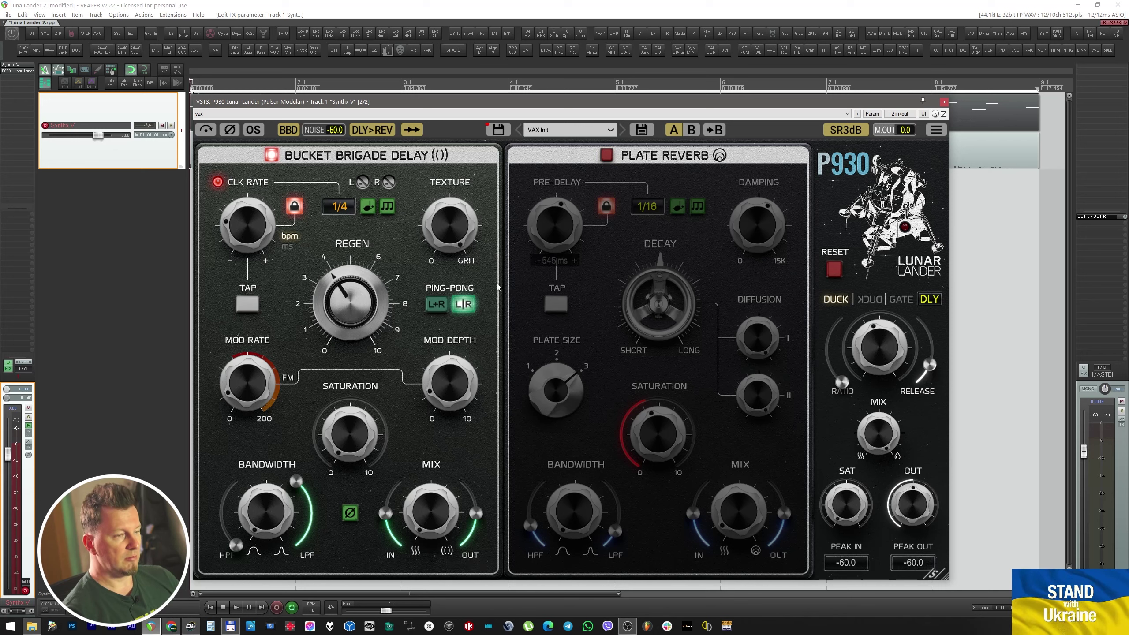
key("space")
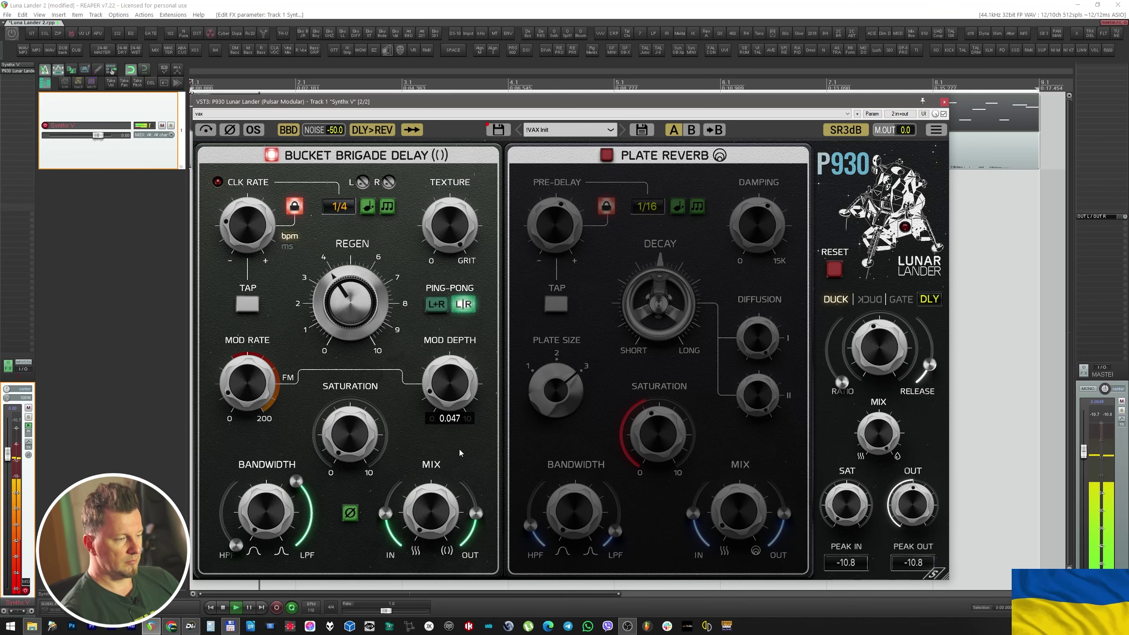
left_click_drag(439, 517, 432, 468)
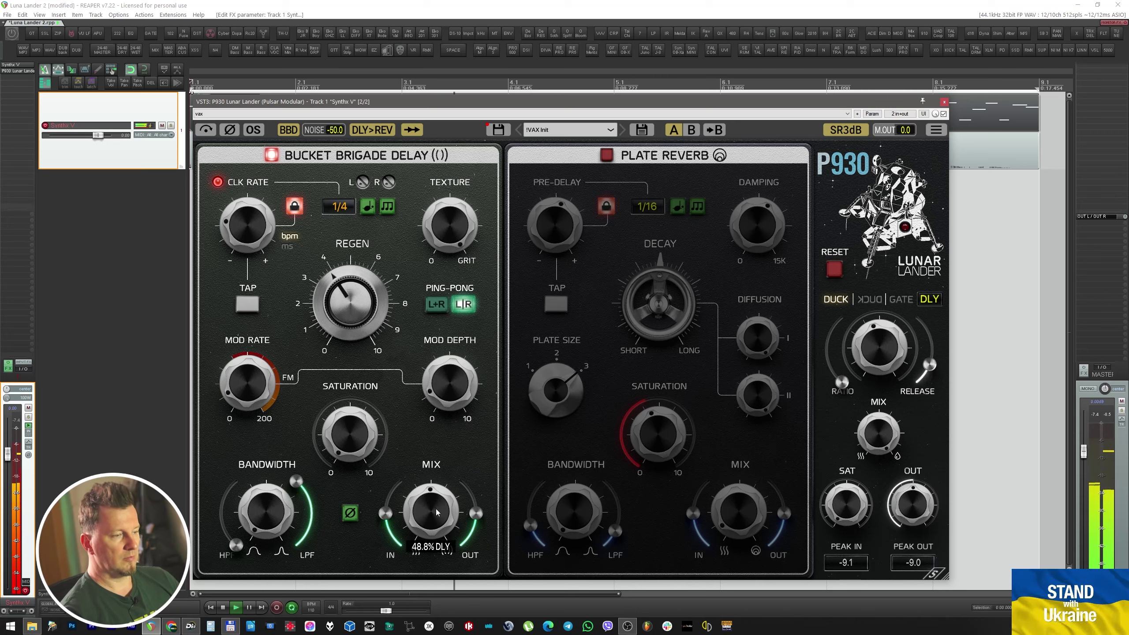
key("space")
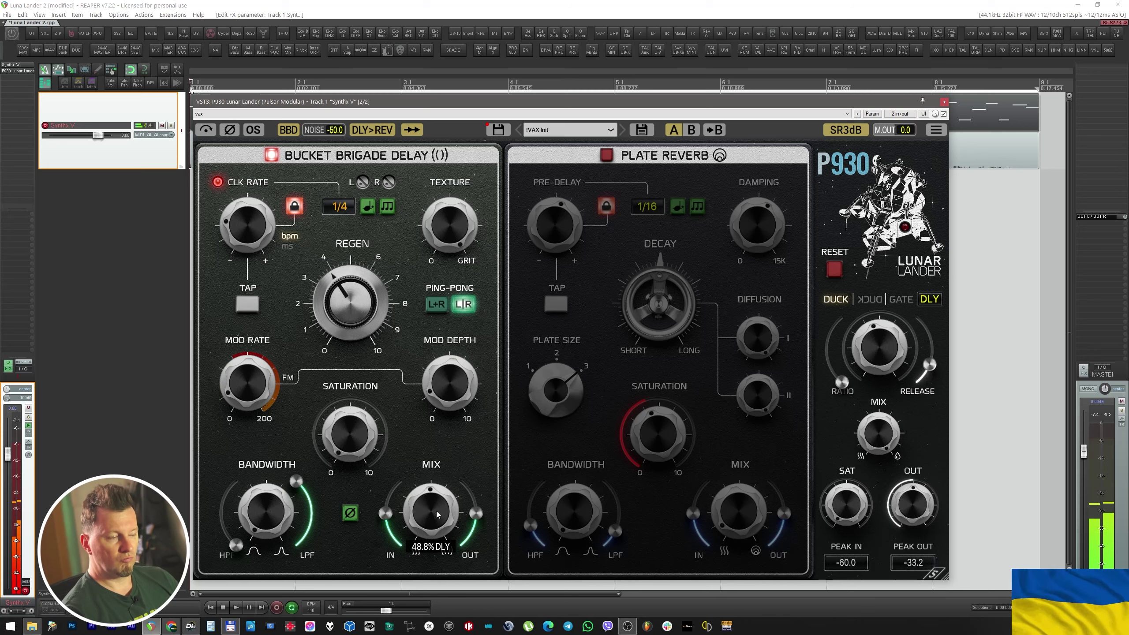
Drop the delay's regeneration to 0.00, bring it back to 3.99, and raise the delay mix to 100%.
left_click_drag(347, 313, 347, 382)
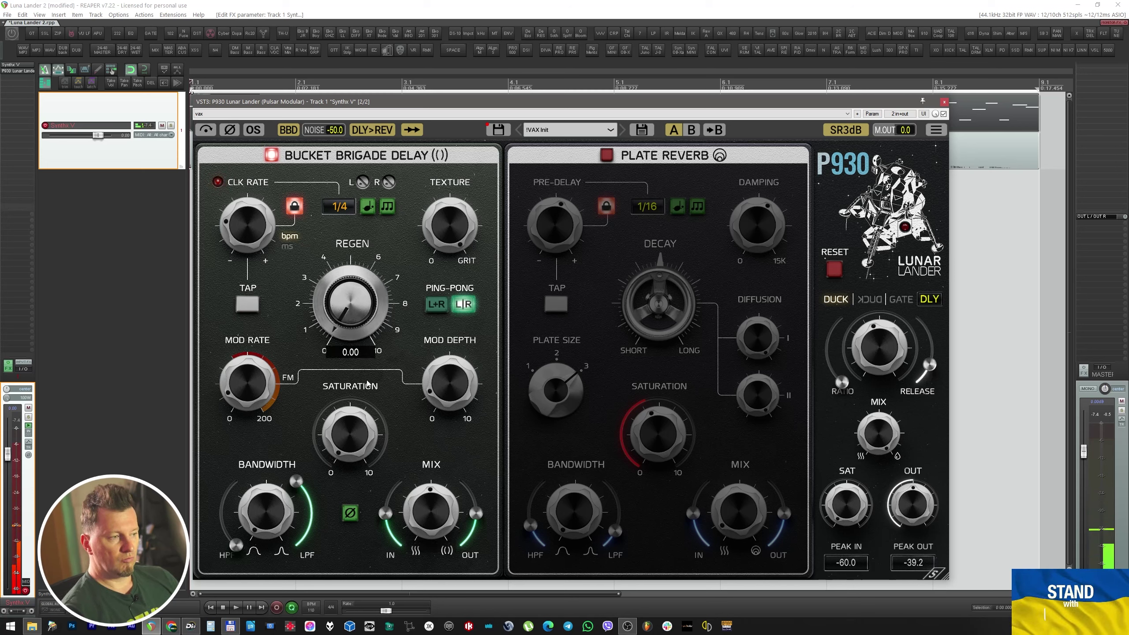
left_click_drag(348, 313, 340, 257)
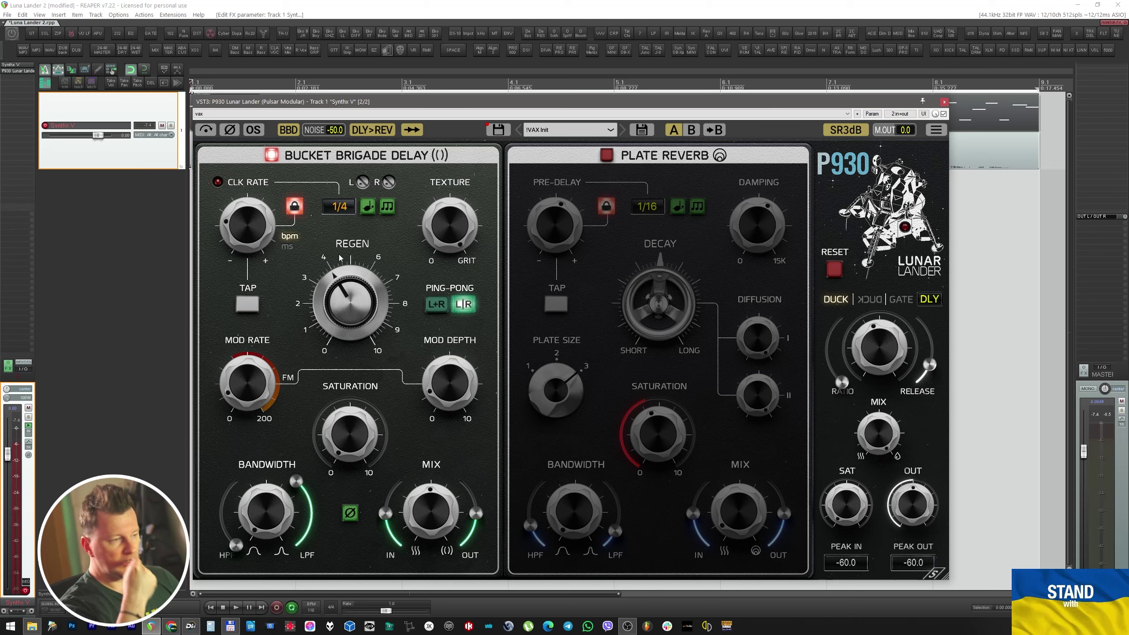
left_click_drag(427, 517, 417, 444)
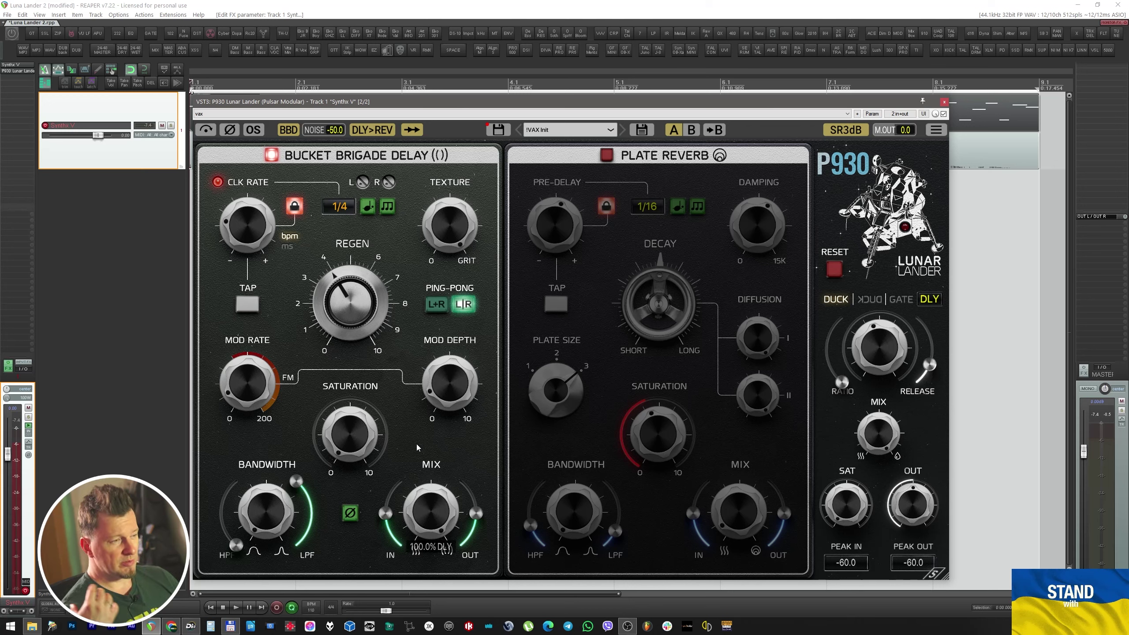
Turn off the L|R ping-pong mode and play the track while sweeping the delay's texture from 0.00 to 10.00.
mouse_move(474, 353)
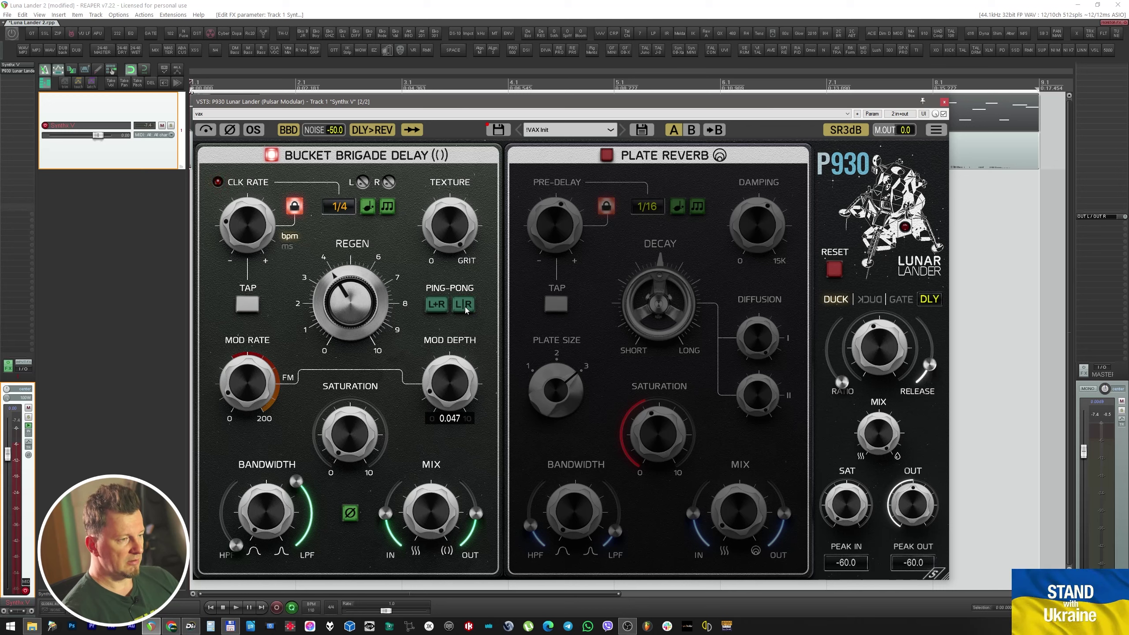
key("space")
mouse_move(360, 304)
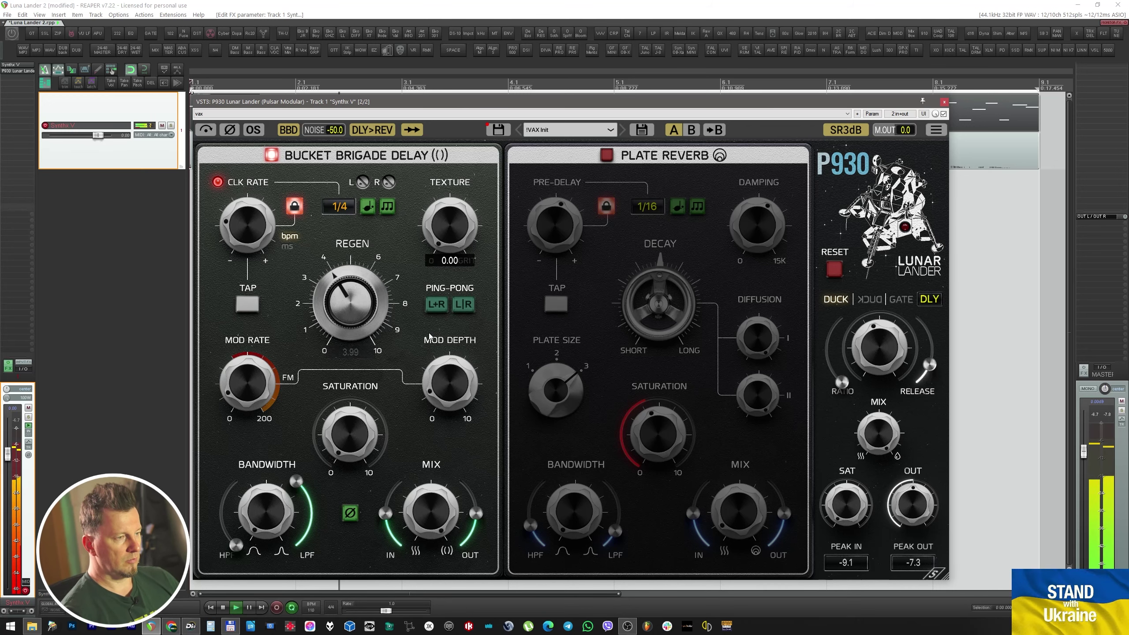
left_click_drag(429, 336, 420, 171)
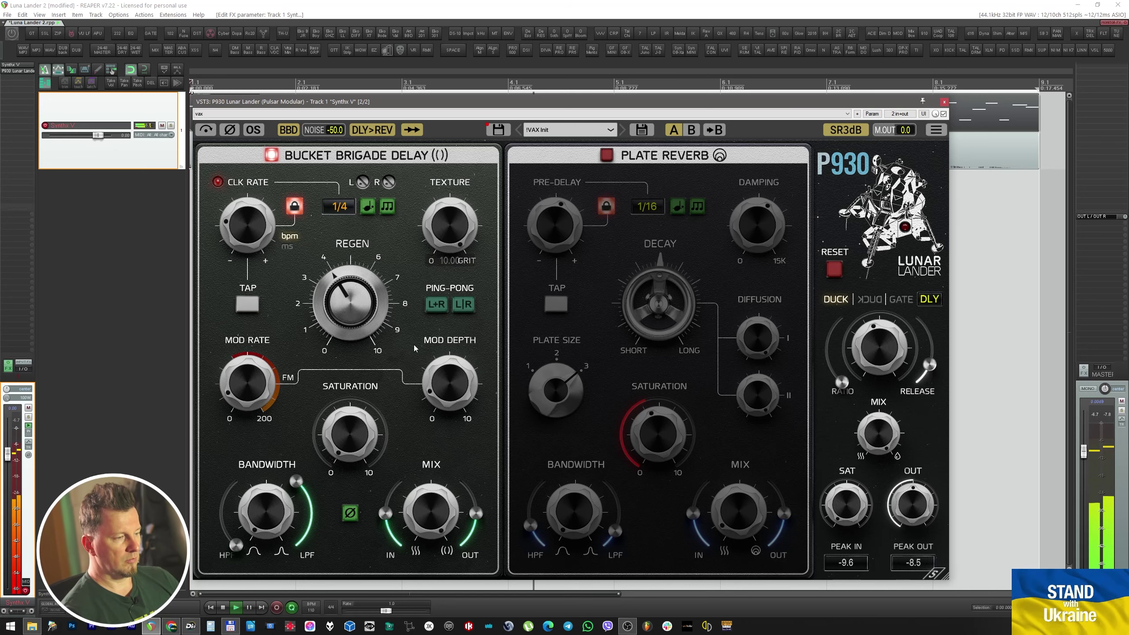
Add a little delay saturation, set the modulation depth to 0.010 and rate to 0.59 Hz, and stop playback.
mouse_move(351, 442)
left_mouse_down()
mouse_move(346, 352)
mouse_move(353, 445)
mouse_move(351, 426)
left_mouse_up()
left_click_drag(462, 373, 463, 386)
left_click_drag(268, 381, 268, 387)
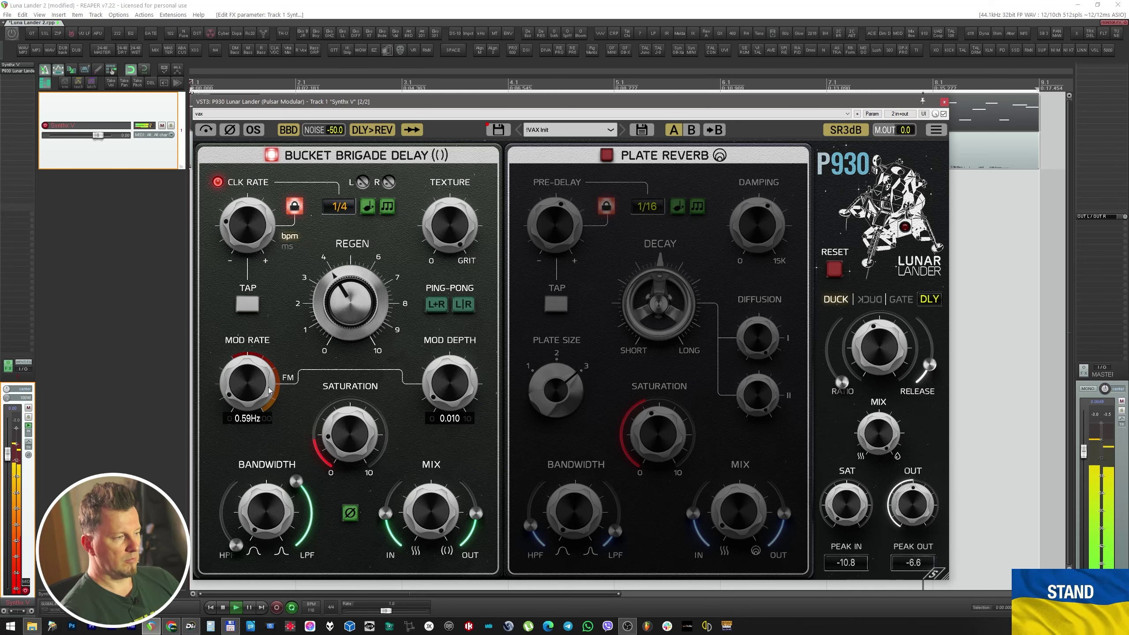
key("space")
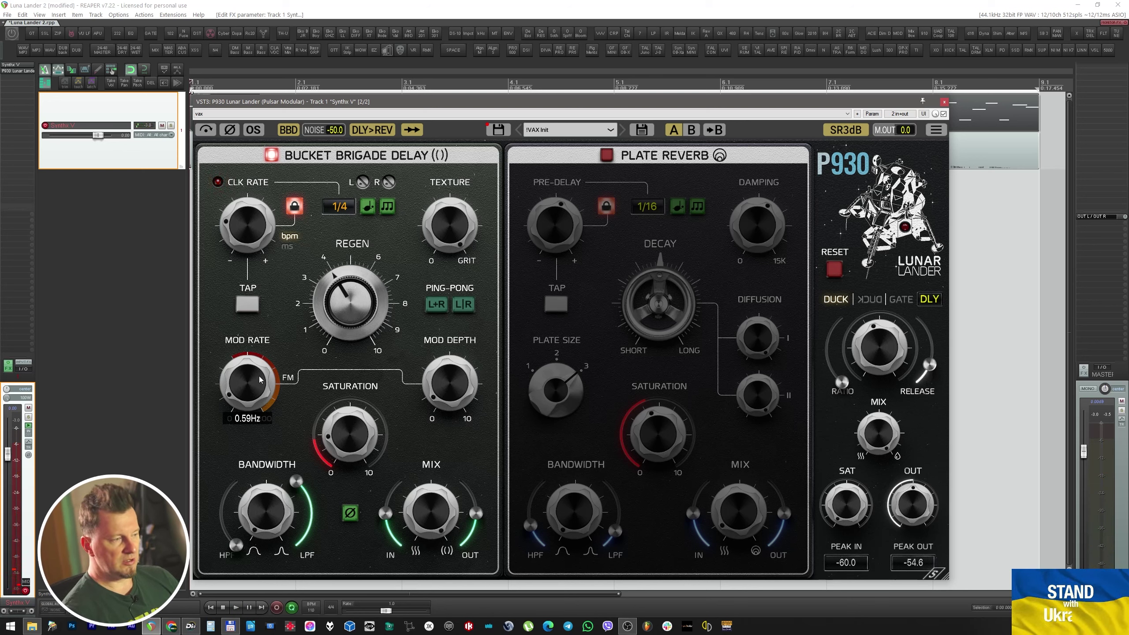
Sweep the delay's modulation rate between 0 and about 17 Hz while playing the track, settle on 0.44 Hz and stop playback.
left_click_drag(237, 397, 237, 390)
scroll(238, 393, "down", 4)
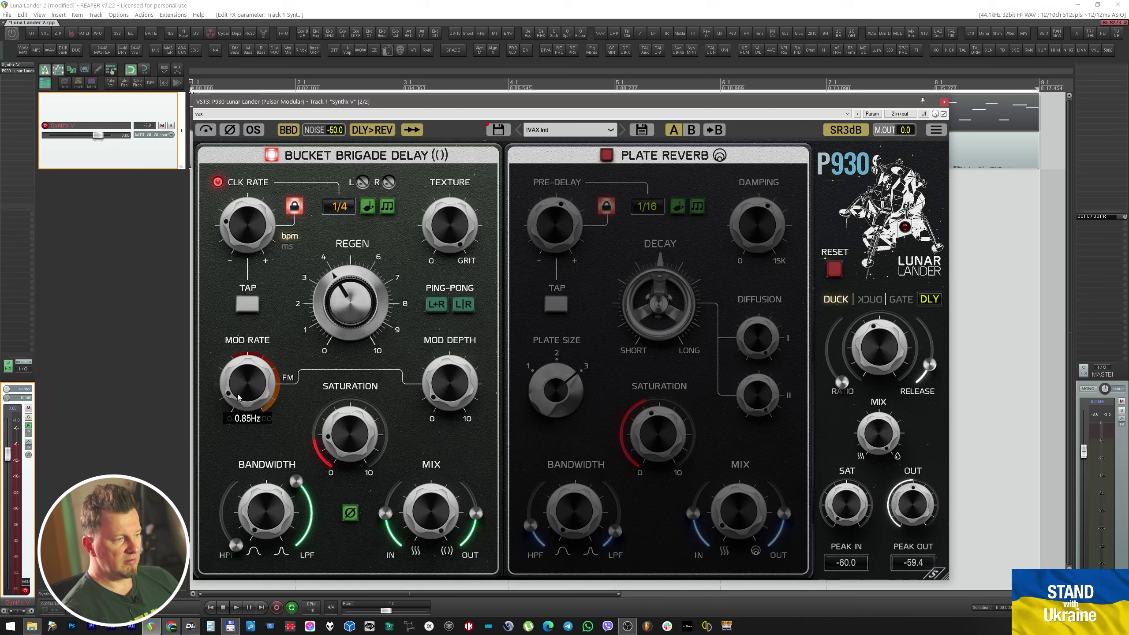
scroll(237, 397, "down", 2)
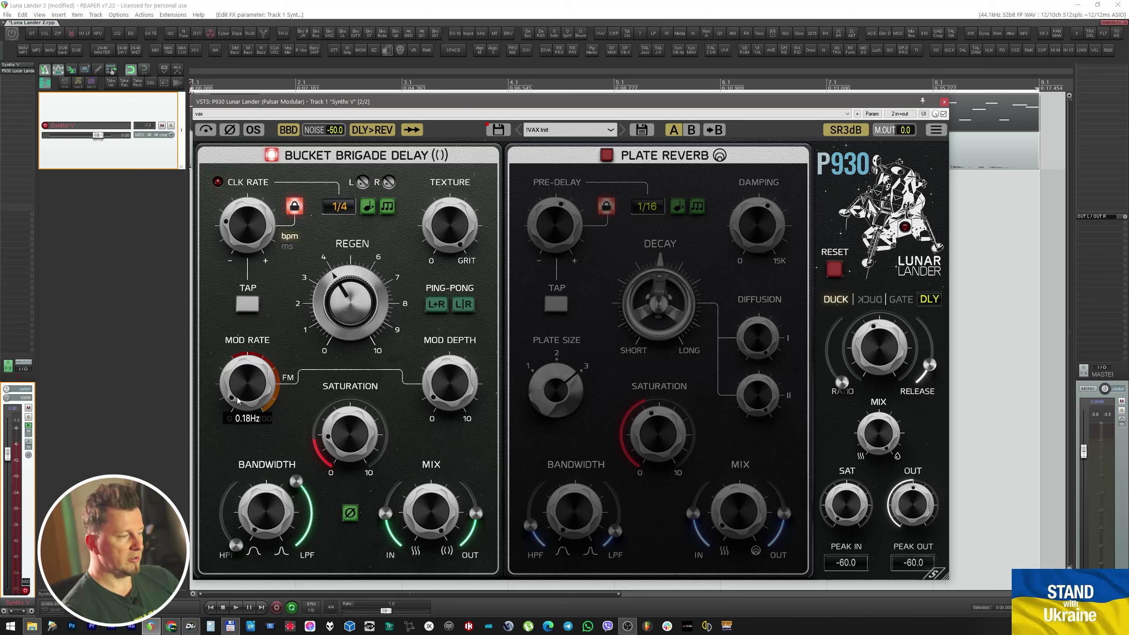
key("space")
scroll(247, 387, "up", 3)
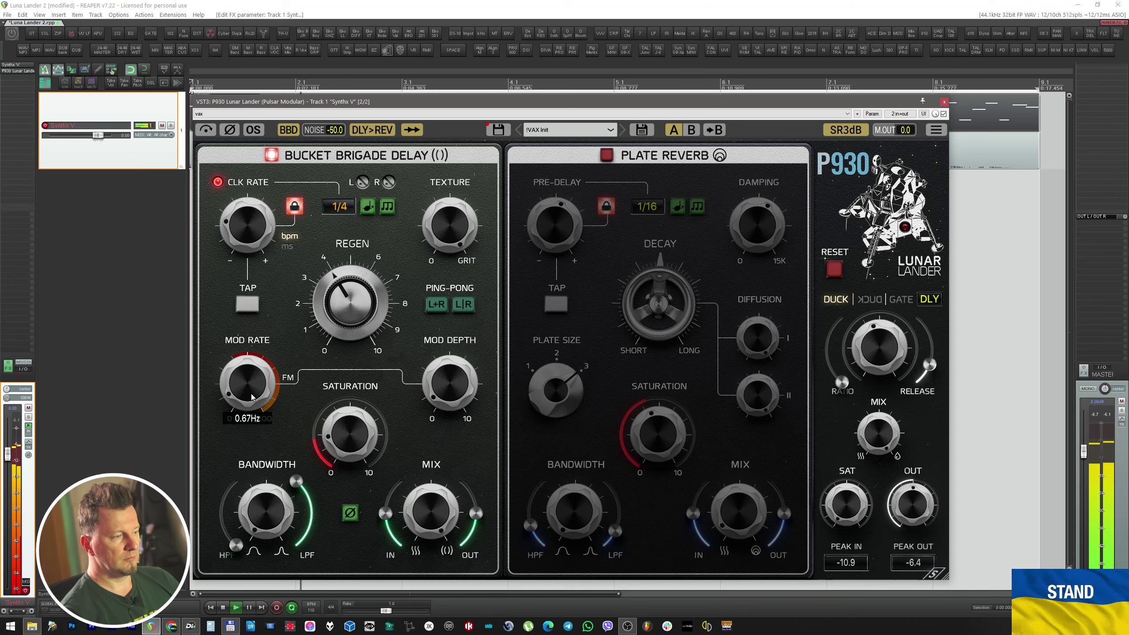
scroll(251, 397, "down", 5)
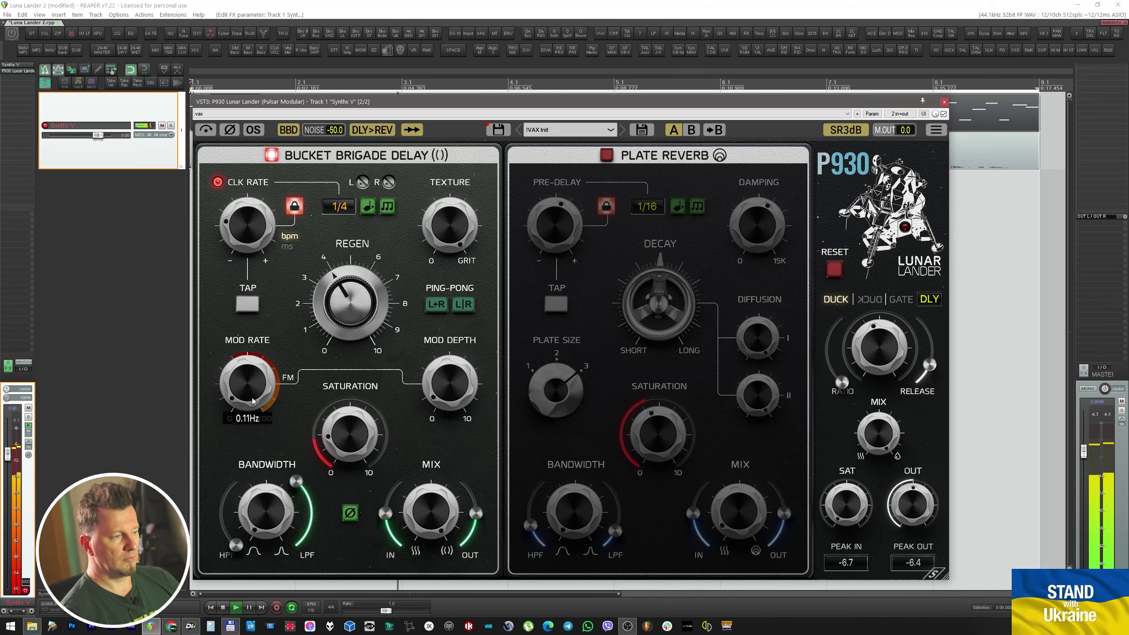
scroll(252, 396, "up", 10)
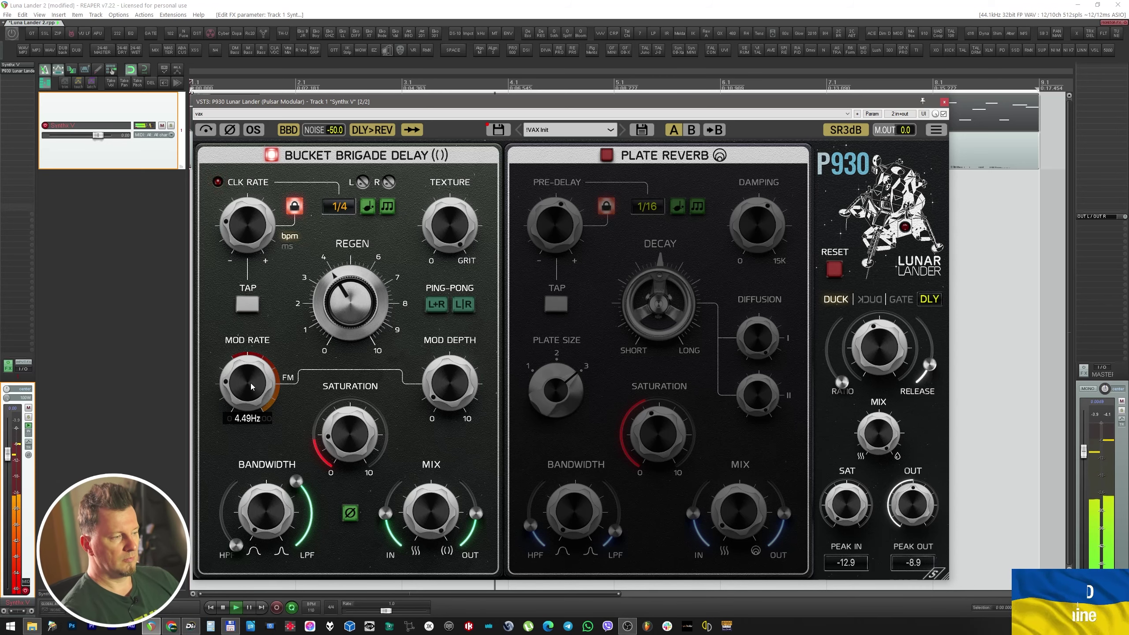
scroll(251, 386, "up", 6)
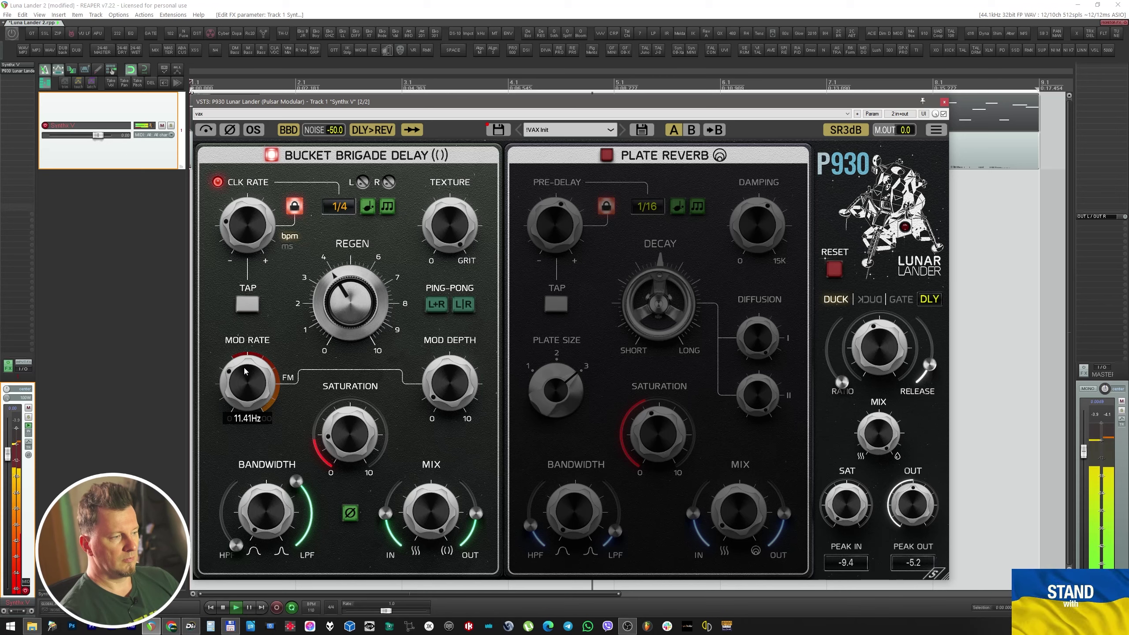
scroll(244, 367, "up", 4)
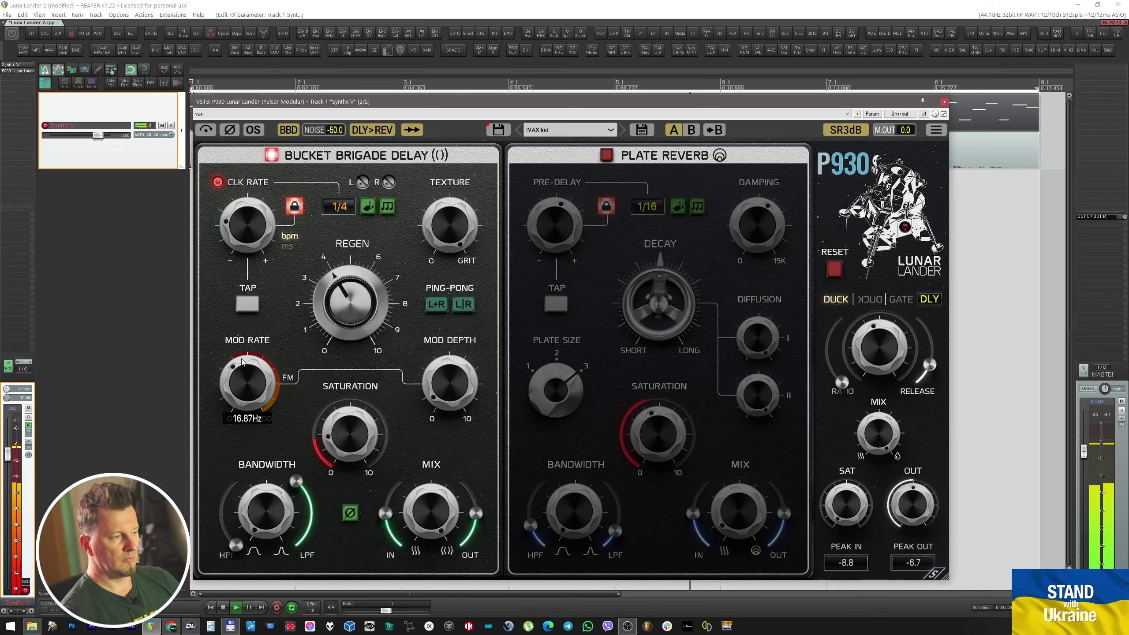
left_click_drag(241, 362, 247, 402)
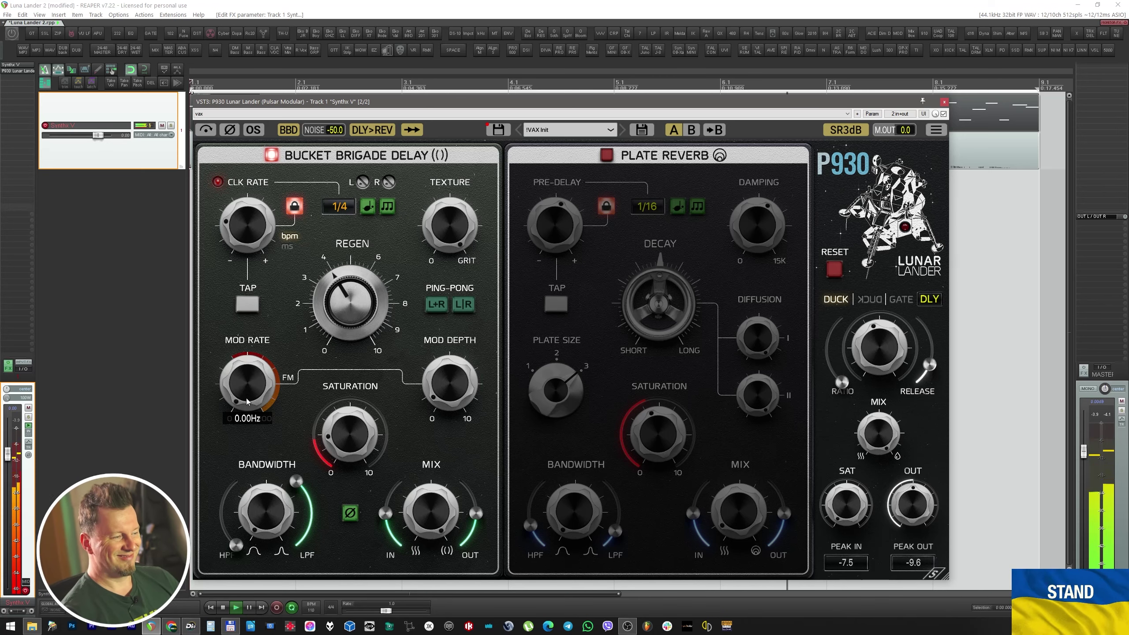
scroll(247, 401, "up", 1)
key("space")
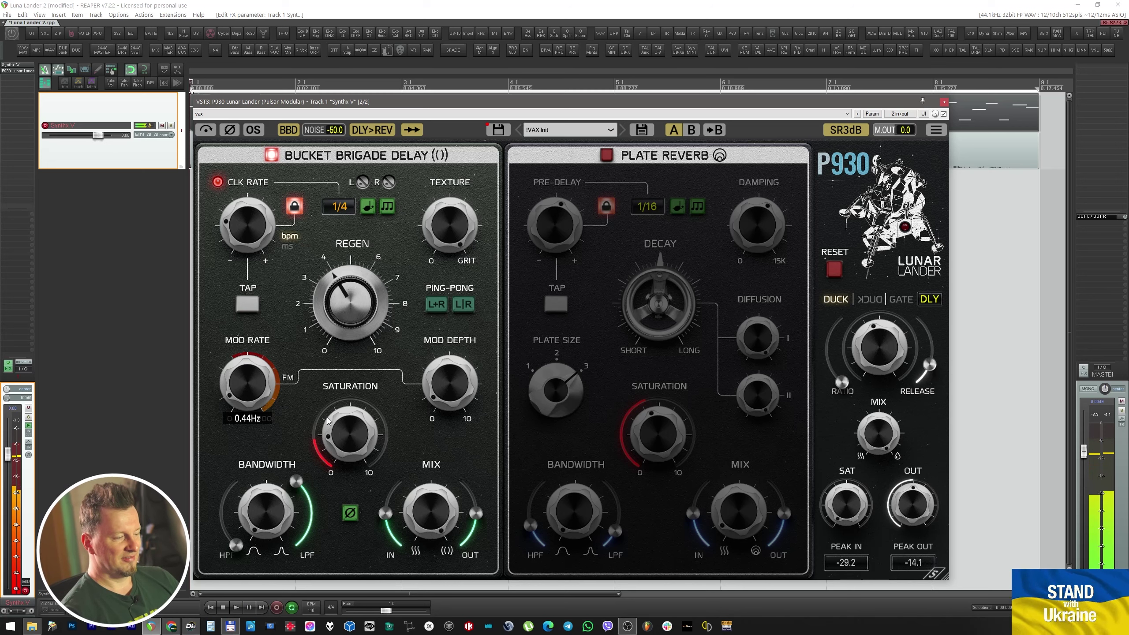
Play the track while lowering the delay's low-pass filter, raising its high-pass to 258 Hz and sweeping the bandwidth resonance.
mouse_move(262, 535)
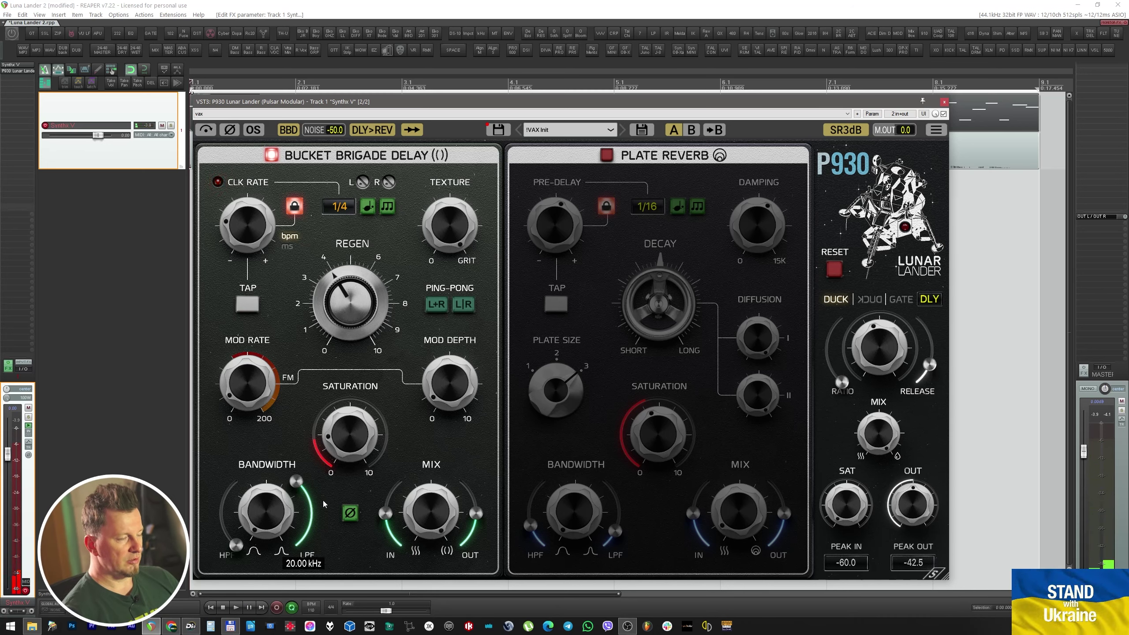
key("space")
left_click_drag(304, 487, 316, 572)
left_click_drag(243, 546, 234, 521)
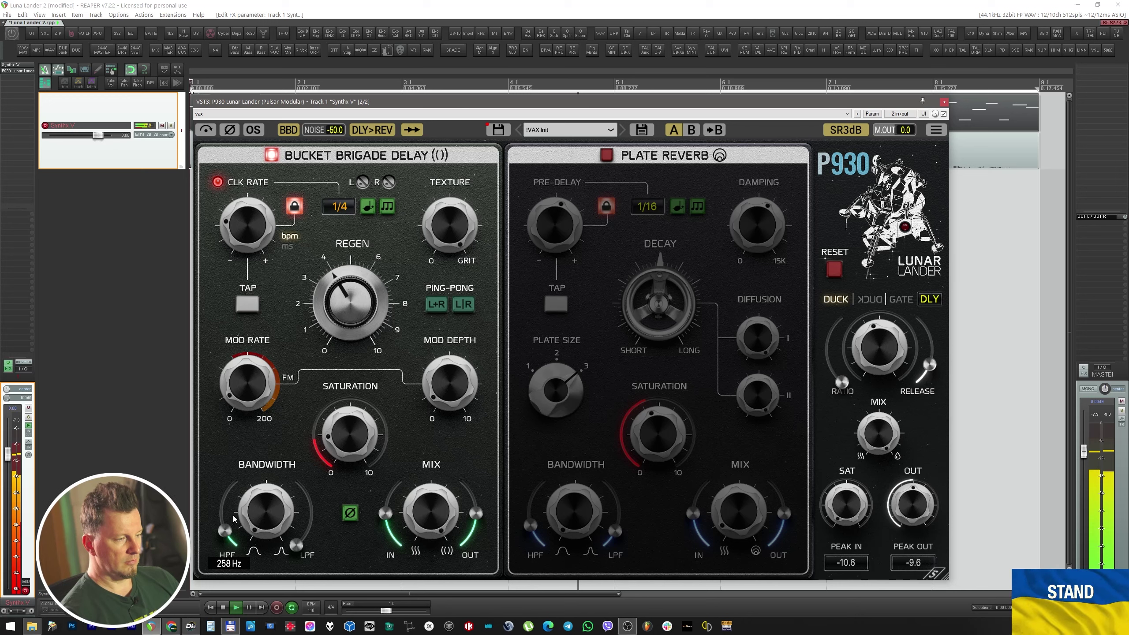
left_click_drag(261, 532, 260, 433)
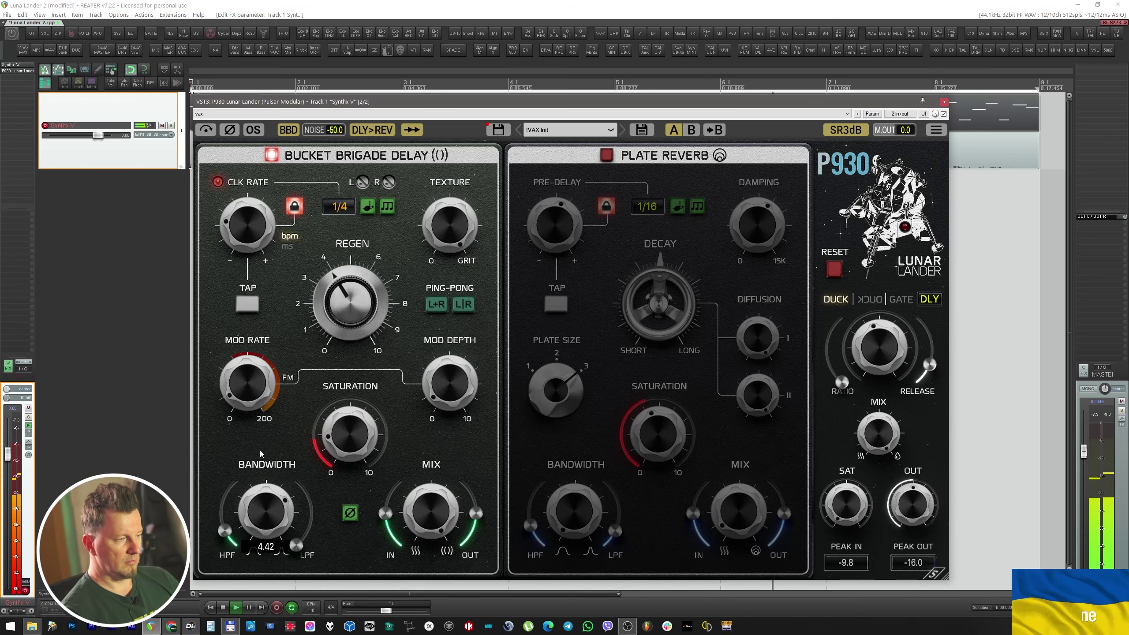
Open up the delay's low-pass and high-pass filters slightly and lower the regeneration.
mouse_move(295, 544)
left_mouse_down()
mouse_move(303, 508)
mouse_move(305, 527)
left_mouse_up()
left_click_drag(227, 537, 229, 548)
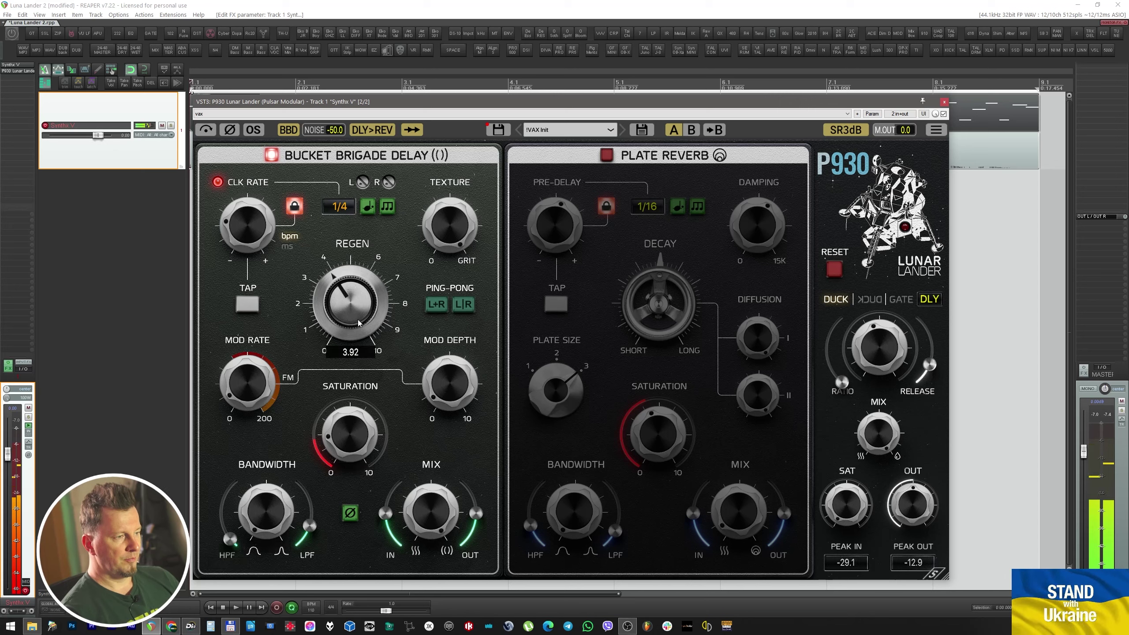
left_click_drag(358, 319, 359, 343)
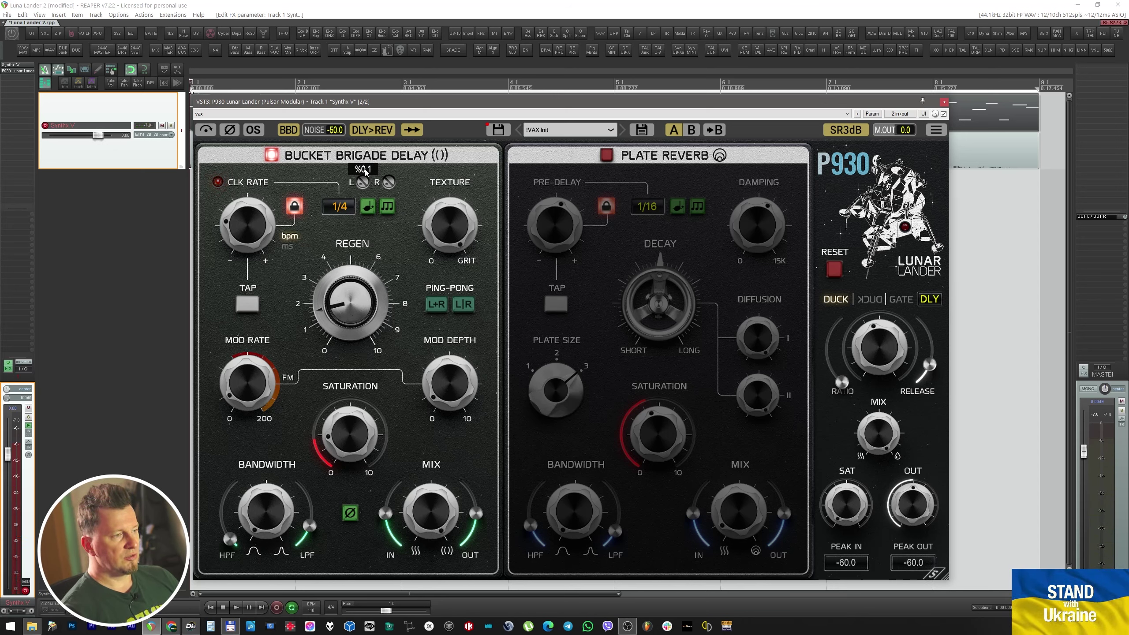
Play the track while sweeping the delay's right-channel offset up to 20.0%, settle on 1.9%, and reduce the modulation depth to 0.005.
left_click_drag(389, 181, 390, 174)
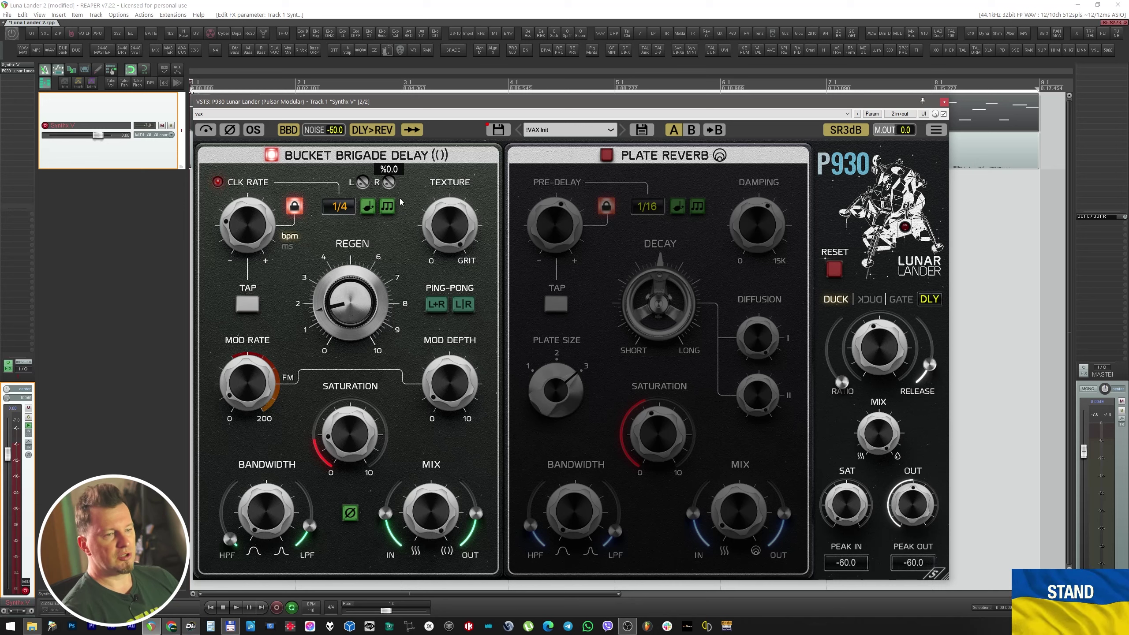
key("space")
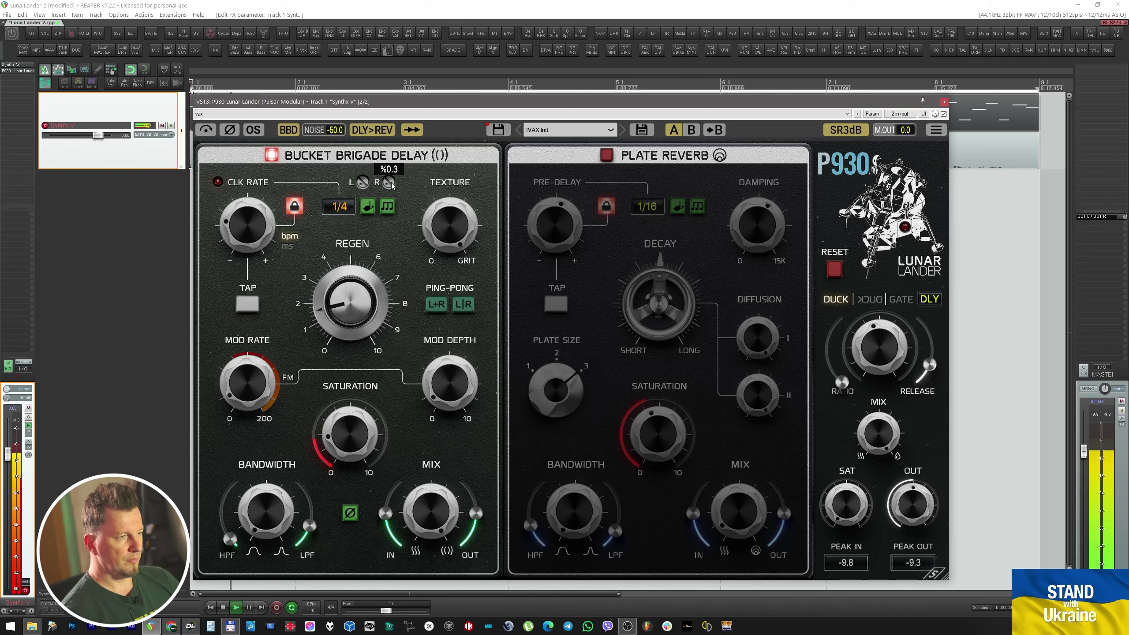
left_click_drag(390, 182, 391, 170)
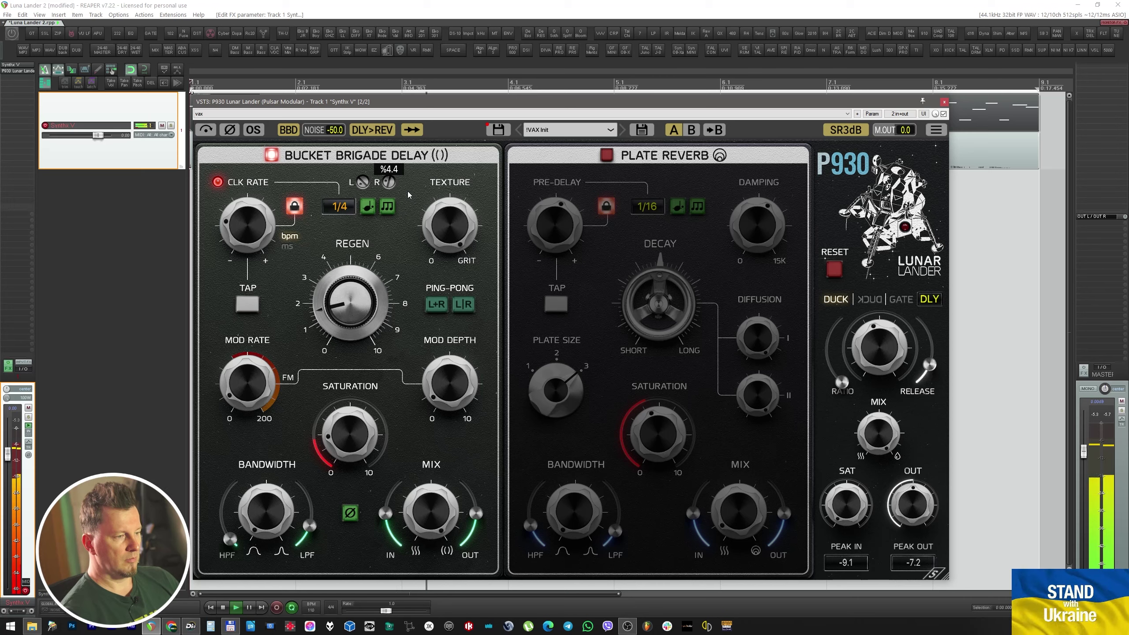
left_click_drag(448, 388, 449, 390)
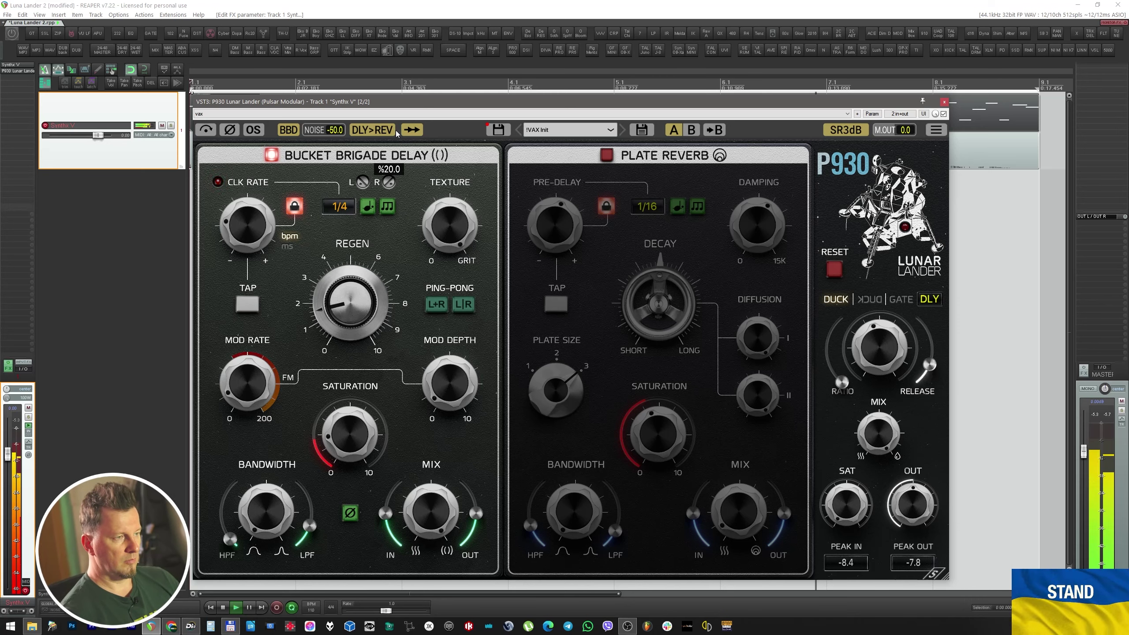
left_click_drag(396, 132, 394, 169)
scroll(396, 171, "down", 5)
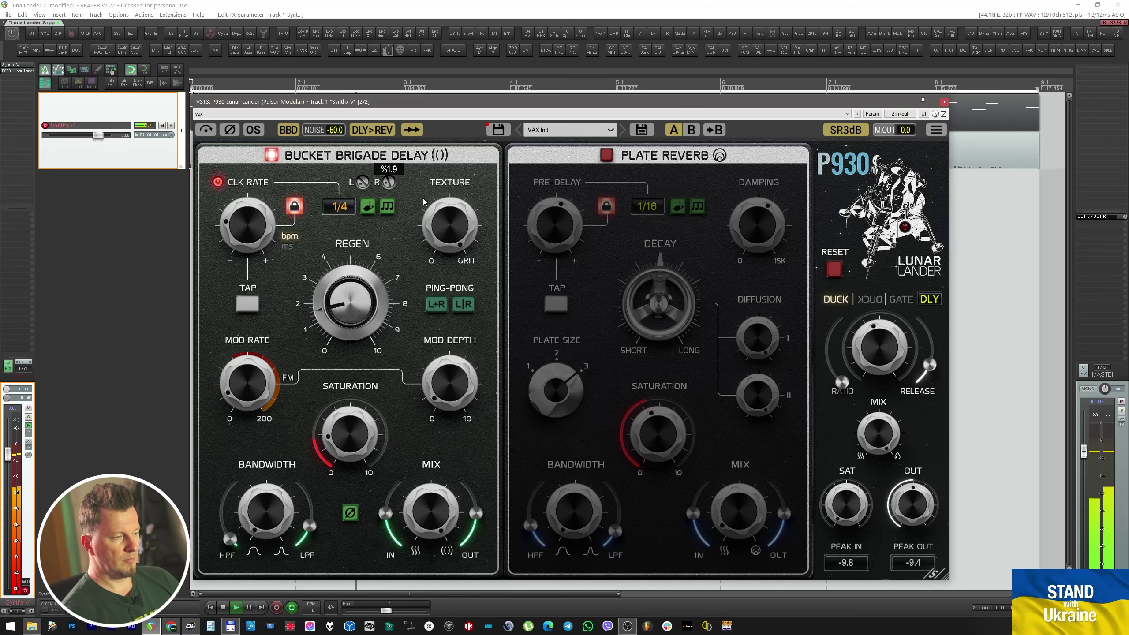
Lower the delay's regeneration to 1.23, turn on the L|R ping-pong mode and start playback.
left_click_drag(350, 303, 349, 387)
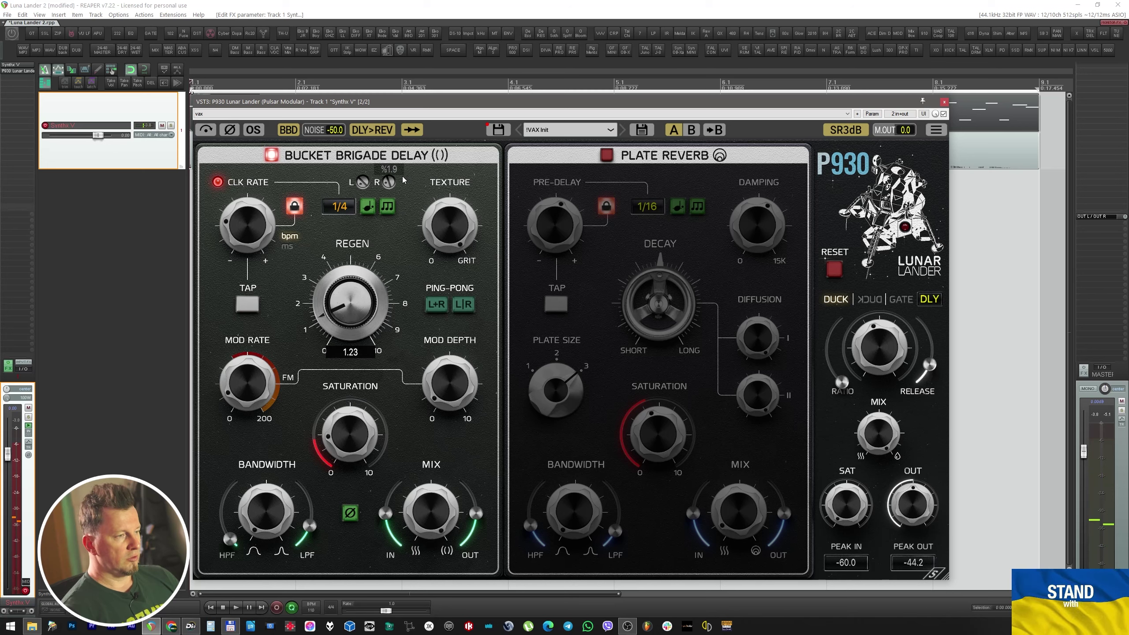
mouse_move(365, 188)
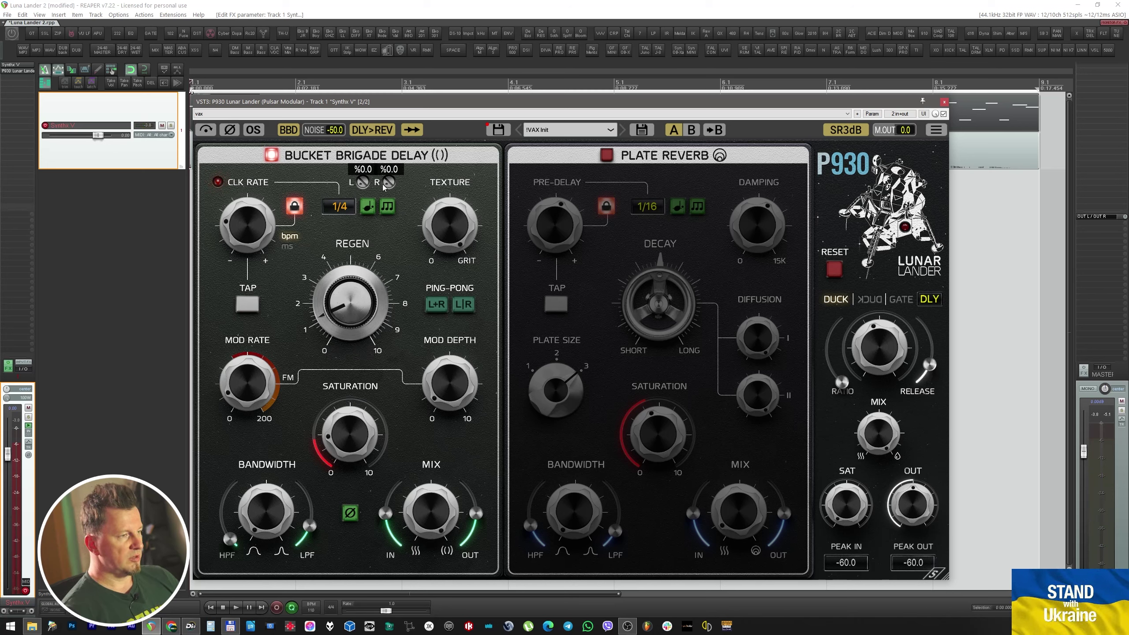
left_click(463, 304)
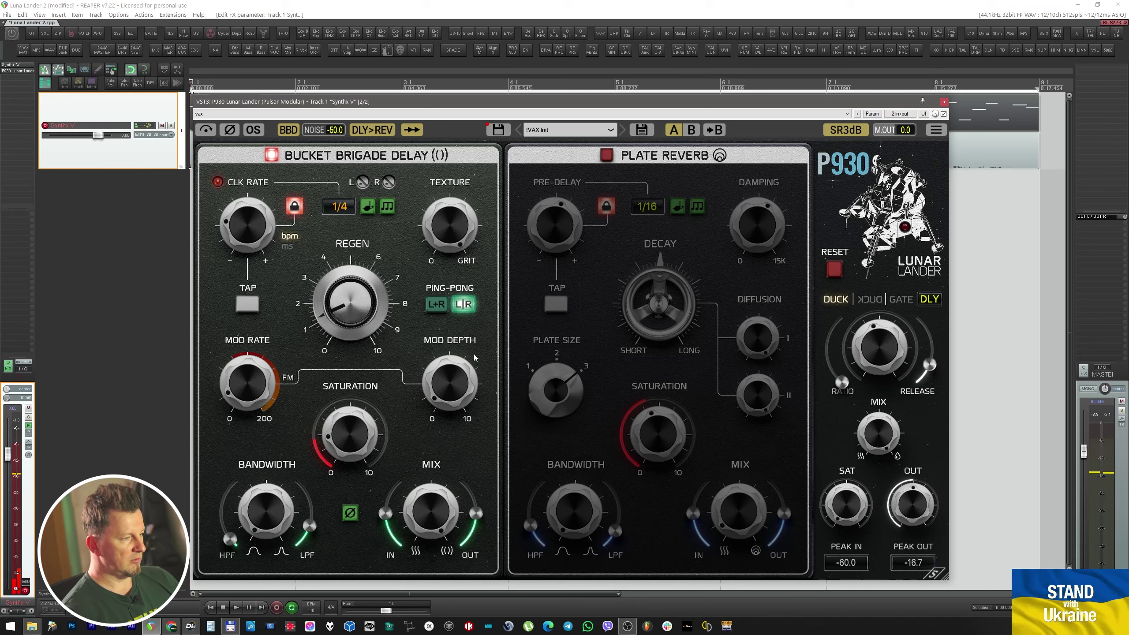
key("space")
Set the delay mix to 48.8%, raise the master saturation, and sweep the master mix up from 0.0% wet.
mouse_move(460, 372)
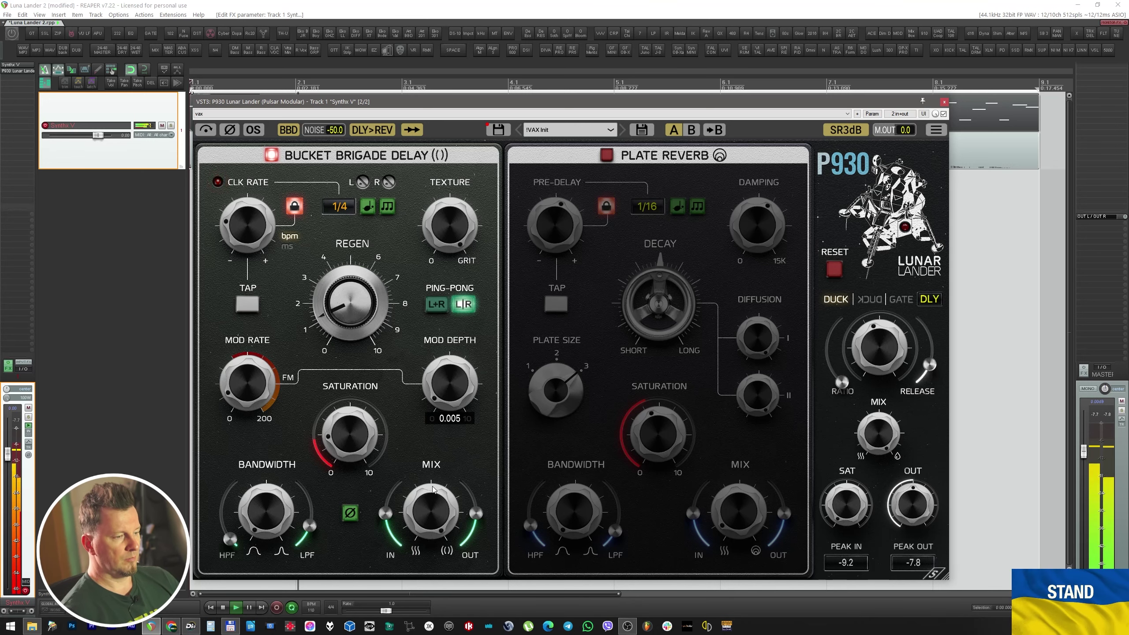
left_click_drag(433, 487, 422, 551)
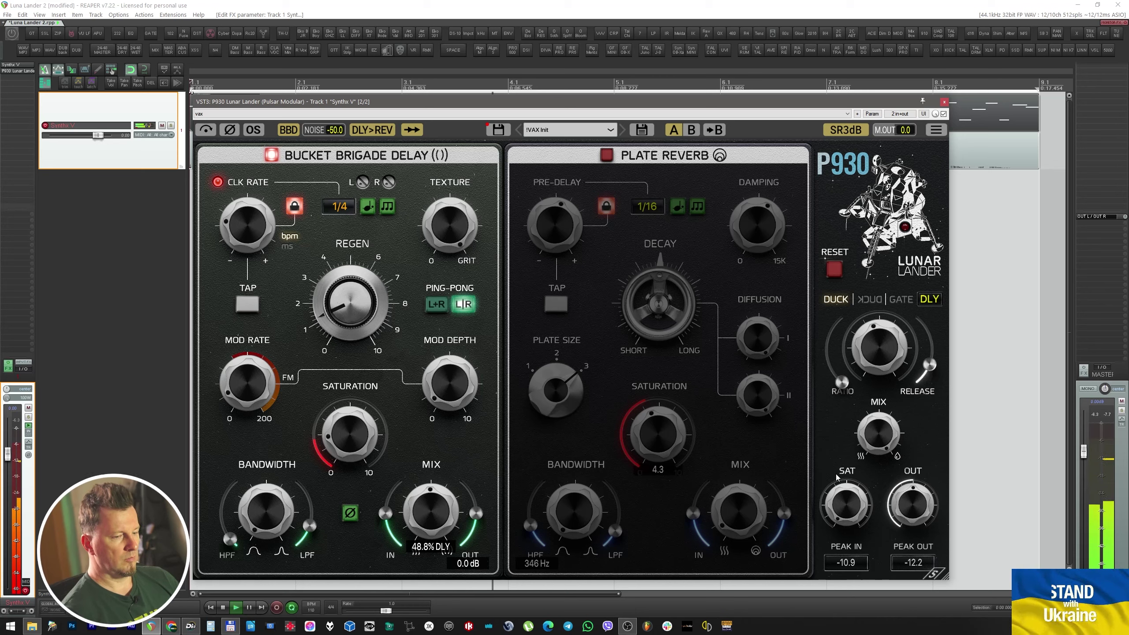
left_click_drag(846, 507, 841, 480)
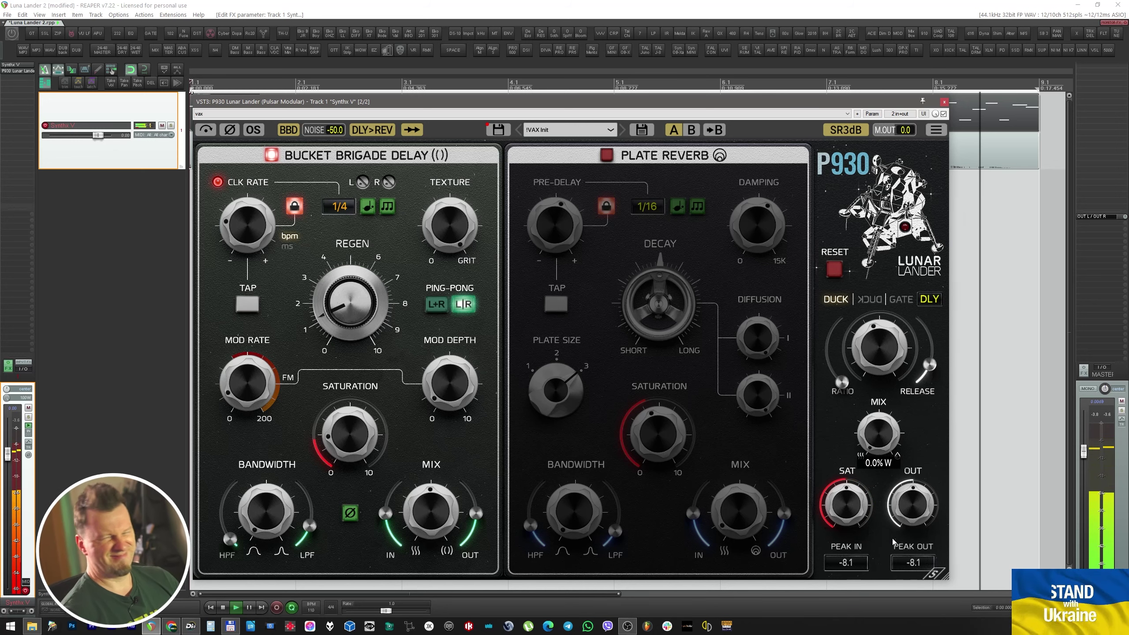
left_click_drag(893, 538, 879, 400)
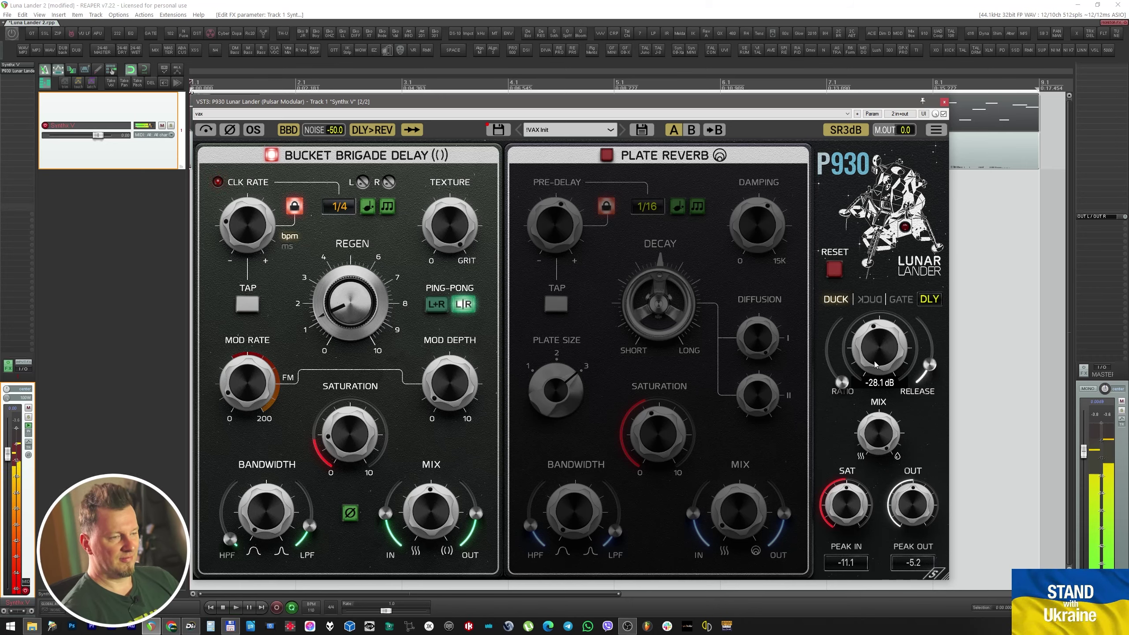
Stop playback, switch off the bucket brigade delay and turn on the plate reverb.
key("space")
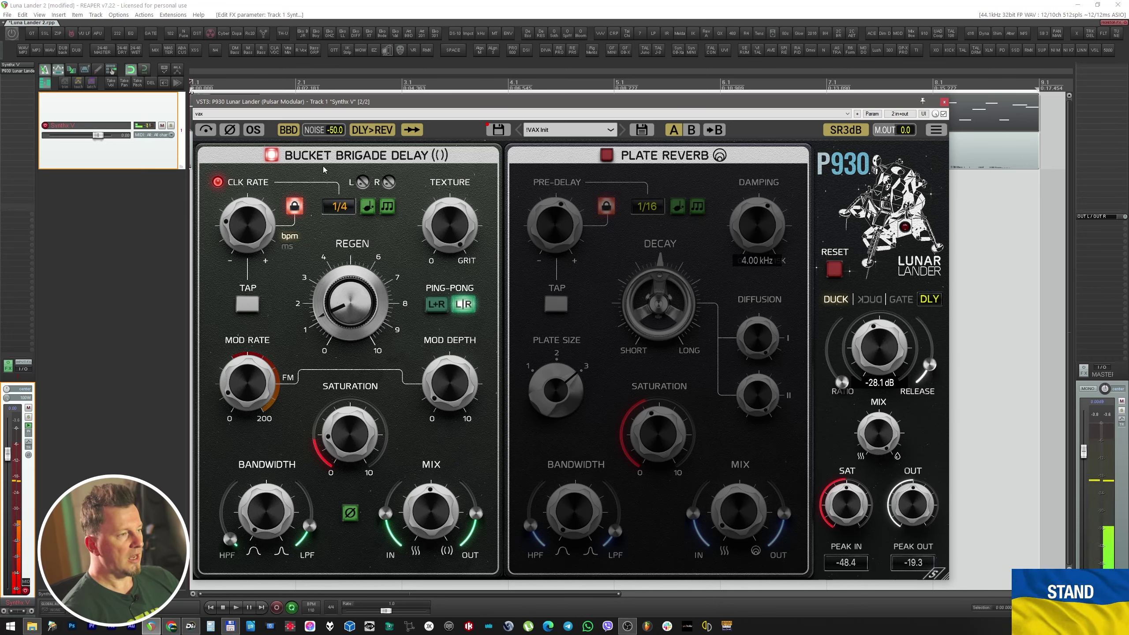
left_click(271, 155)
left_click(607, 156)
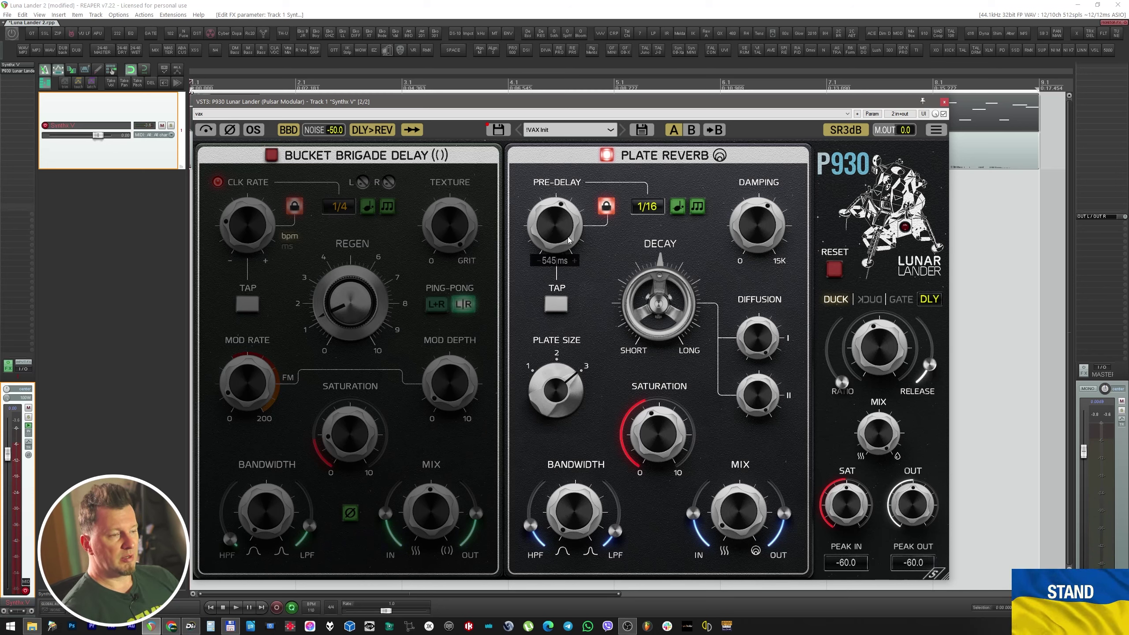
Unlock the reverb's pre-delay from tempo sync, tap in a time, and set the pre-delay to 226 ms.
left_click(607, 207)
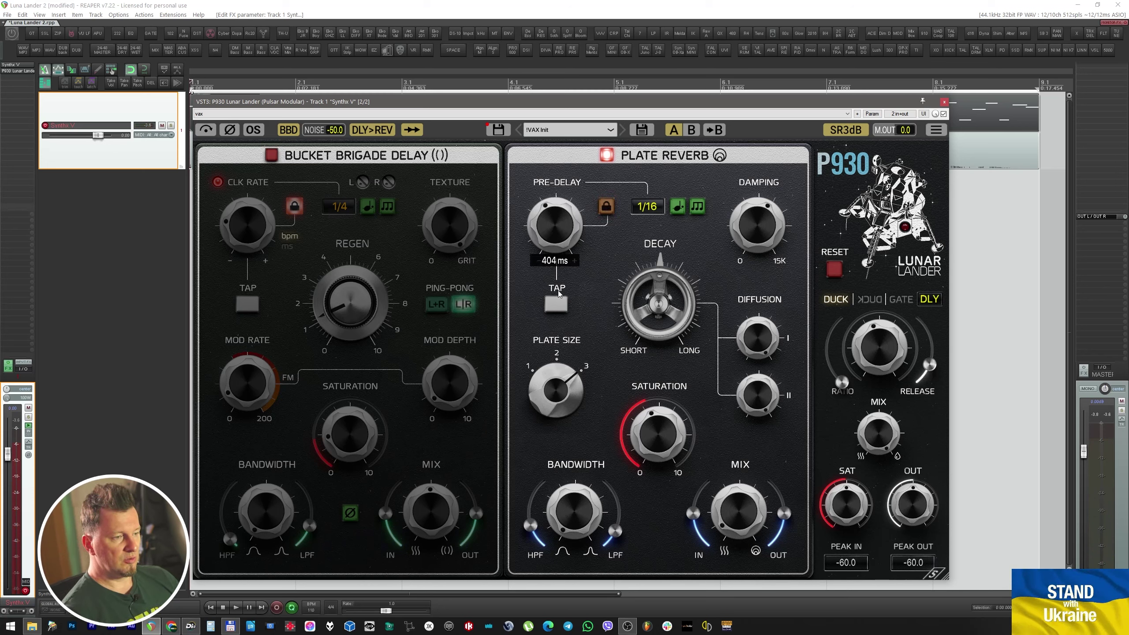
left_click(557, 303)
left_click(557, 303)
left_click(558, 304)
left_click(560, 304)
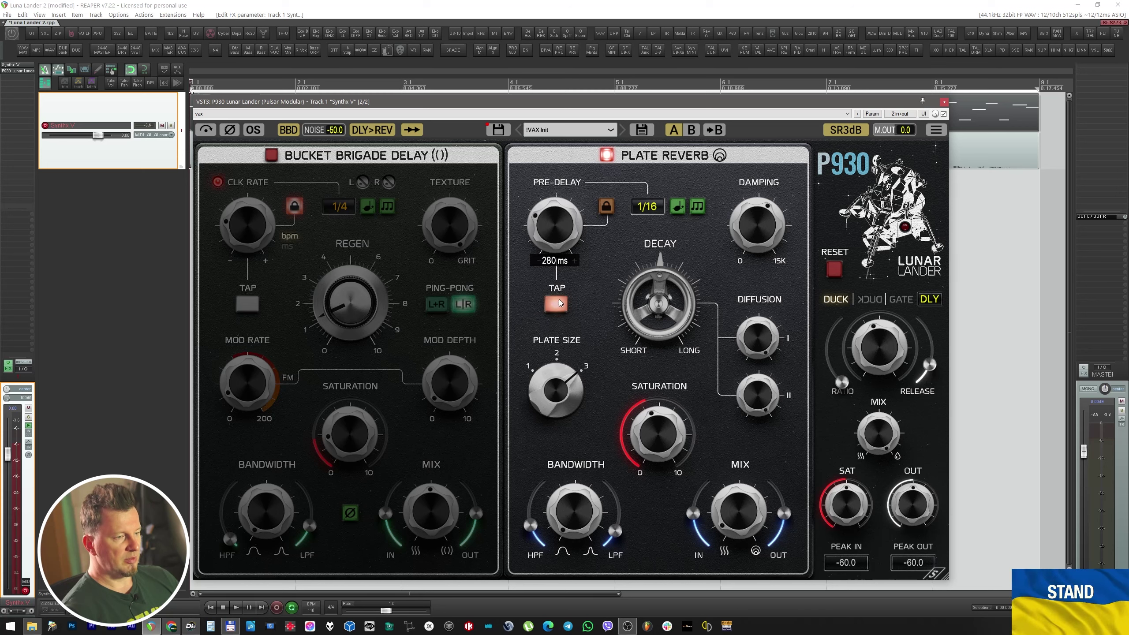
left_click_drag(557, 242, 620, 236)
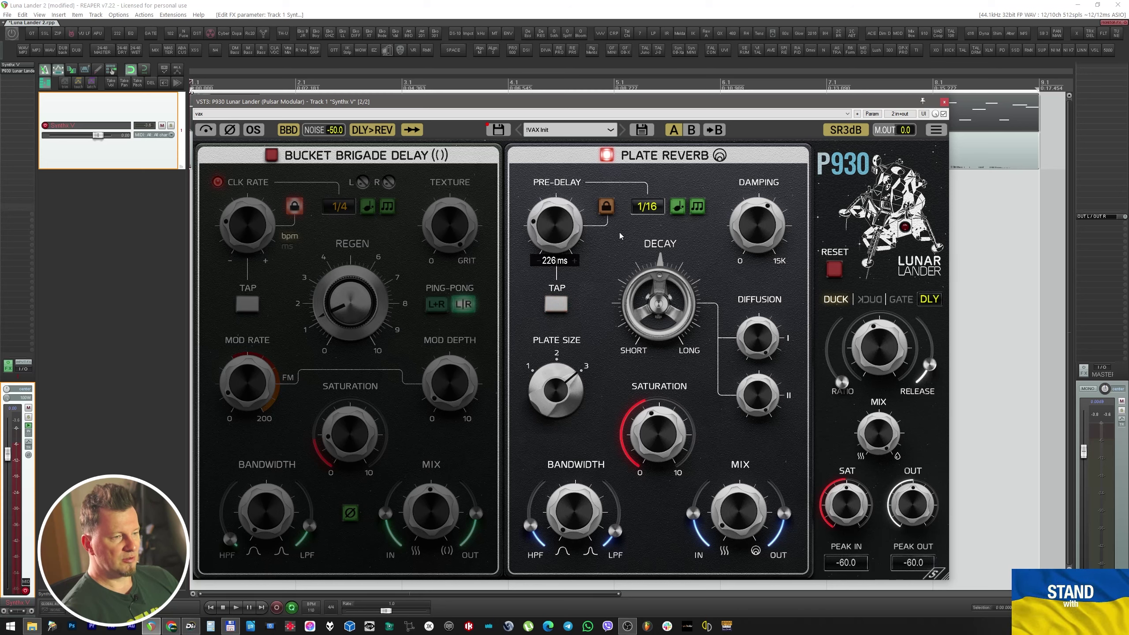
Lock the reverb's pre-delay back to tempo at 1/32, and toggle its dotted and triplet modes on and off.
left_click(607, 208)
left_click(651, 209)
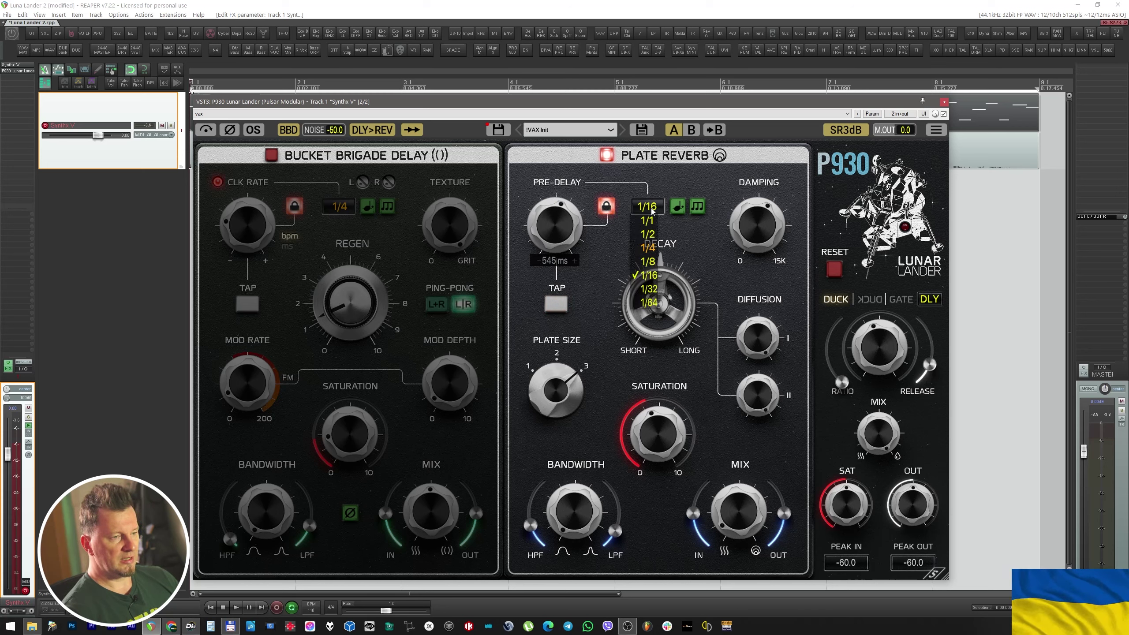
left_click(650, 288)
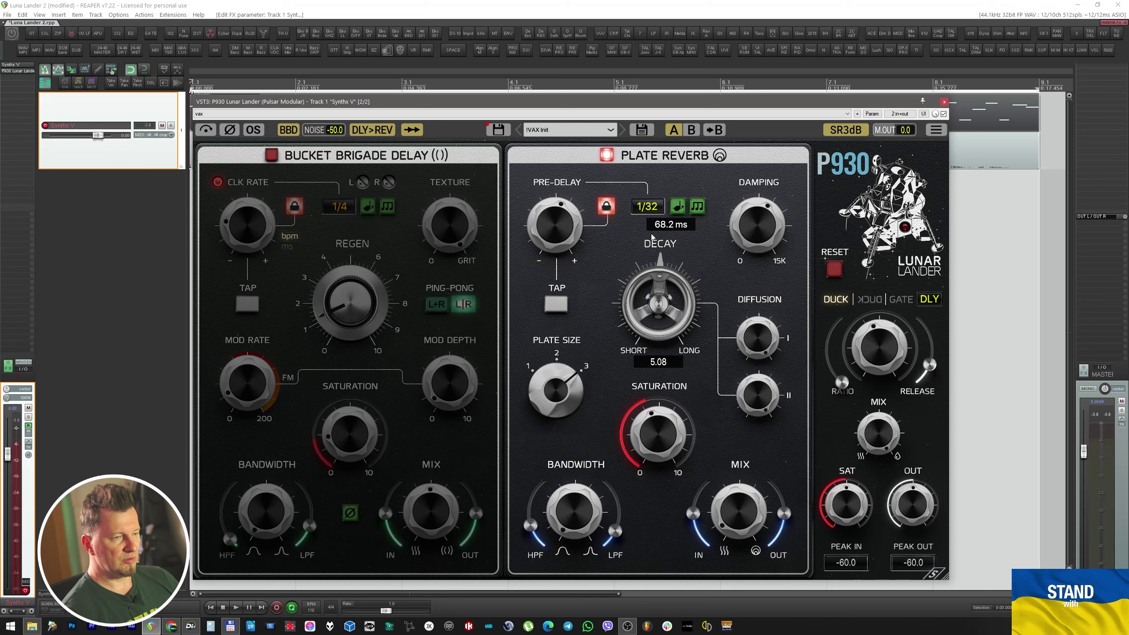
left_click(685, 211)
left_click(686, 211)
left_click(699, 210)
left_click(698, 210)
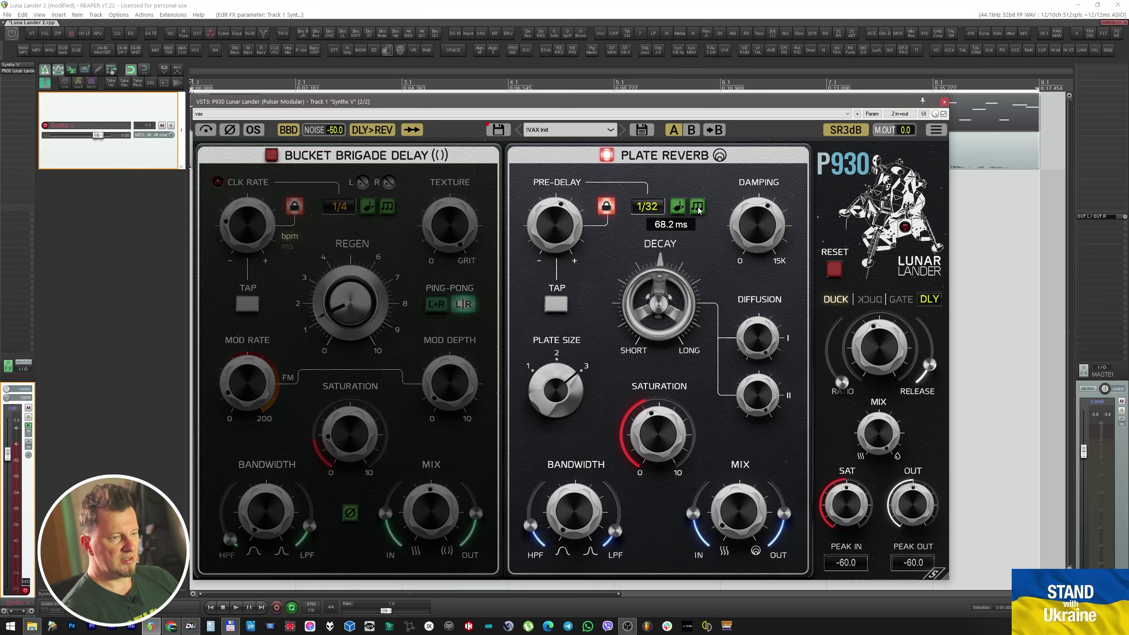
Play the track with the reverb mix at 100%, sweep the damping from 14.24 kHz down to 5 Hz, adjust diffusion I, and stop playback.
left_click_drag(756, 223, 753, 206)
key("space")
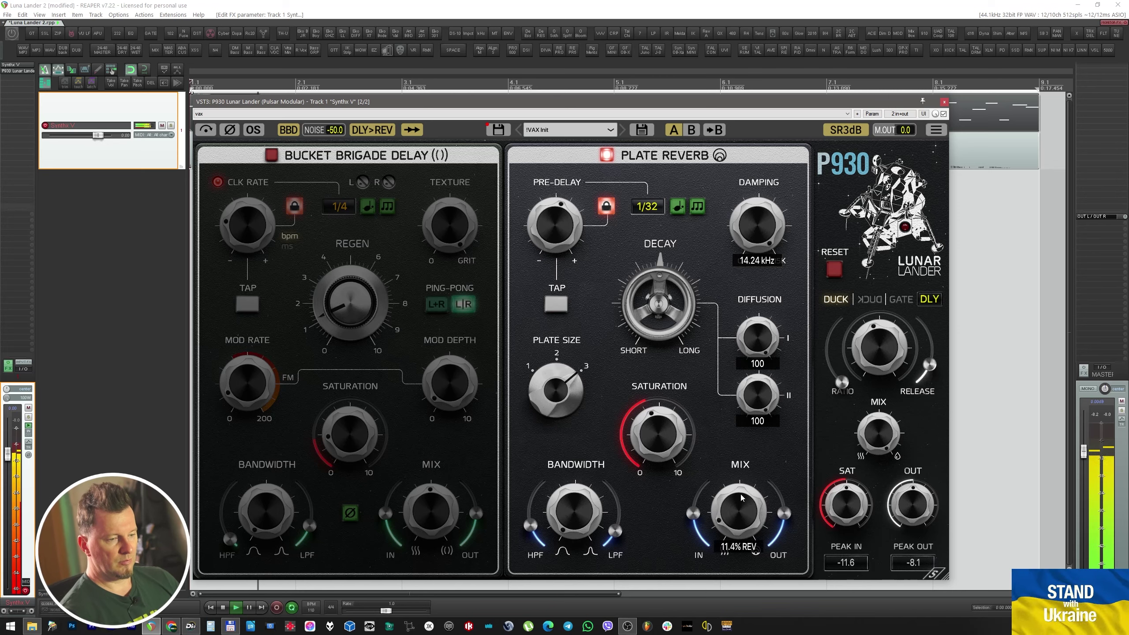
left_click_drag(742, 498, 739, 405)
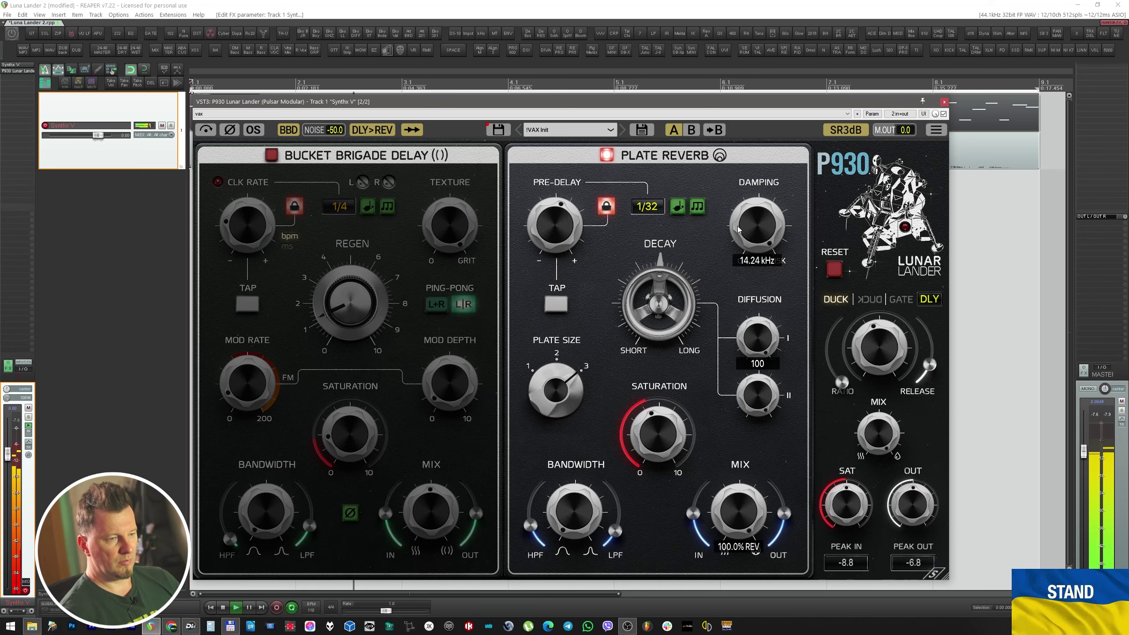
left_click_drag(739, 229, 740, 260)
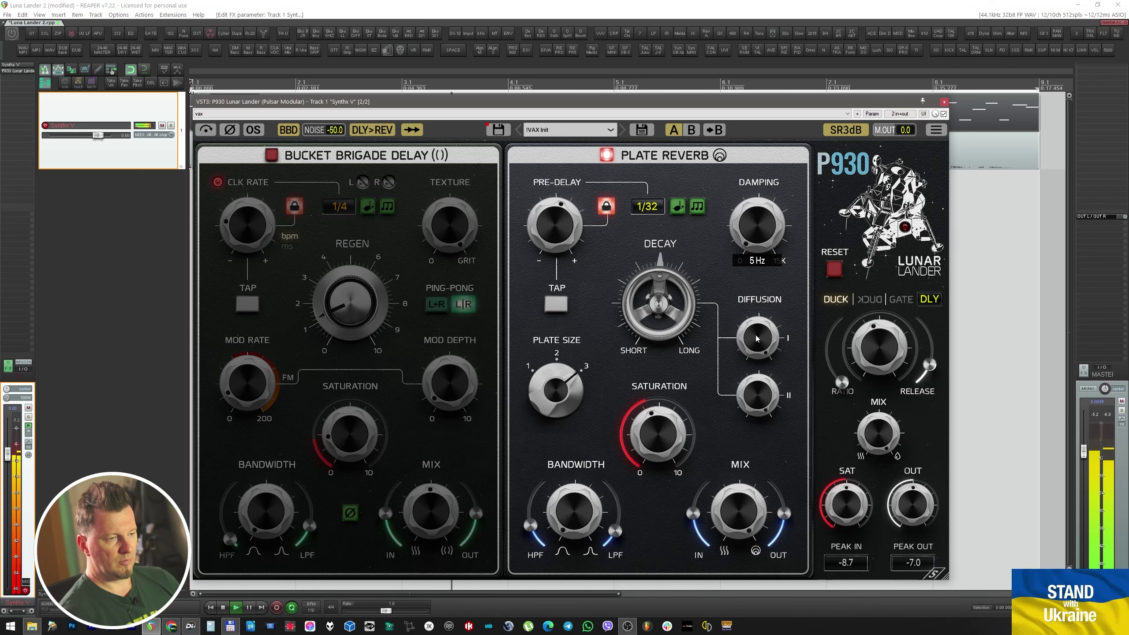
mouse_move(756, 339)
left_mouse_down()
mouse_move(739, 250)
mouse_move(756, 338)
left_mouse_up()
key("space")
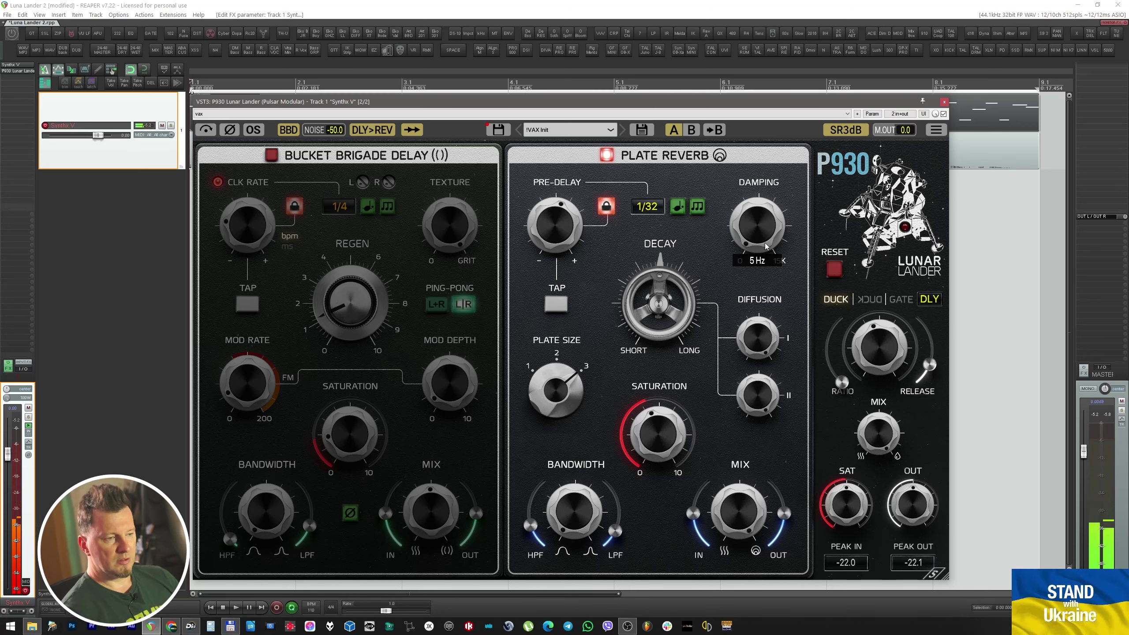
Set the reverb decay to 5.34, shorten it during playback with both diffusion controls at 0, and stop the track.
left_click_drag(686, 361, 686, 353)
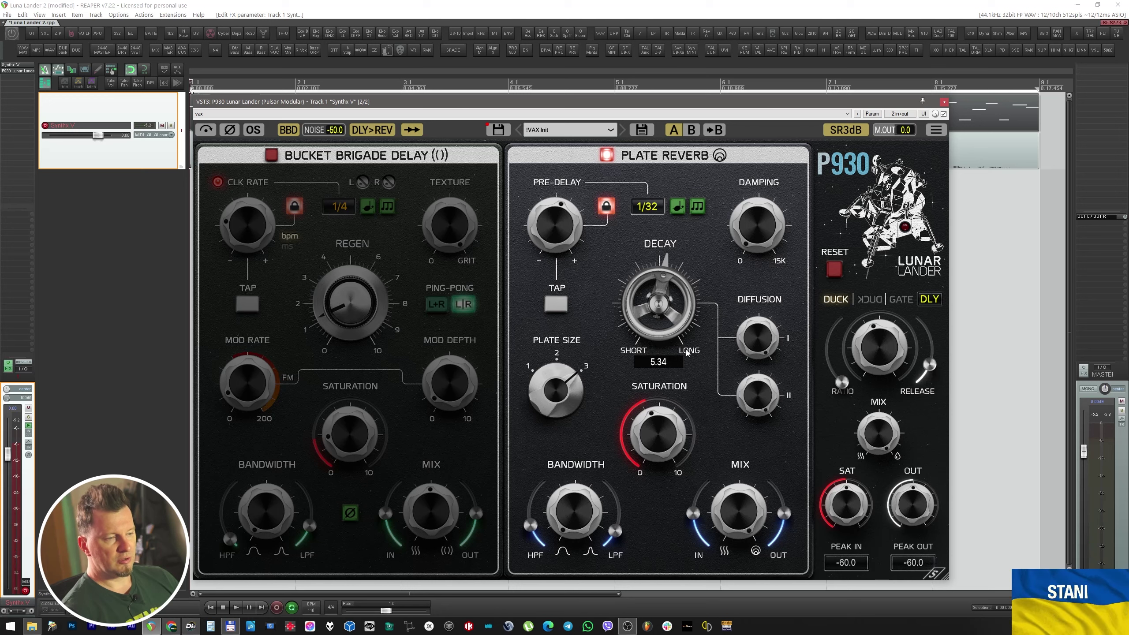
key("space")
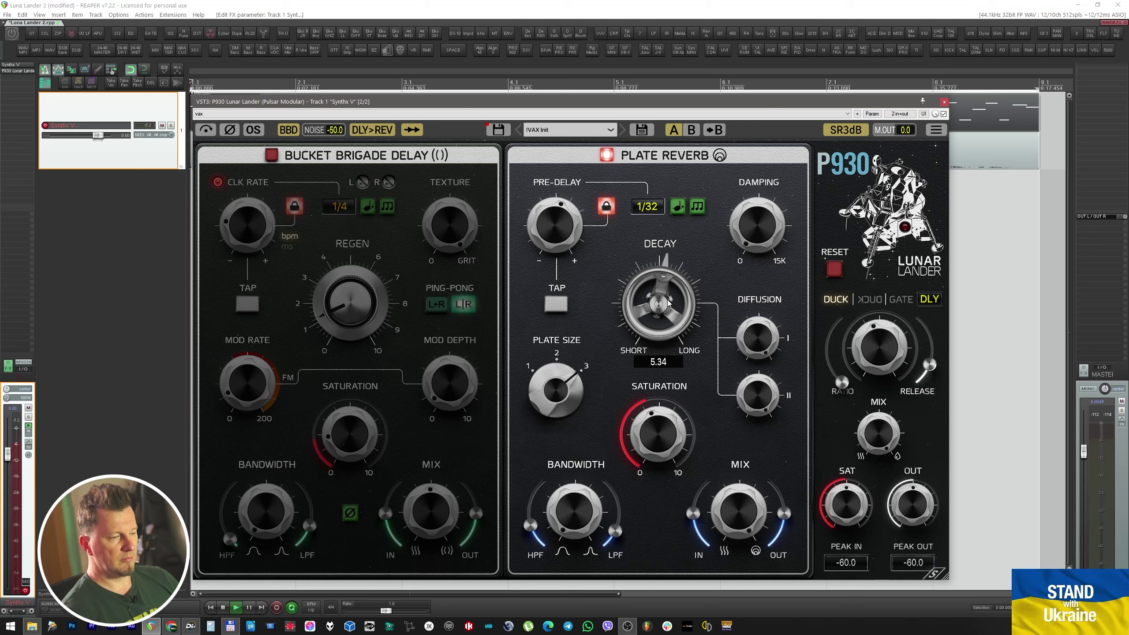
left_click_drag(671, 324, 679, 366)
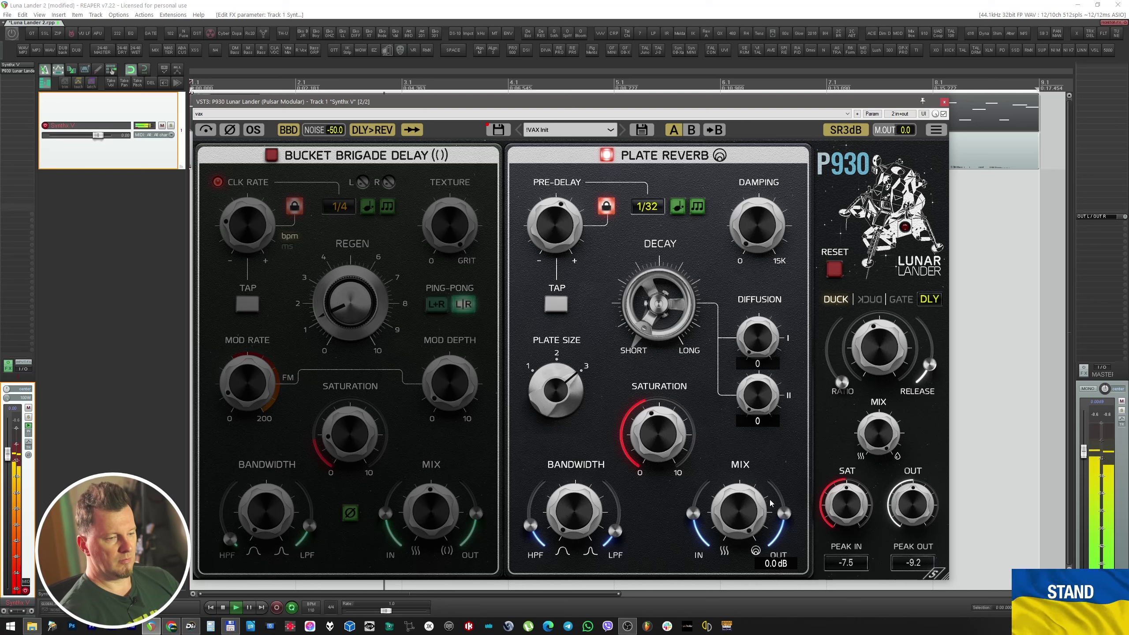
key("space")
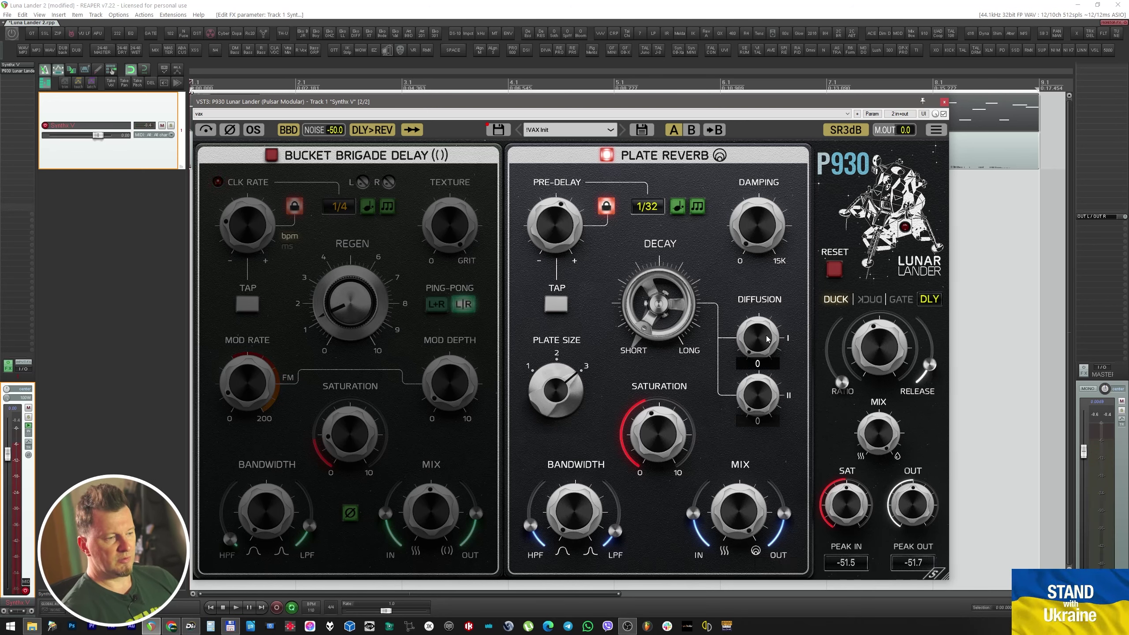
Switch the reverb to plate size 1, play the track, and set the decay to 1.54 and the damping to 15.00 kHz.
left_click_drag(537, 369, 558, 379)
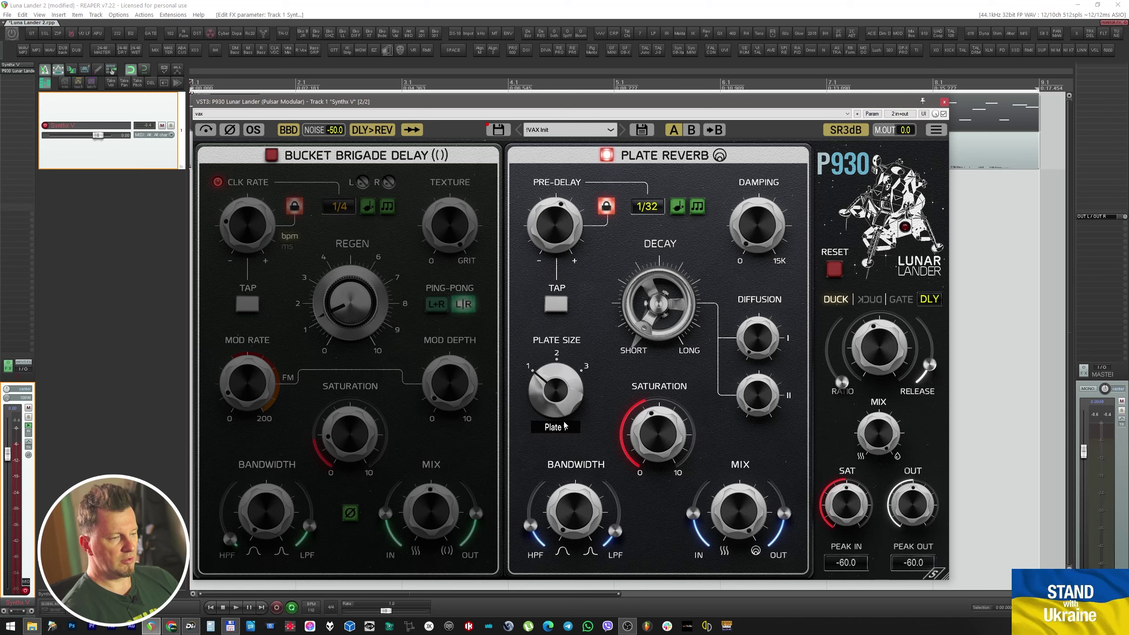
key("space")
mouse_move(655, 311)
left_mouse_down()
mouse_move(658, 278)
mouse_move(667, 299)
left_mouse_up()
left_click_drag(736, 258, 750, 140)
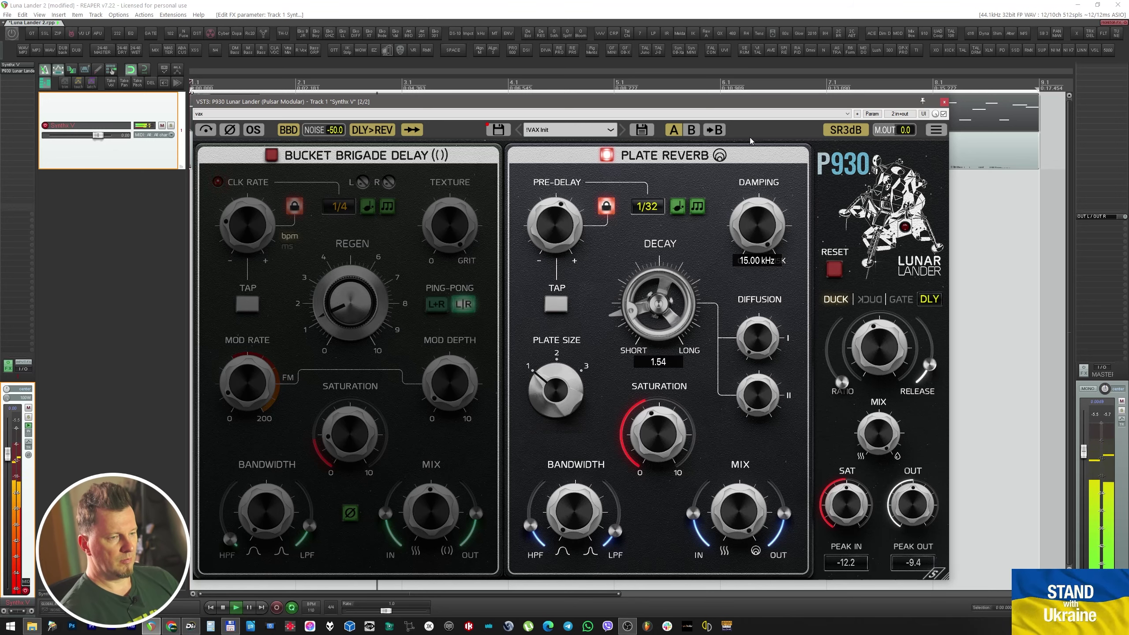
Unlock the reverb's pre-delay from tempo, lower it from 545 ms during playback, and reduce the reverb mix to 26.9%.
left_click_drag(771, 232, 774, 271)
left_click_drag(743, 522, 745, 569)
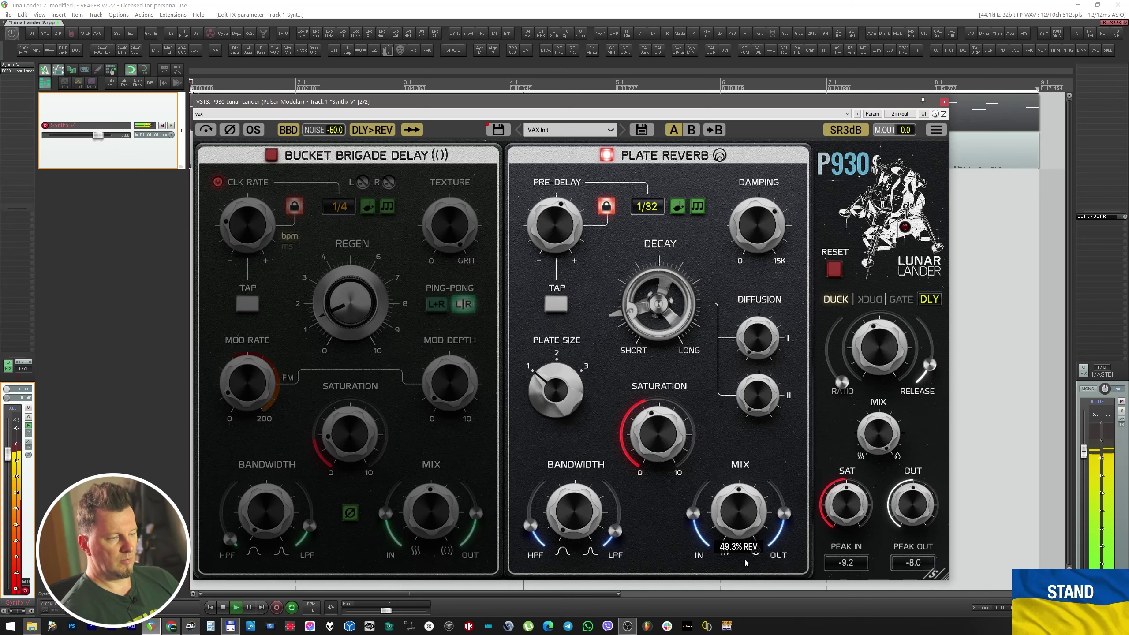
left_click(649, 207)
left_click(647, 207)
left_click(607, 206)
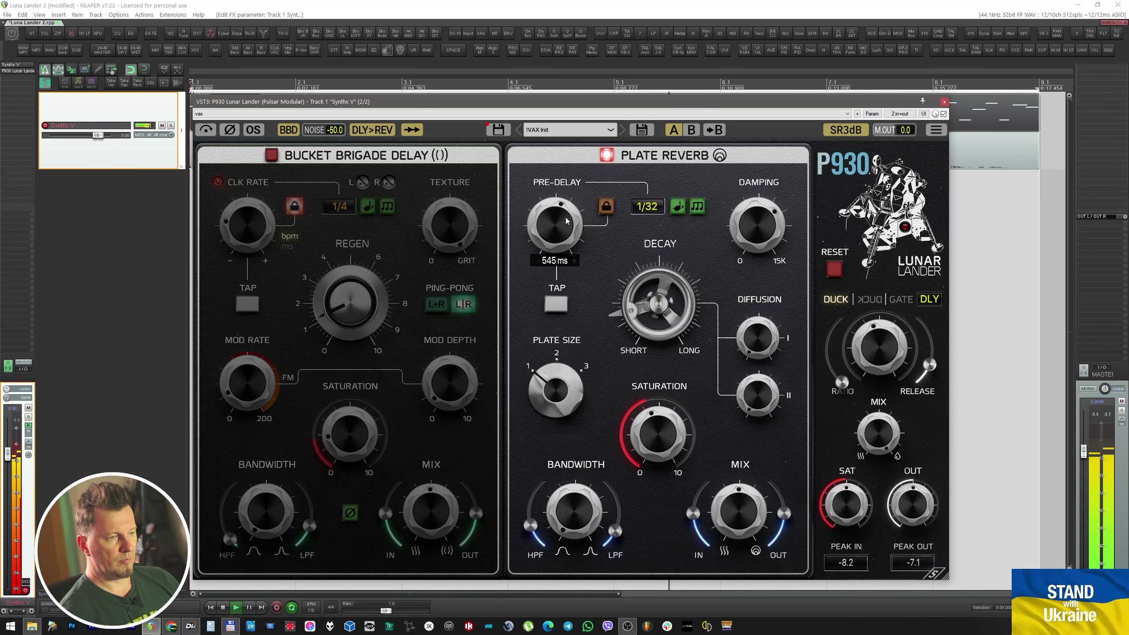
left_click_drag(565, 221, 566, 272)
mouse_move(747, 507)
left_mouse_down()
mouse_move(748, 542)
mouse_move(743, 523)
left_mouse_up()
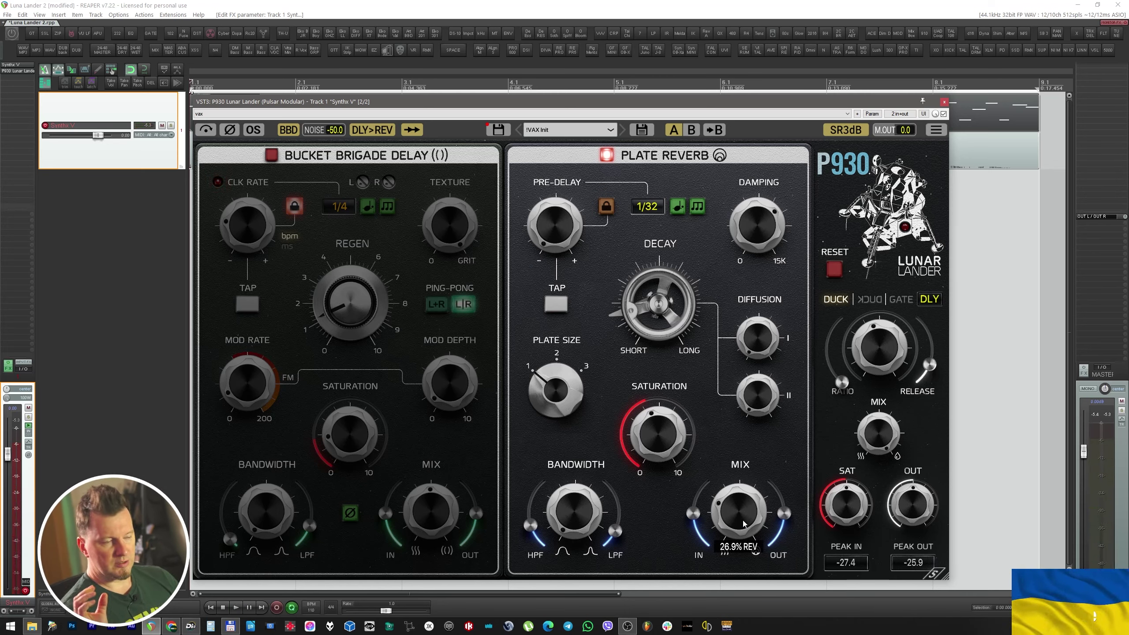
Switch the reverb to plate size 3 and set its decay to 7.58.
mouse_move(732, 323)
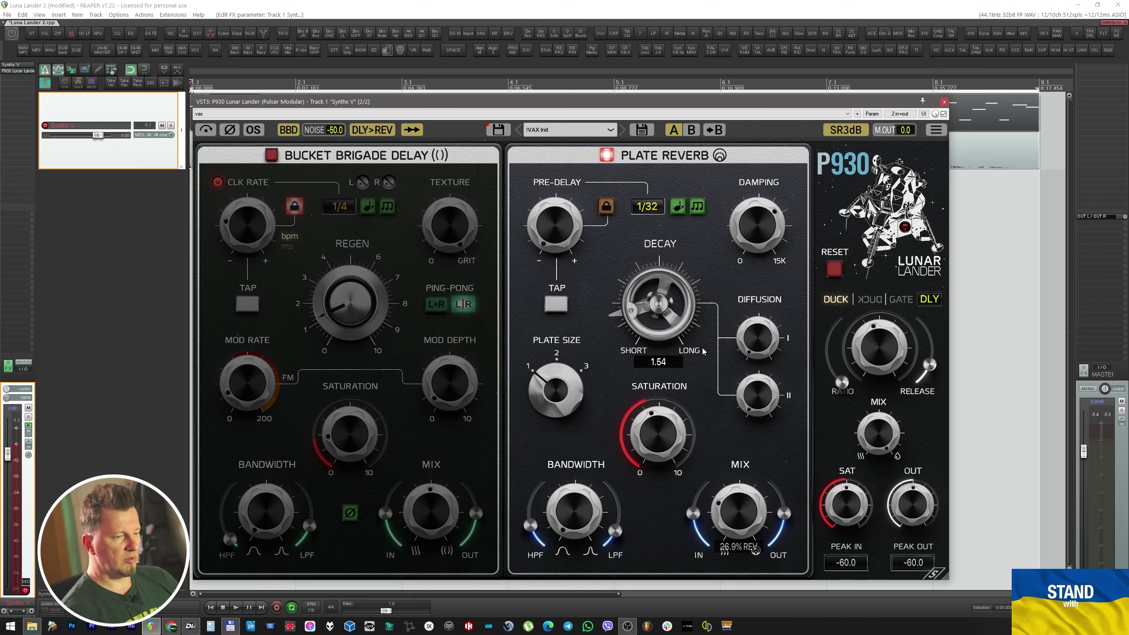
mouse_move(551, 385)
left_click_drag(558, 390, 545, 336)
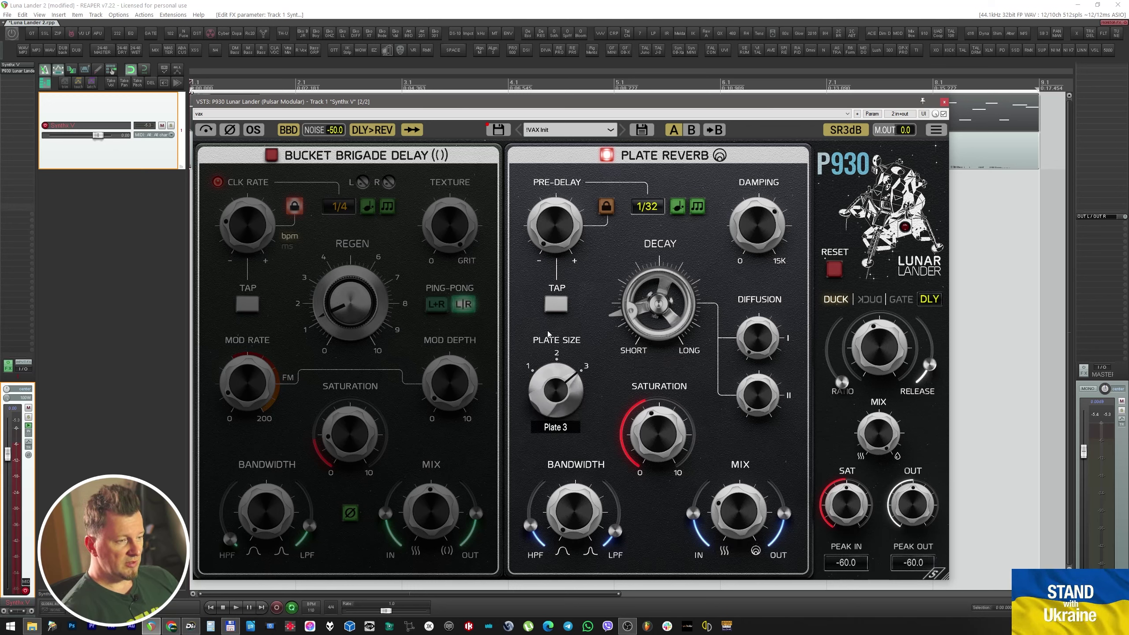
left_click_drag(660, 304, 700, 295)
Play the track with diffusion I at 100, raise the reverb's low-pass filter to 5.47 kHz, and lower the reverb mix to 4.9%.
mouse_move(763, 329)
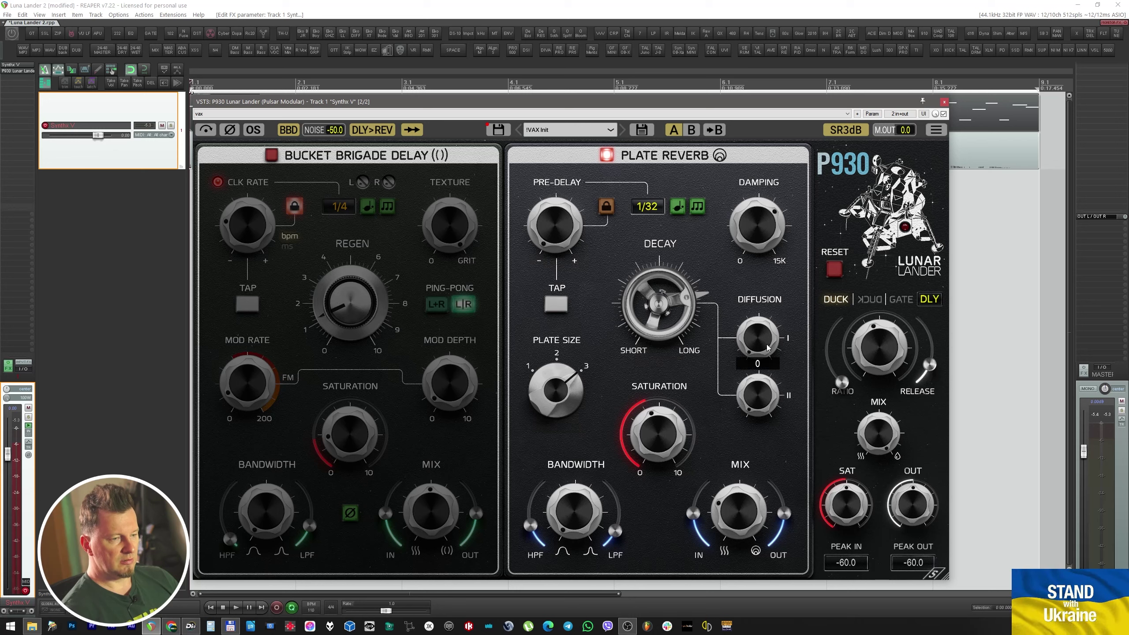
key("space")
left_click_drag(764, 350, 753, 323)
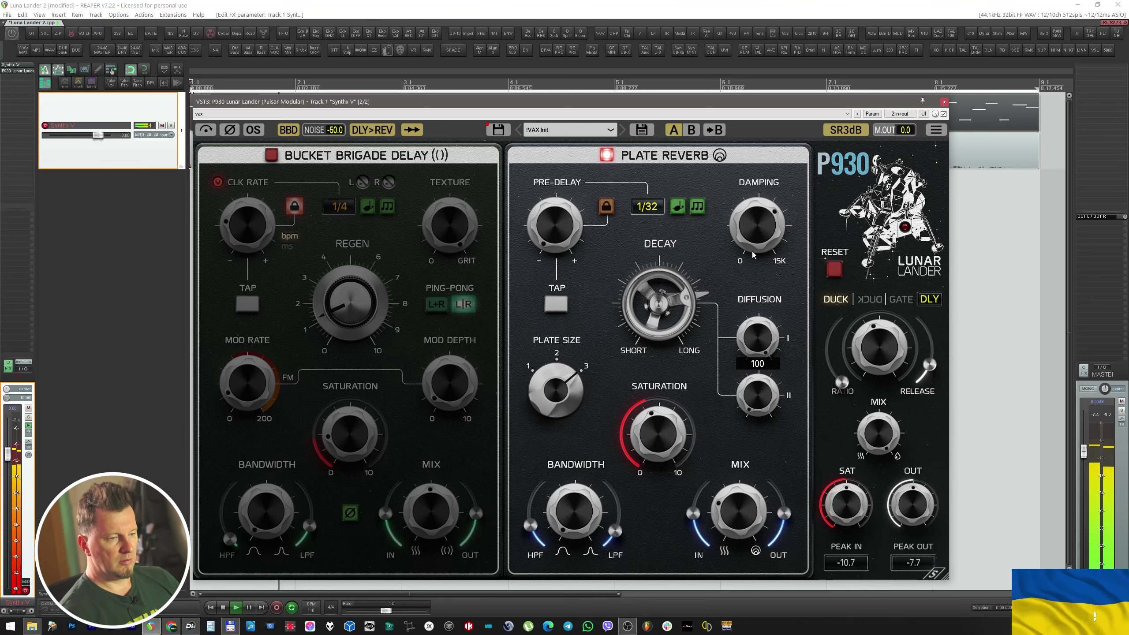
left_click_drag(757, 521, 746, 536)
left_click_drag(615, 530, 613, 502)
left_click_drag(745, 513, 744, 522)
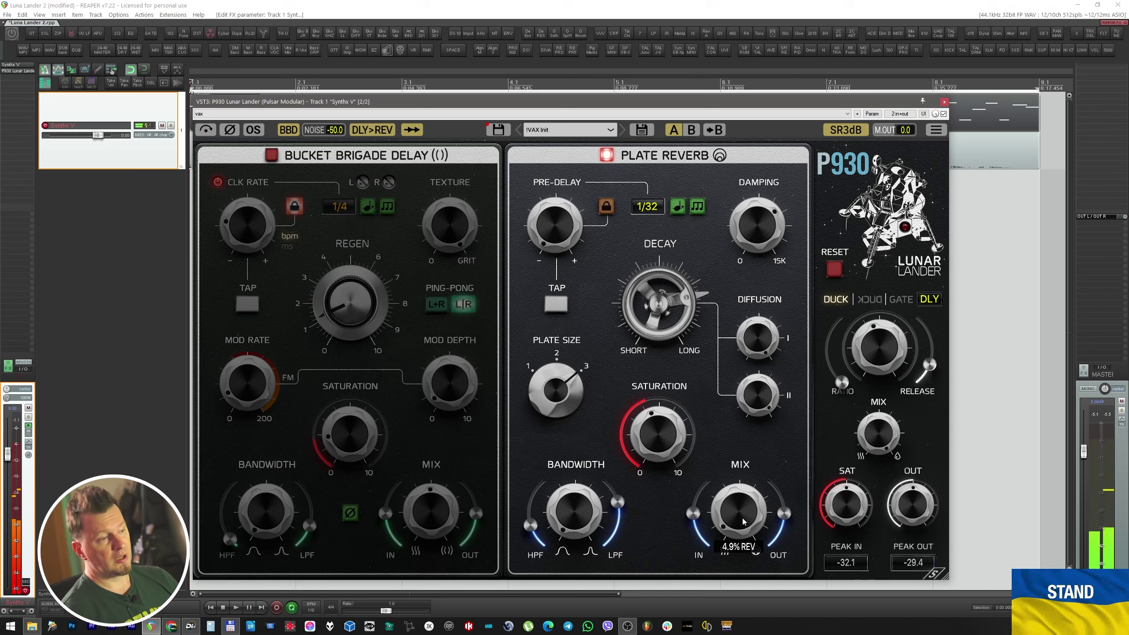
Enable the bucket brigade delay, play it with the reverb's output level lowered, raise the global mix from dry to 100% wet, and stop playback.
left_click(272, 154)
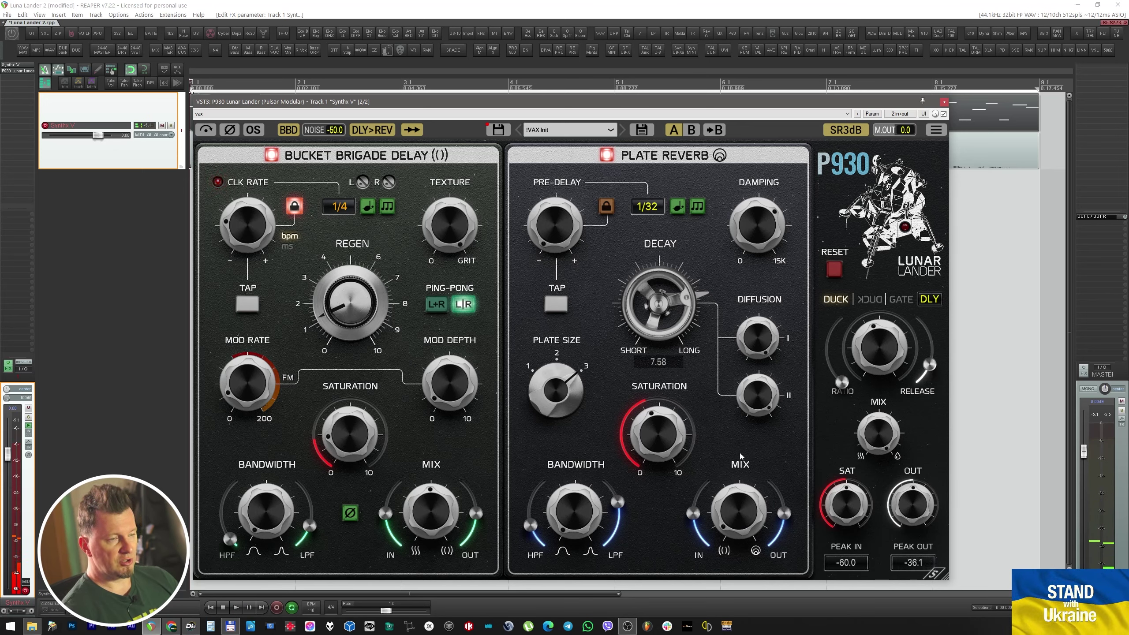
key("space")
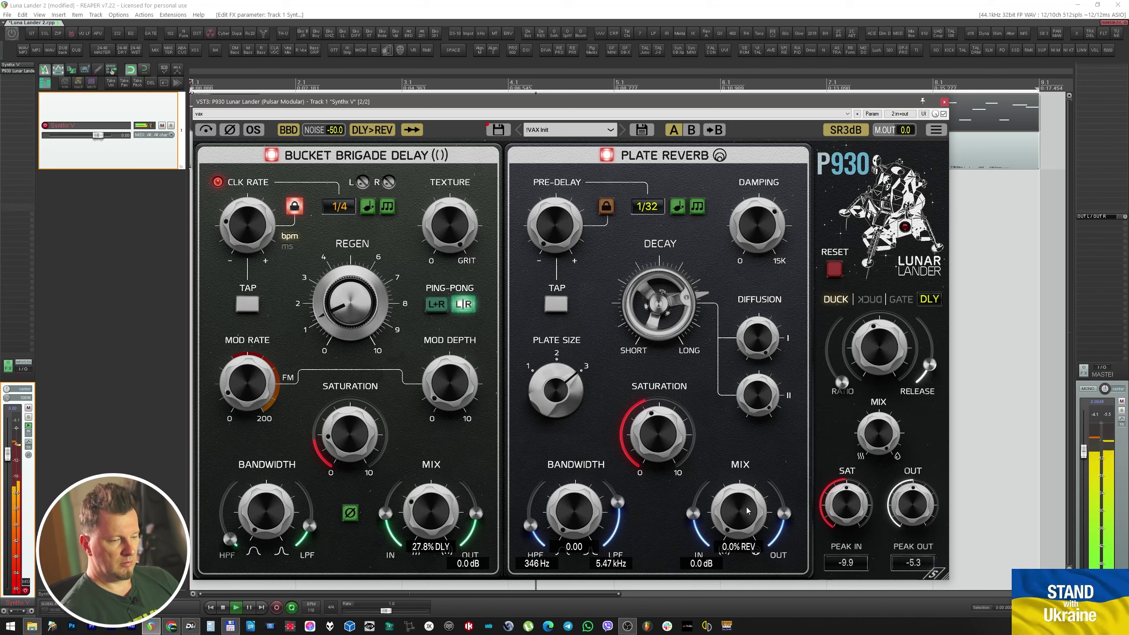
left_click_drag(785, 514, 781, 545)
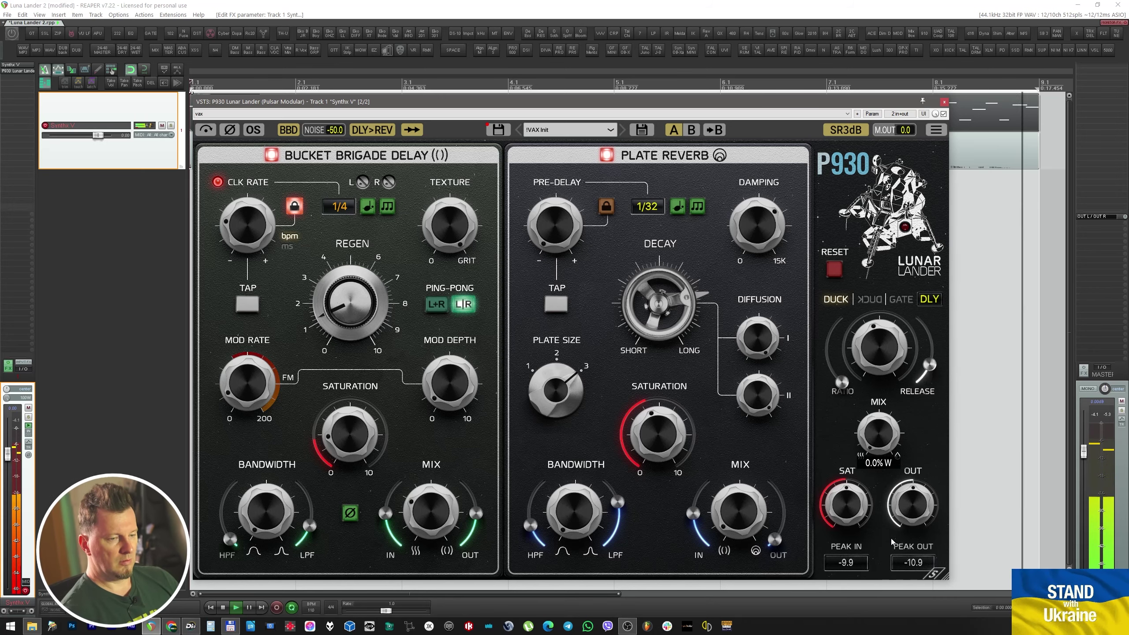
left_click_drag(892, 539, 886, 491)
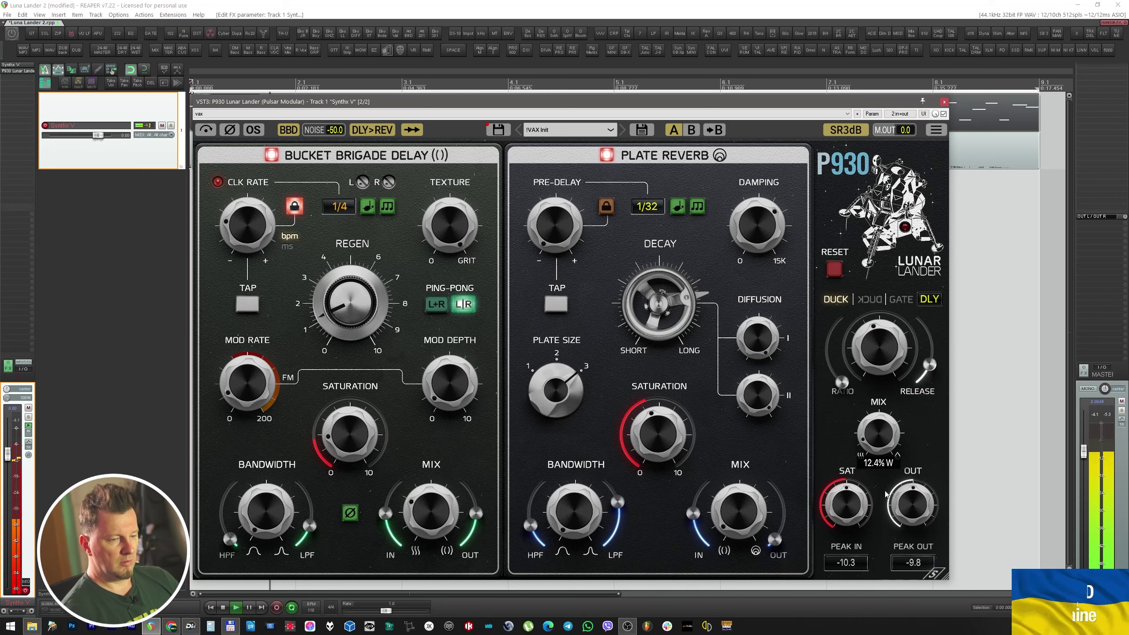
key("space")
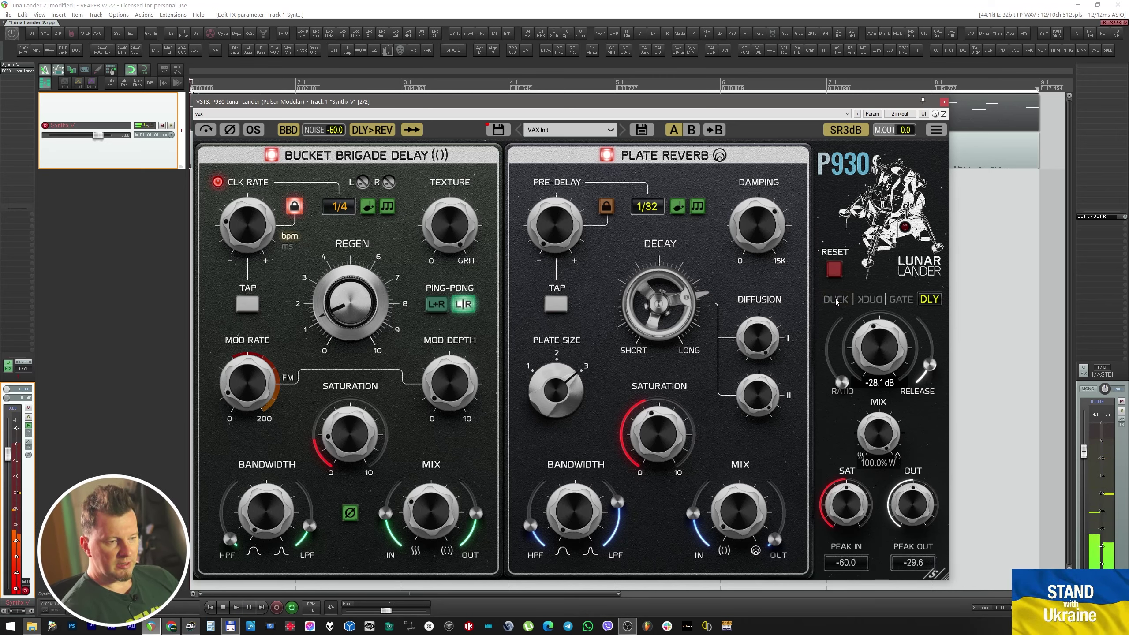
Set the ducker's release to 406.0 ms, its ratio to 20.0:1, and its threshold to -13.7 dB.
mouse_move(931, 375)
left_click_drag(931, 375, 933, 356)
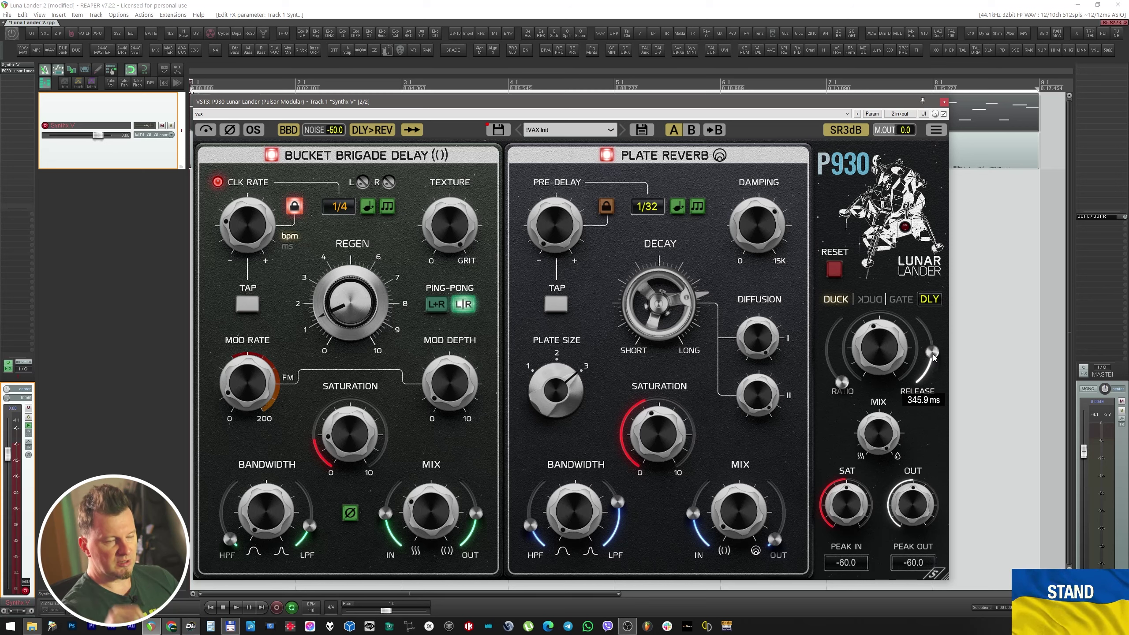
left_click_drag(934, 355, 932, 348)
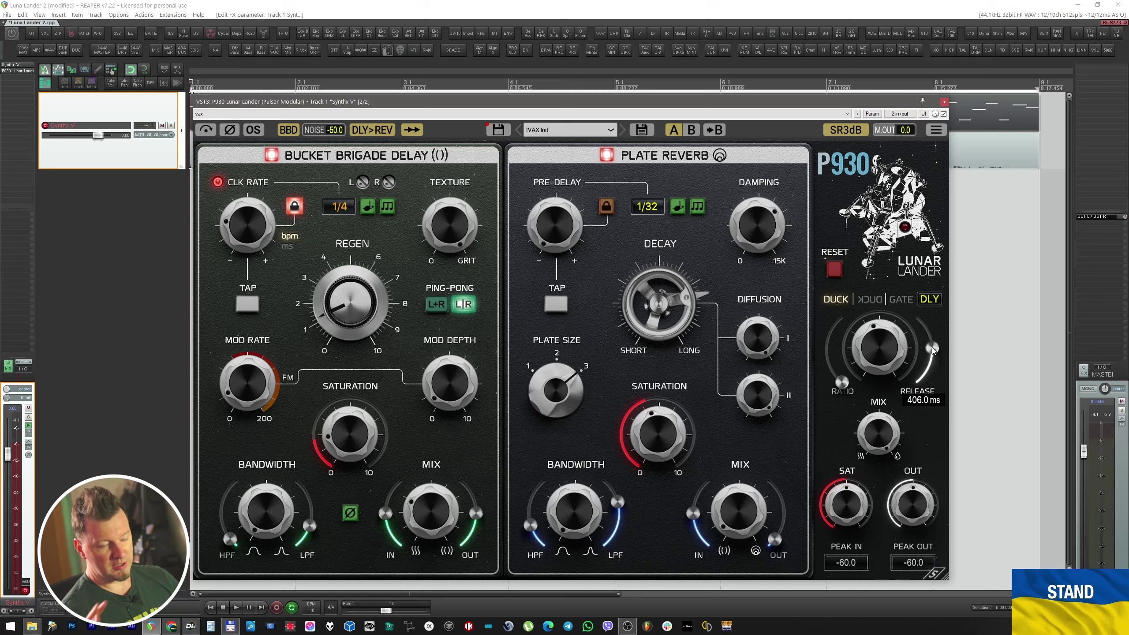
left_click_drag(885, 345, 822, 260)
mouse_move(888, 384)
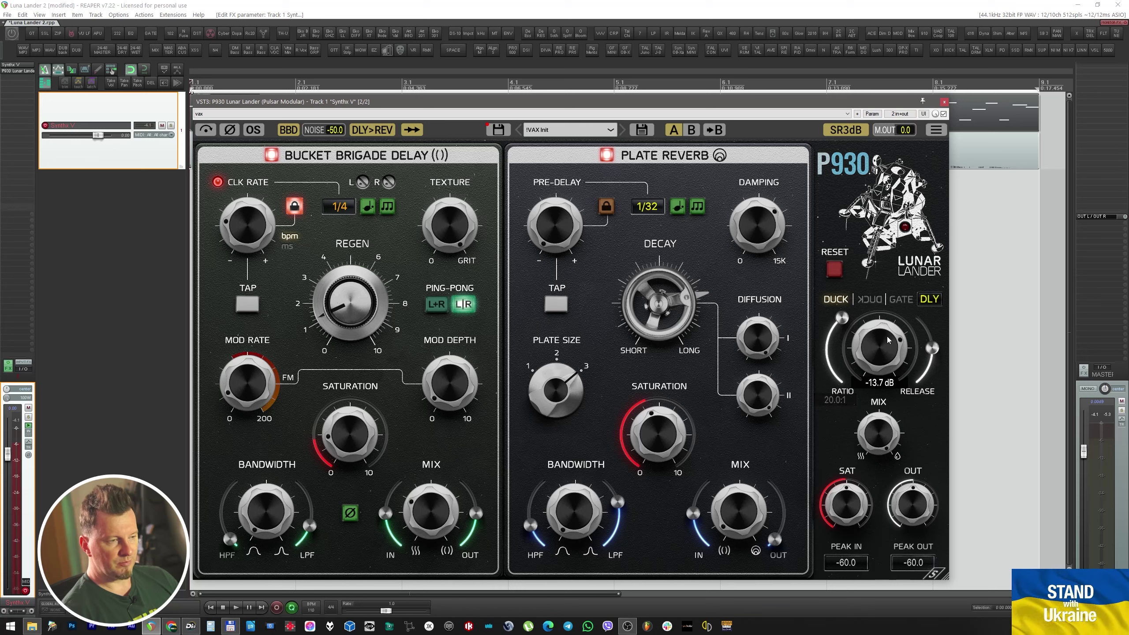
Play the track with the ducking threshold lowered to -48.1 dB, and switch the ducking target to D+R.
key("space")
left_click_drag(871, 368, 880, 420)
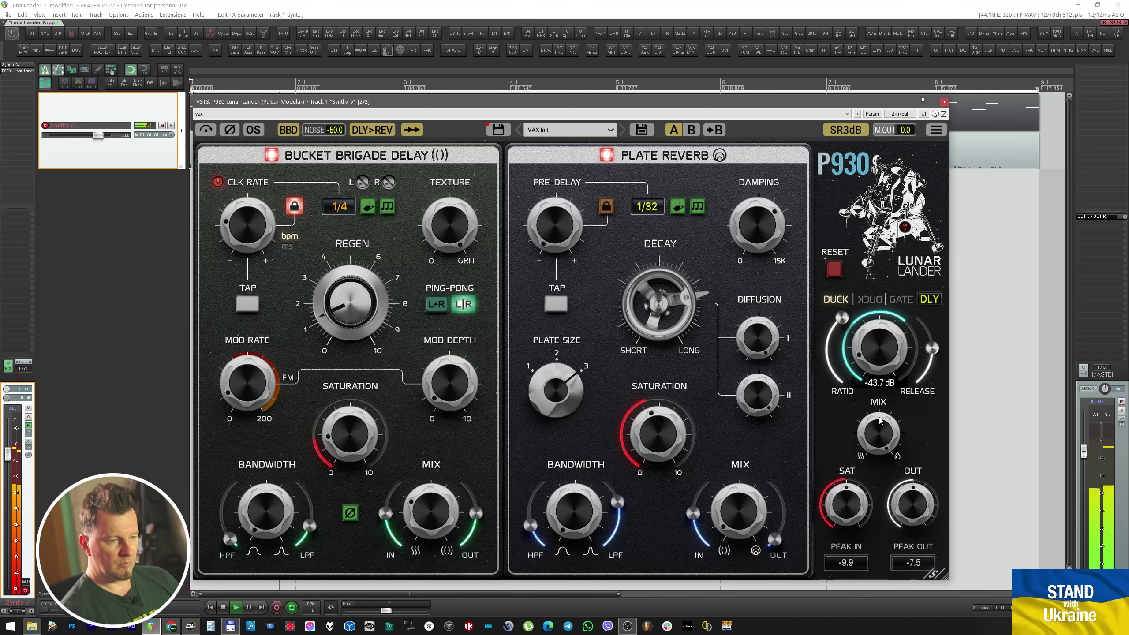
left_click(930, 302)
left_click(934, 341)
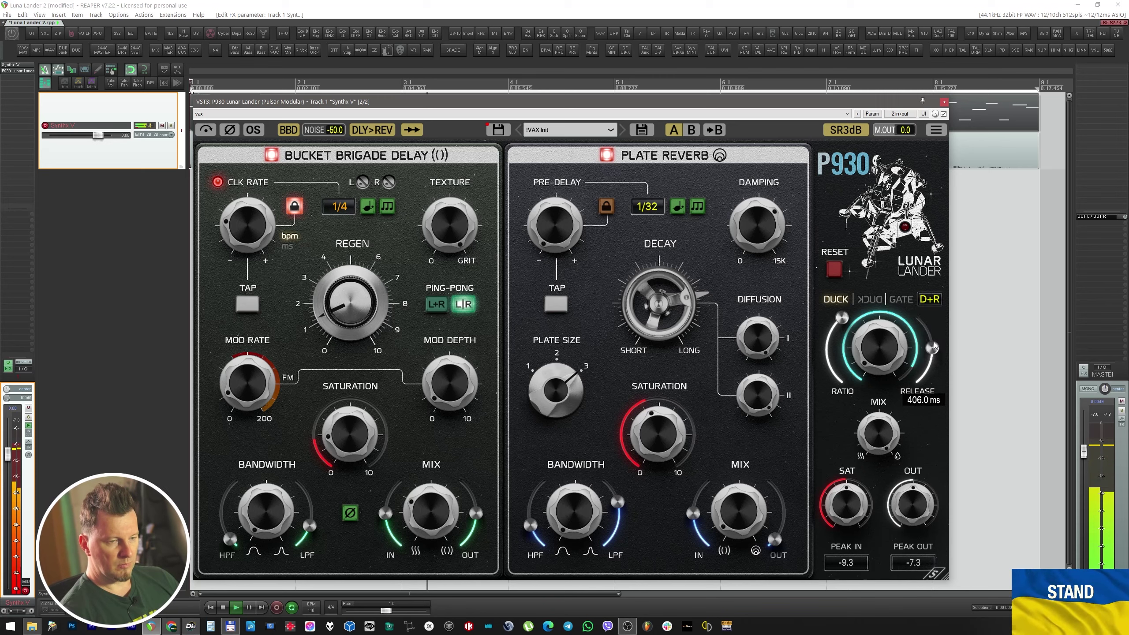
Compare ducking off and on during playback, set its ratio to 1.7:1 and threshold to -29.4 dB, and stop the track.
mouse_move(932, 348)
left_mouse_down()
mouse_move(921, 404)
mouse_move(924, 350)
left_mouse_up()
left_click_drag(843, 322, 862, 310)
left_click(847, 299)
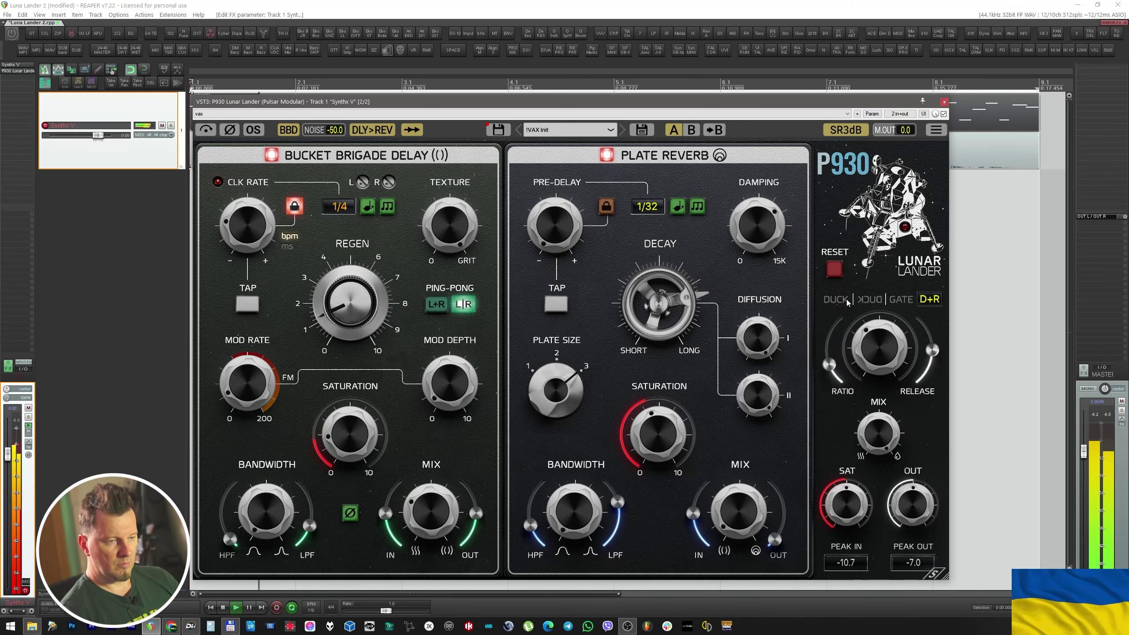
left_click(847, 299)
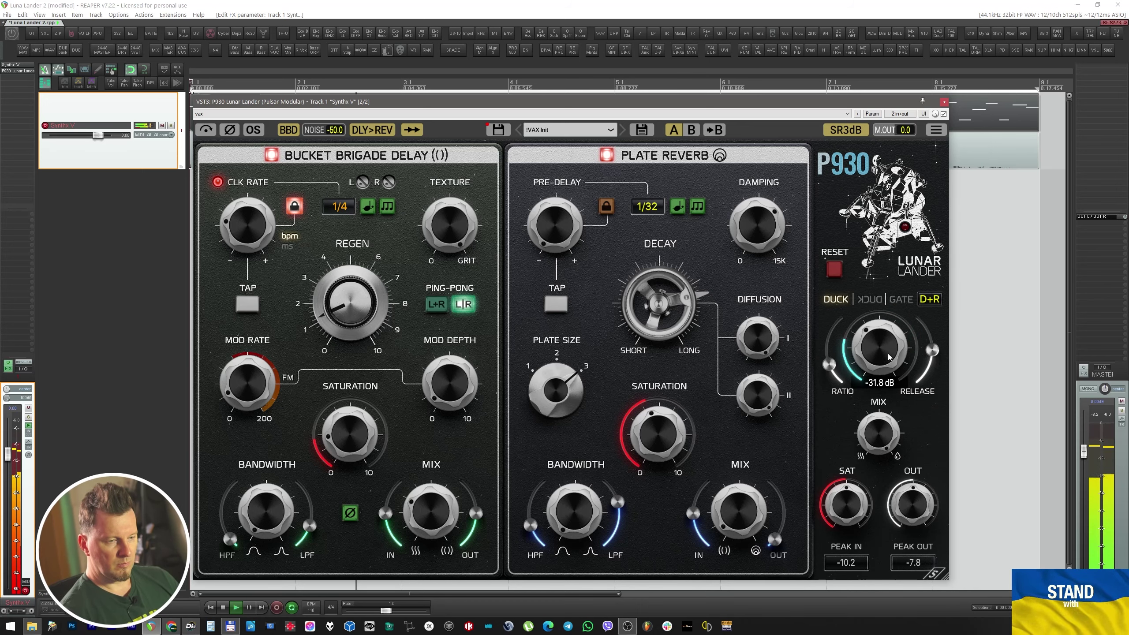
left_click_drag(834, 368, 835, 373)
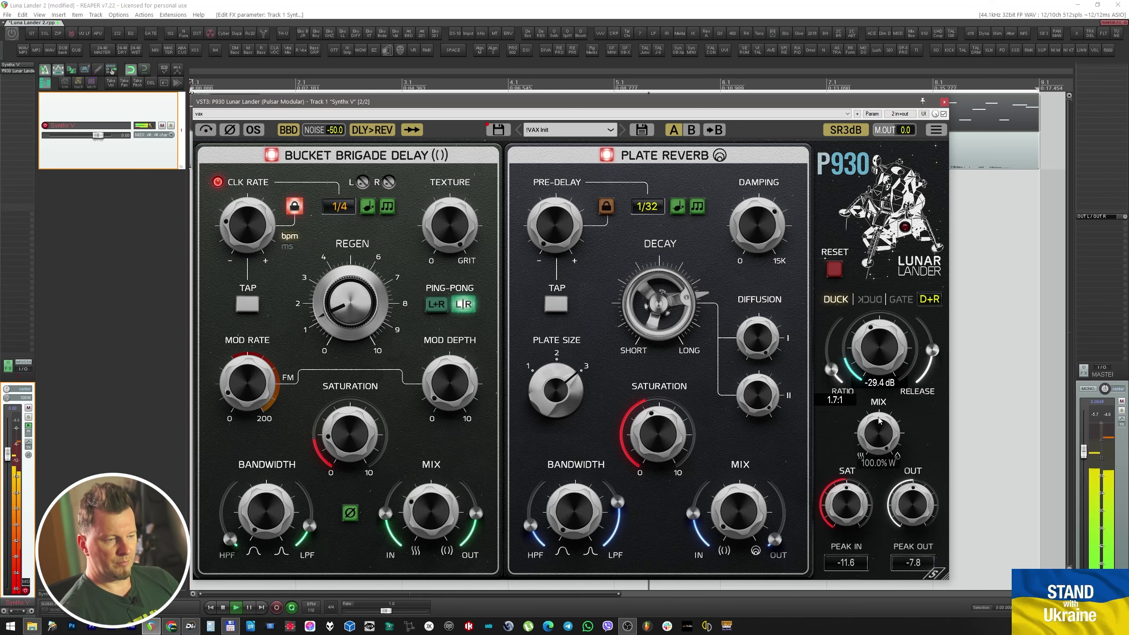
key("space")
Sweep the global mix between dry and wet, play the track, and raise the mix from dry to 100% wet.
left_click_drag(882, 427, 897, 578)
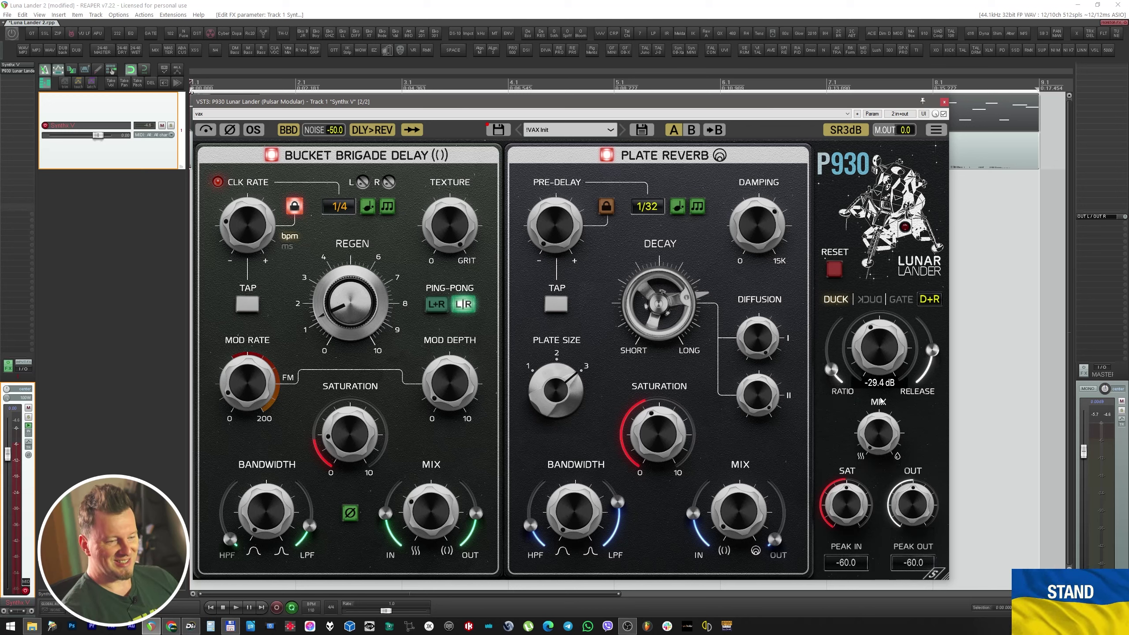
left_click_drag(879, 429, 881, 342)
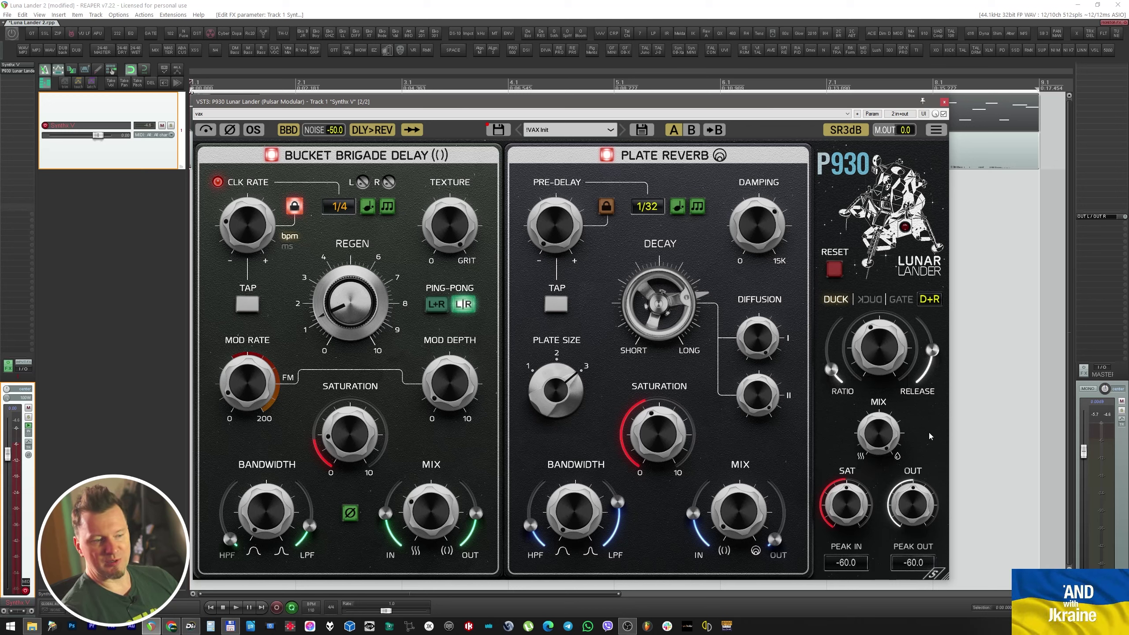
left_click_drag(880, 433, 874, 573)
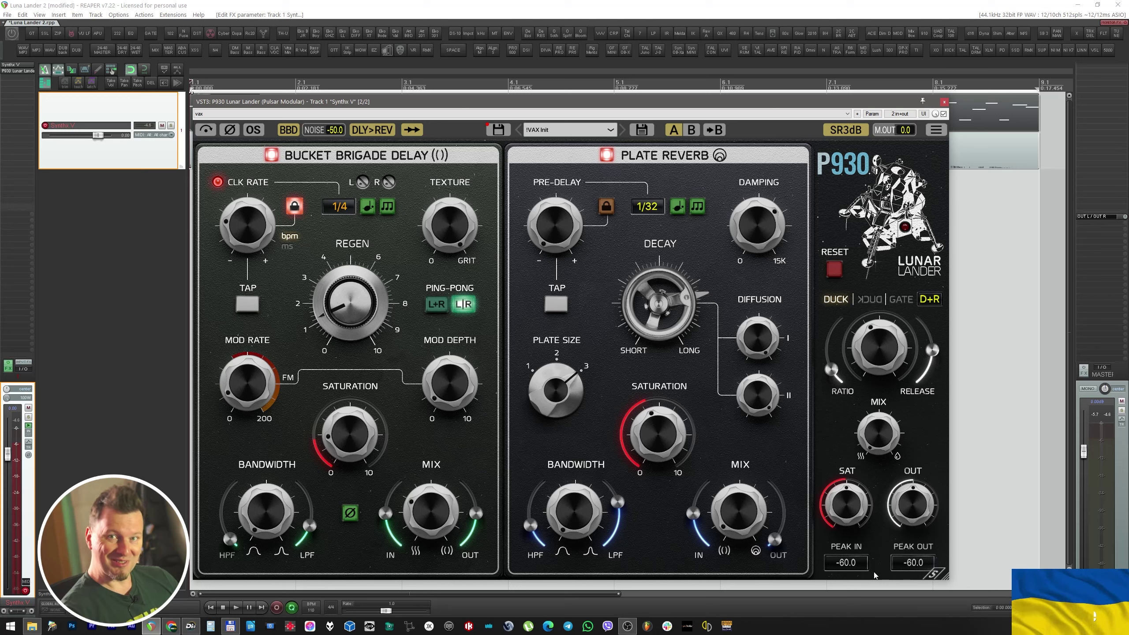
key("space")
mouse_move(878, 413)
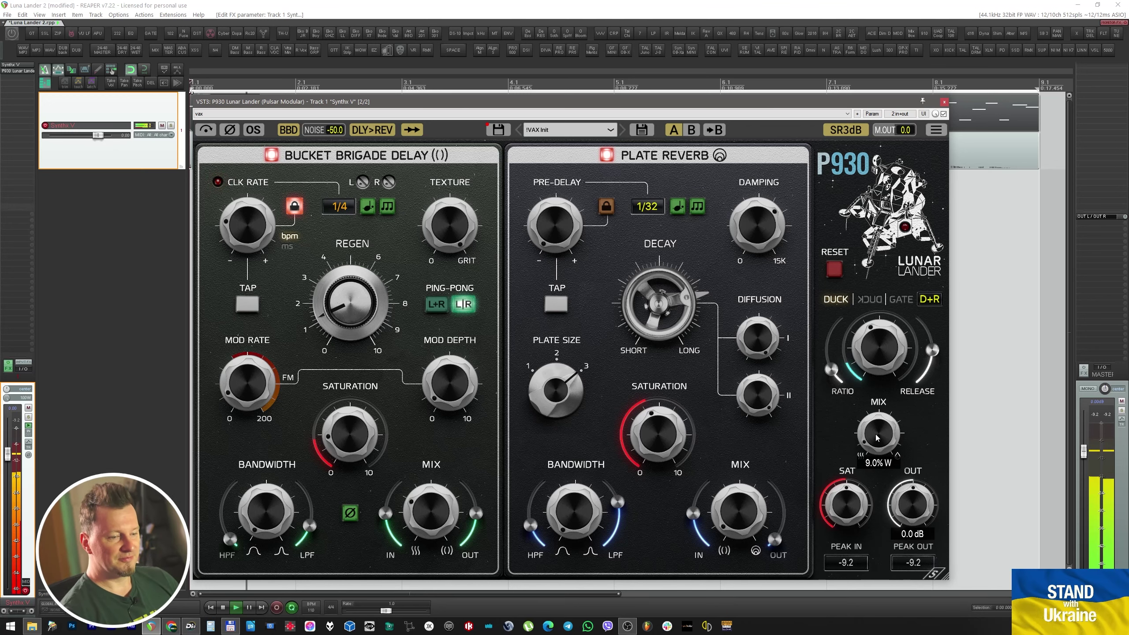
left_click_drag(878, 409, 867, 353)
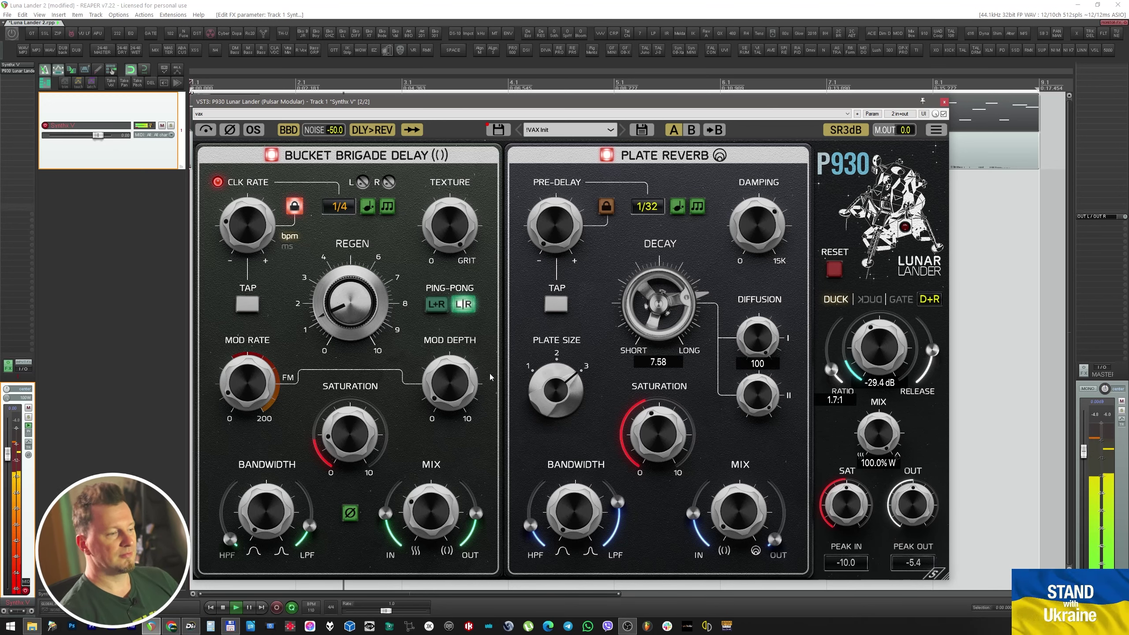
Adjust the delay's modulation during playback, bringing the mod rate to 5.87 Hz, and set the regen to 4.46.
mouse_move(438, 398)
left_mouse_down()
mouse_move(435, 383)
mouse_move(437, 396)
left_mouse_up()
left_click_drag(259, 394, 258, 369)
scroll(259, 369, "up", 5)
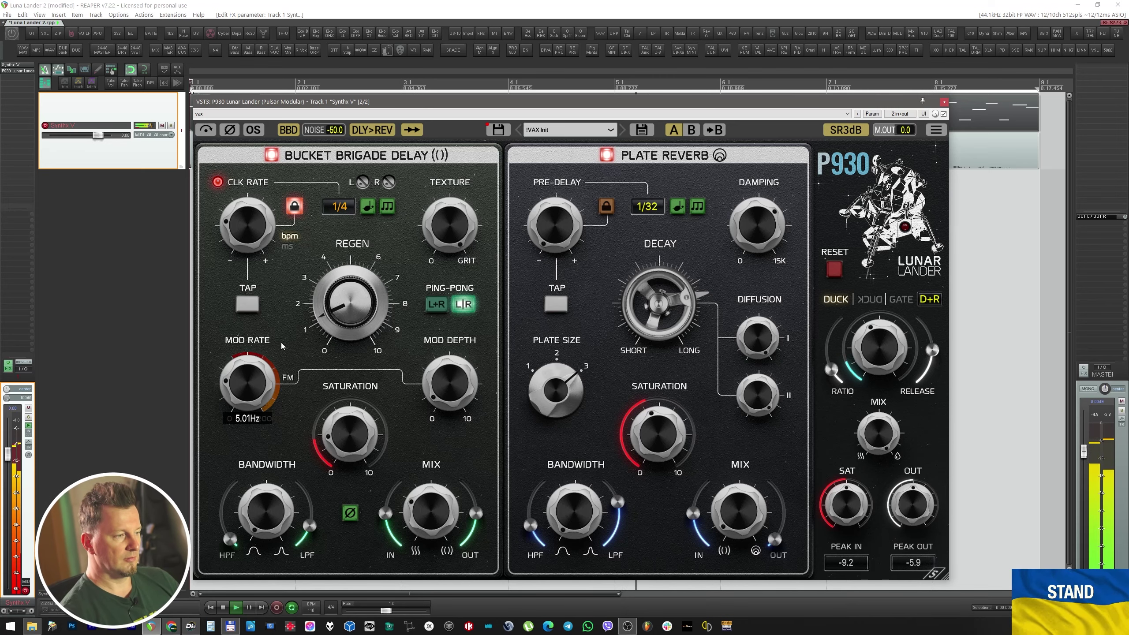
scroll(346, 289, "up", 3)
scroll(347, 289, "up", 3)
scroll(252, 386, "down", 5)
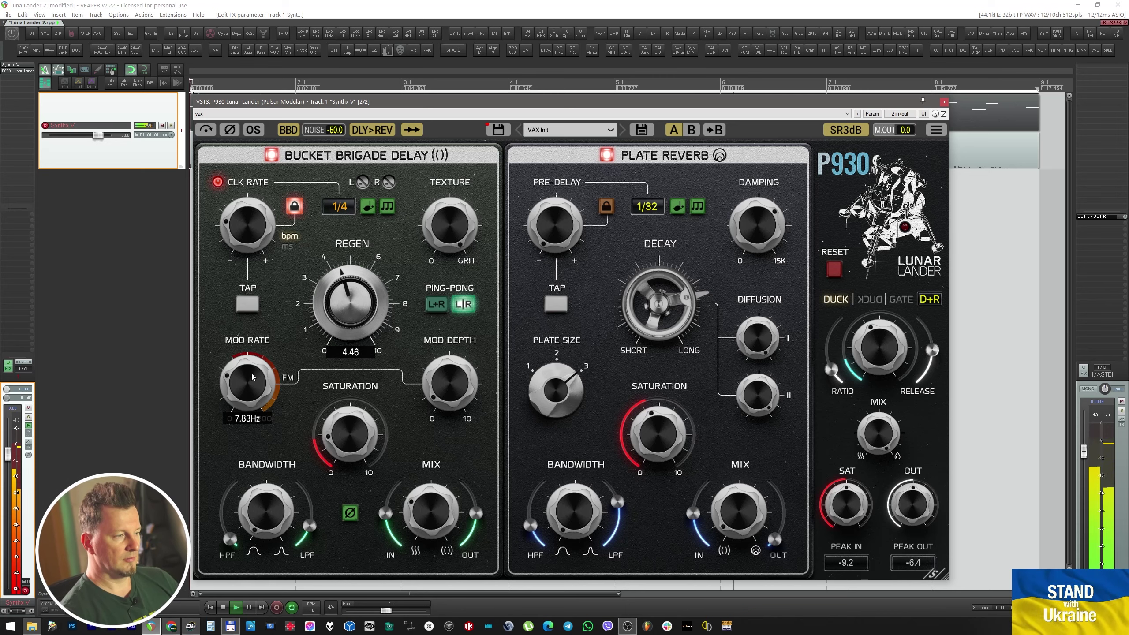
scroll(251, 386, "down", 5)
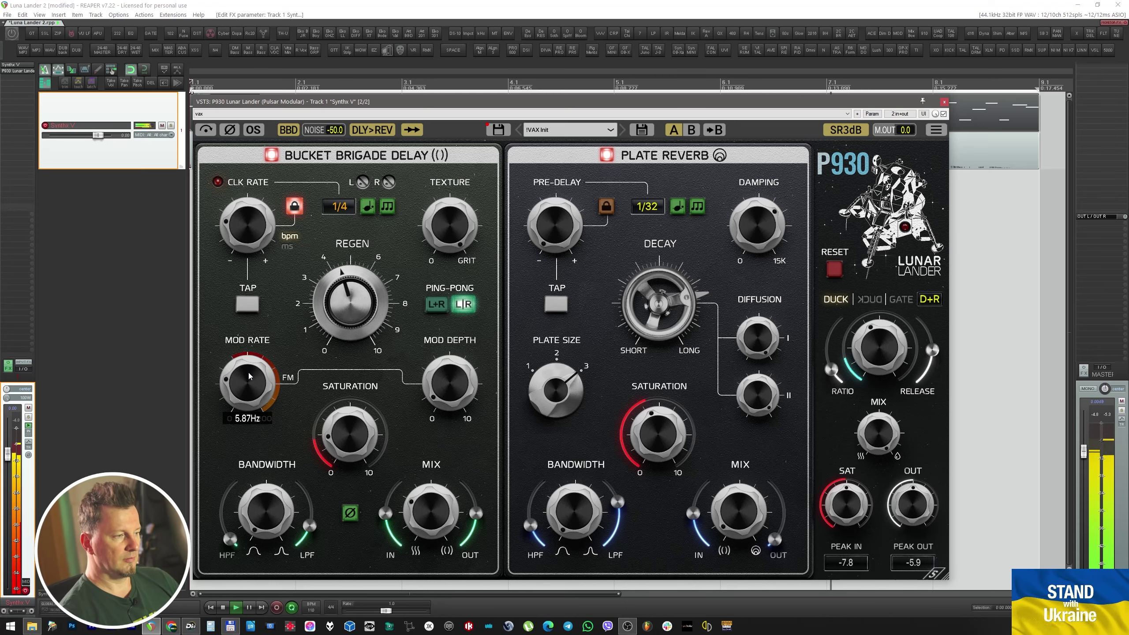
Adjust the delay mix, sweep the mod rate up to 34.12 Hz, and bring it back down to 1.42 Hz.
scroll(248, 387, "up", 4)
scroll(444, 502, "up", 3)
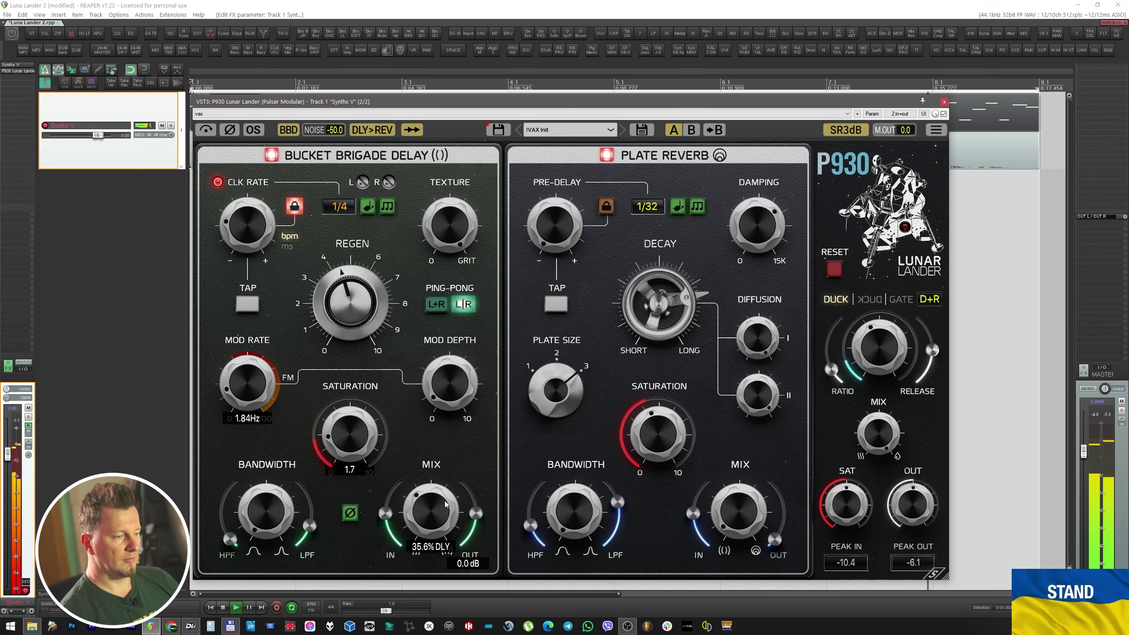
scroll(263, 356, "up", 8)
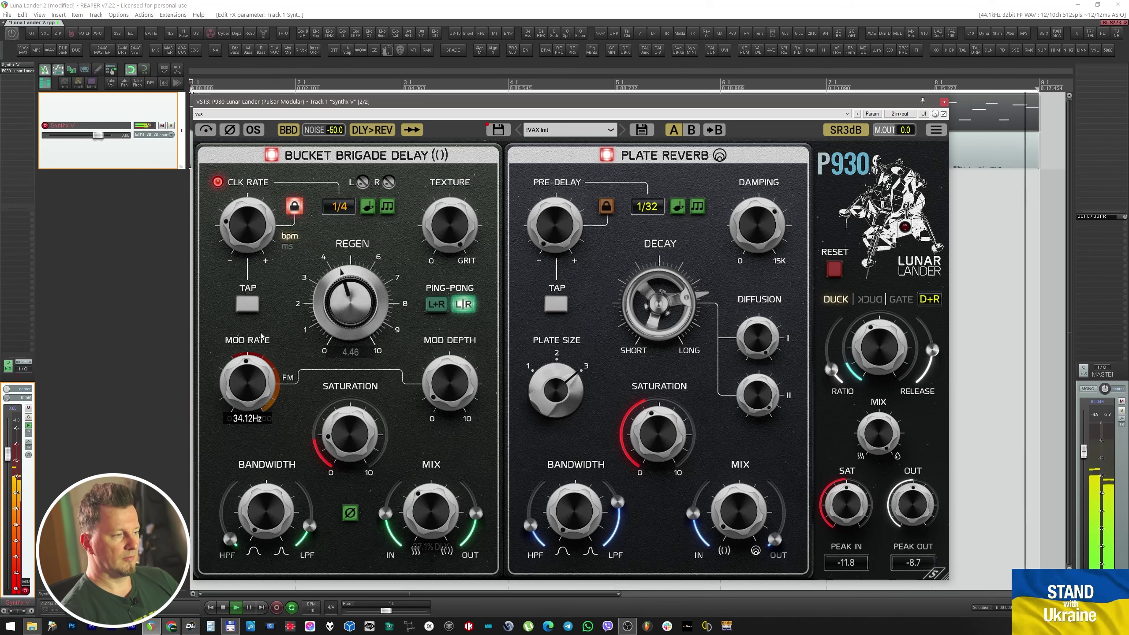
scroll(263, 356, "down", 8)
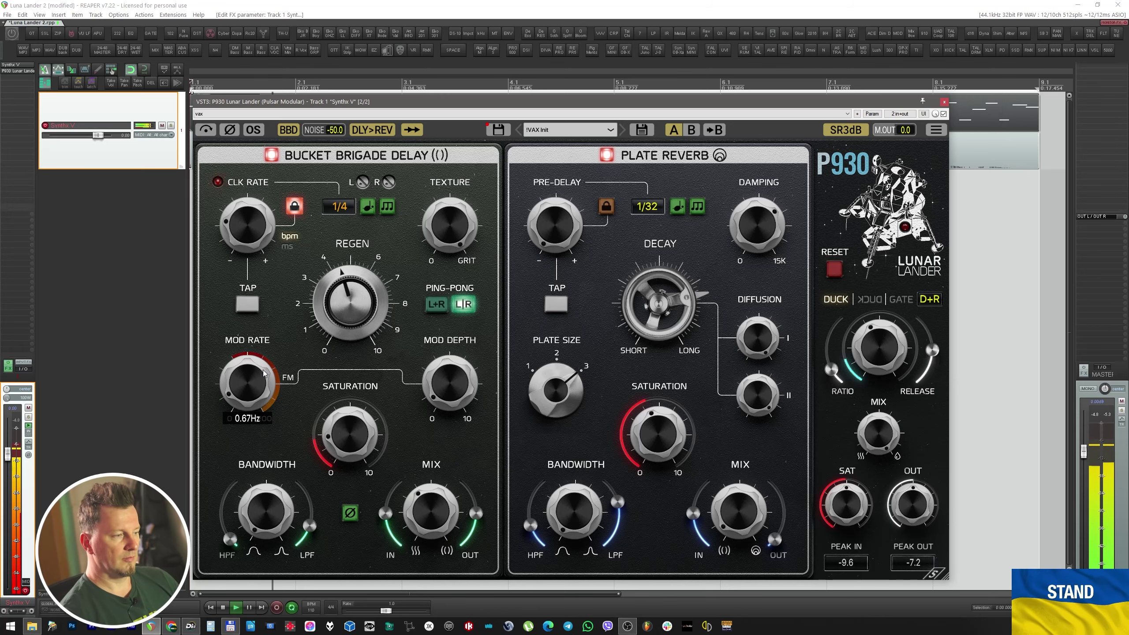
scroll(264, 368, "down", 2)
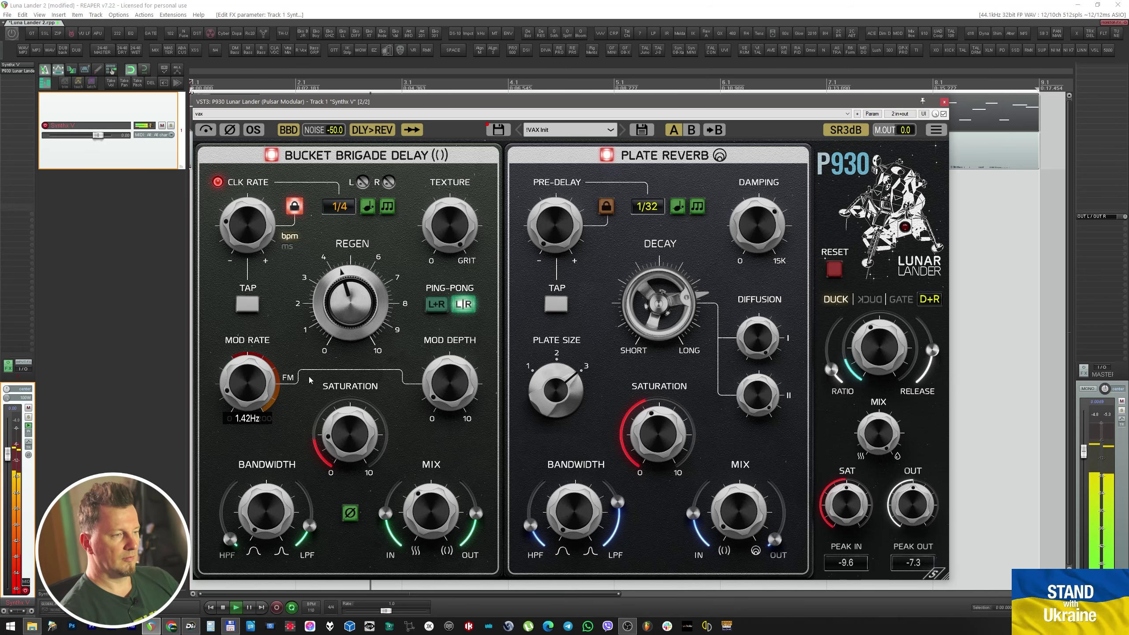
Set the delay's saturation to 4.4 and its regen to 7.90, and adjust its low-pass filter during playback.
mouse_move(387, 293)
scroll(342, 401, "up", 10)
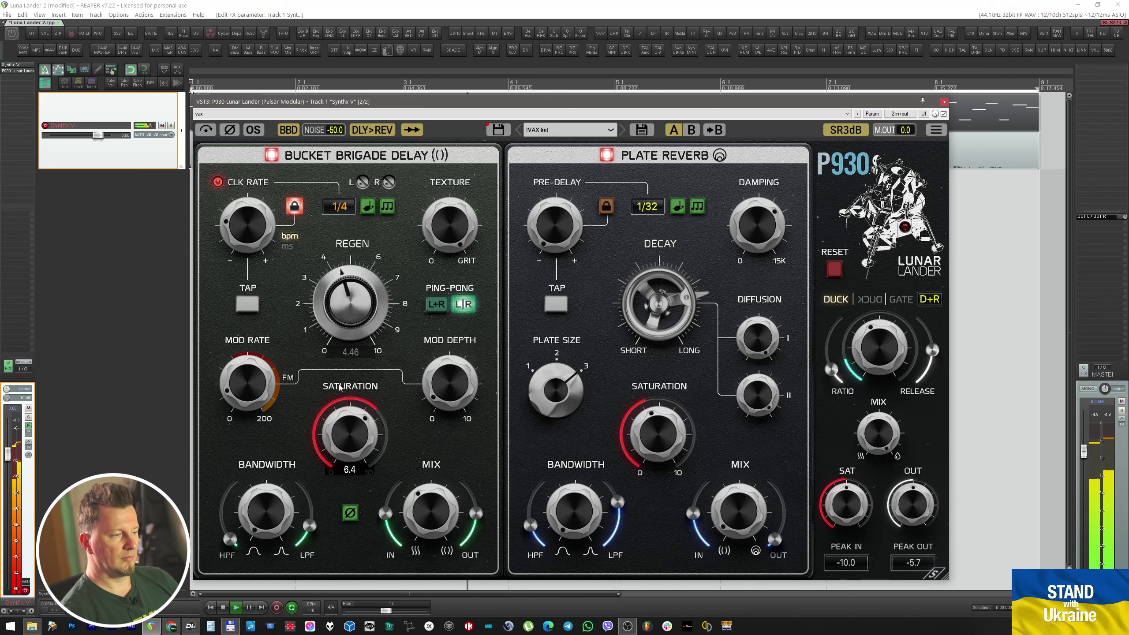
scroll(342, 403, "down", 6)
scroll(352, 291, "up", 3)
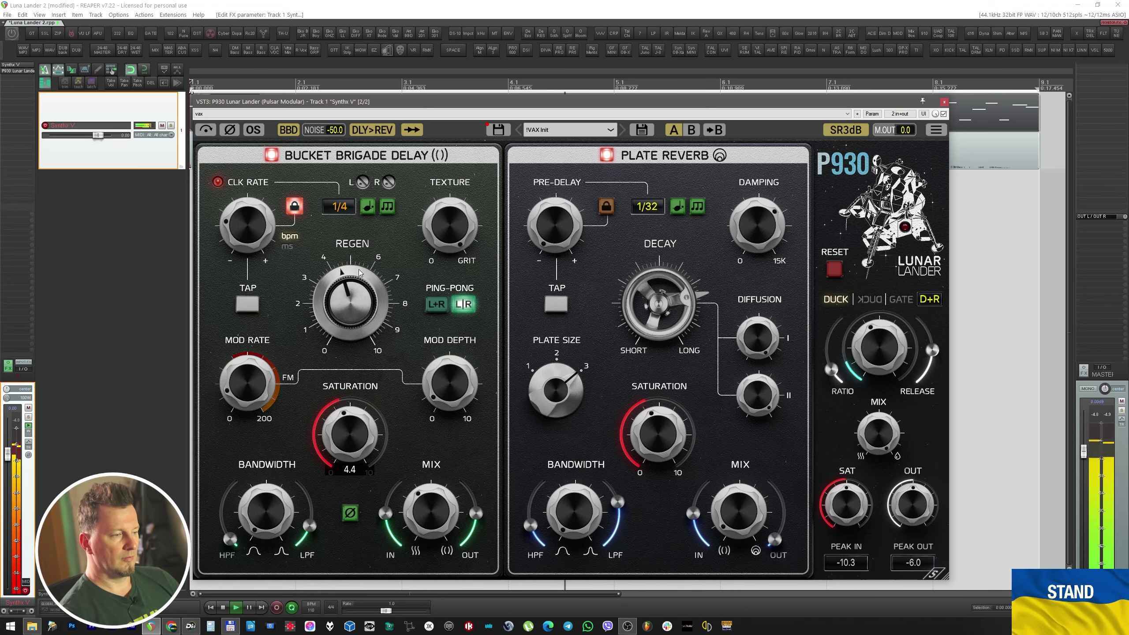
scroll(351, 291, "up", 8)
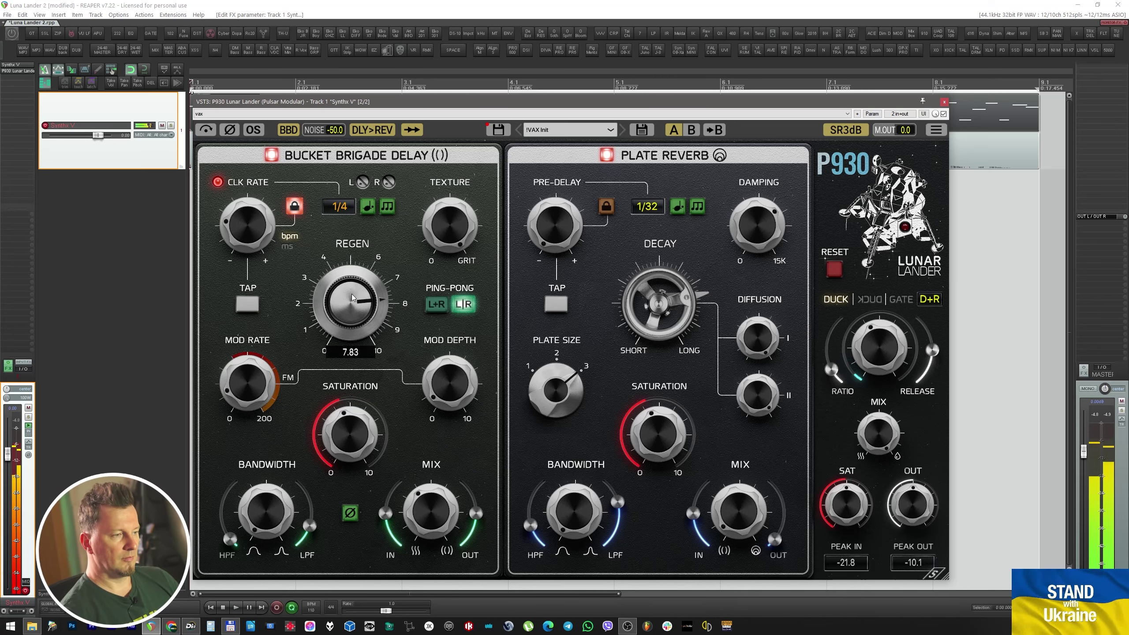
left_click_drag(351, 293, 351, 293)
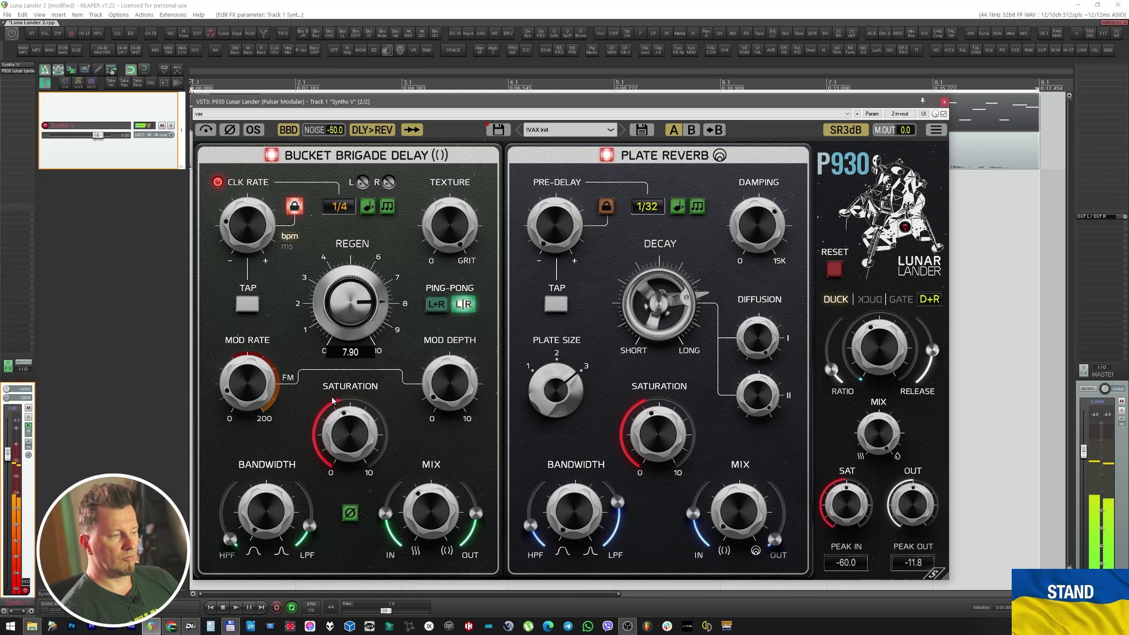
left_click_drag(310, 509, 302, 538)
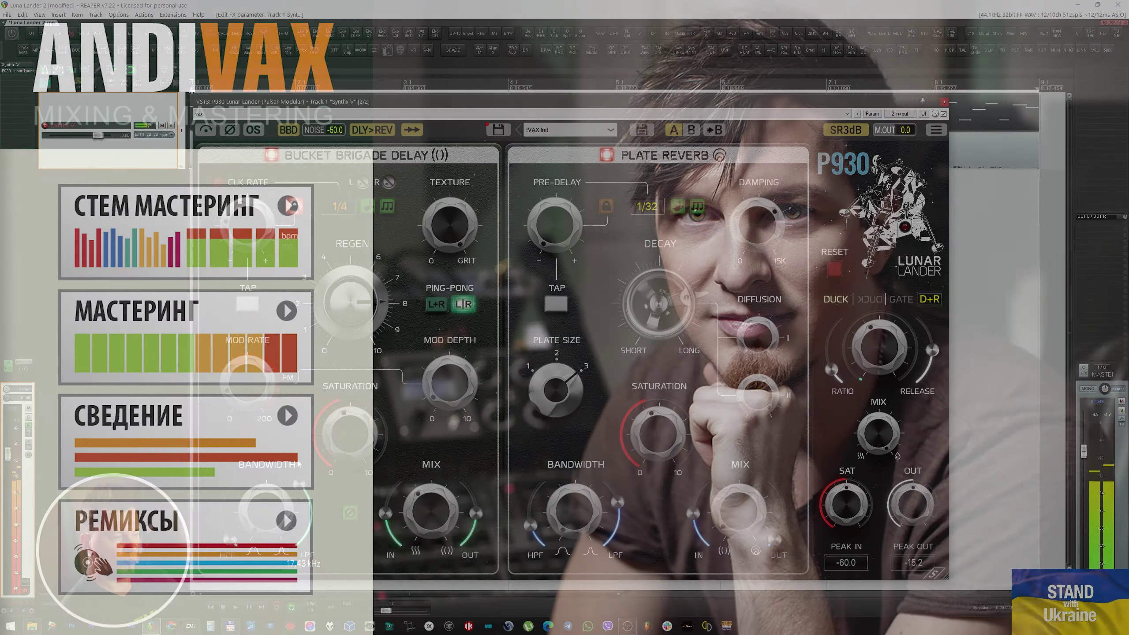